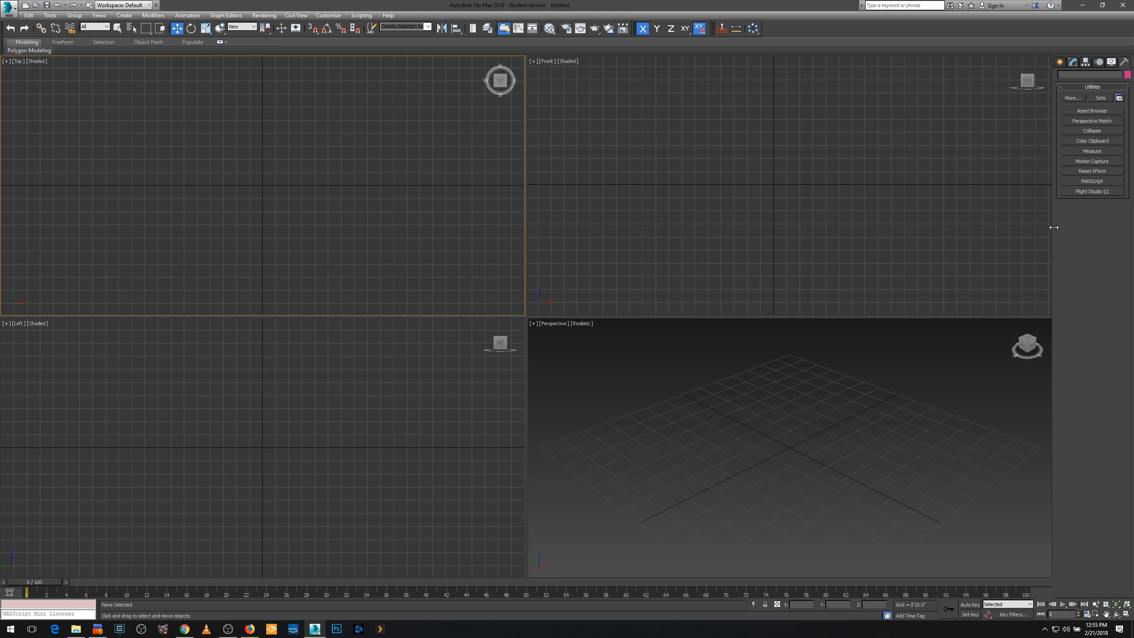
# Widen the command panel so that it has room for a second column
pyautogui.moveTo(1052, 228); pyautogui.dragTo(975, 235)
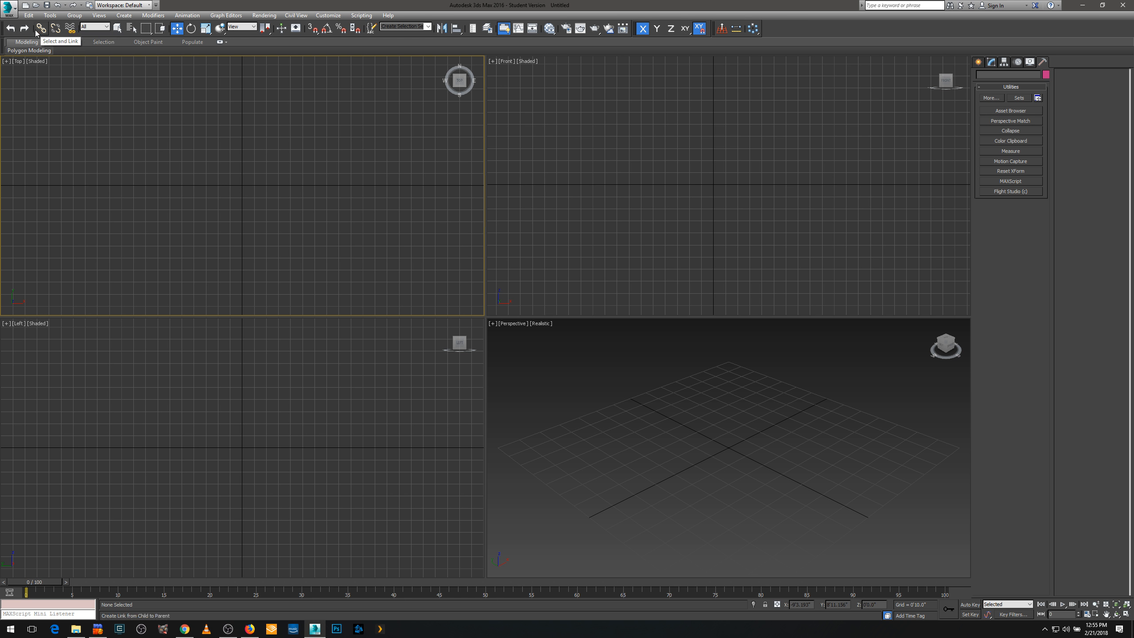
# Review the selection filter categories and the Select From Scene object list, leaving the filter at All
pyautogui.click(103, 28)
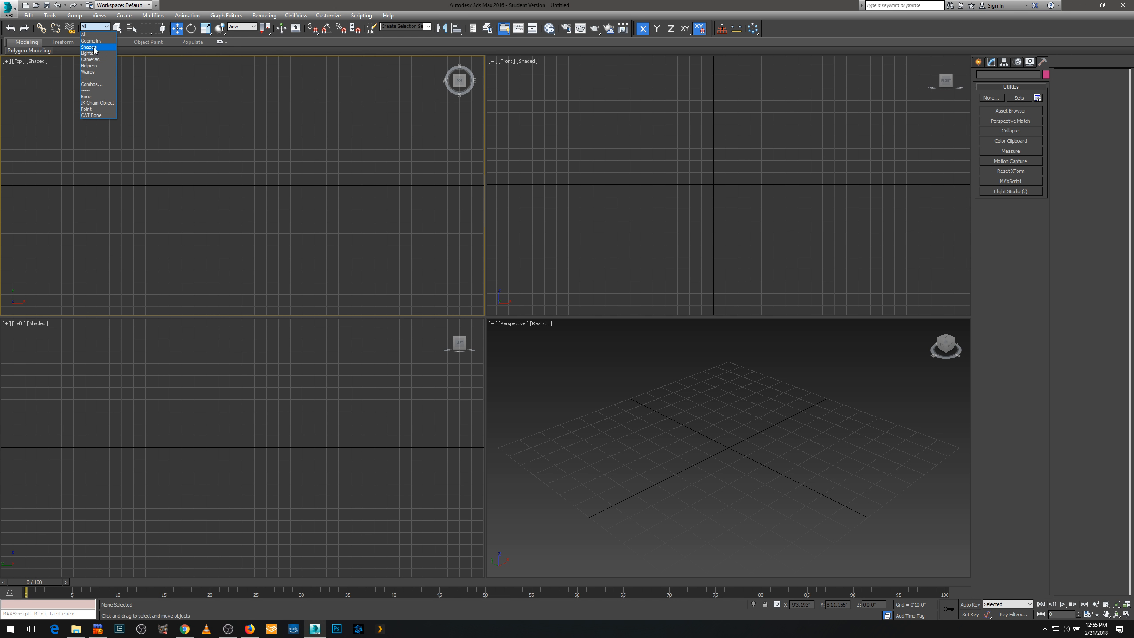
pyautogui.click(232, 113)
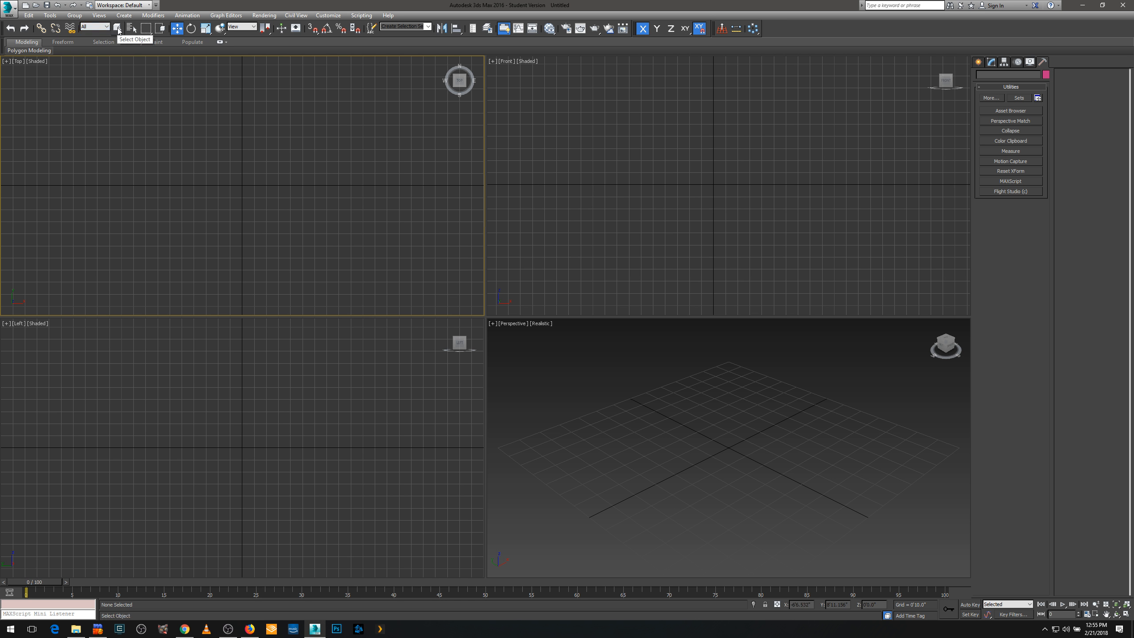
pyautogui.moveTo(314, 93); pyautogui.dragTo(216, 163)
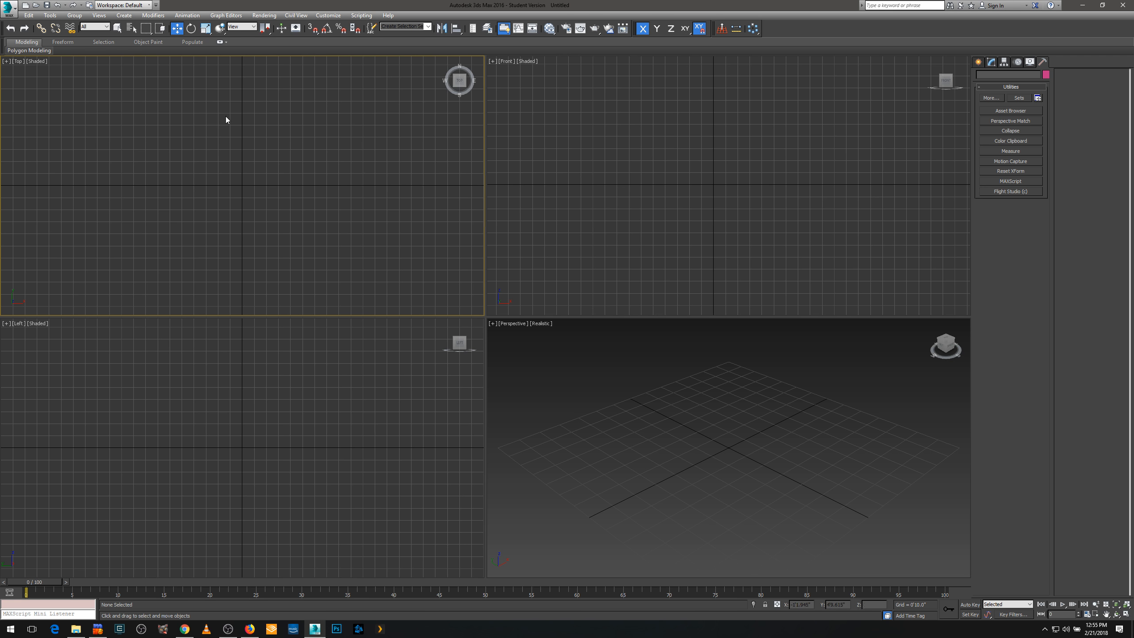
pyautogui.click(129, 30)
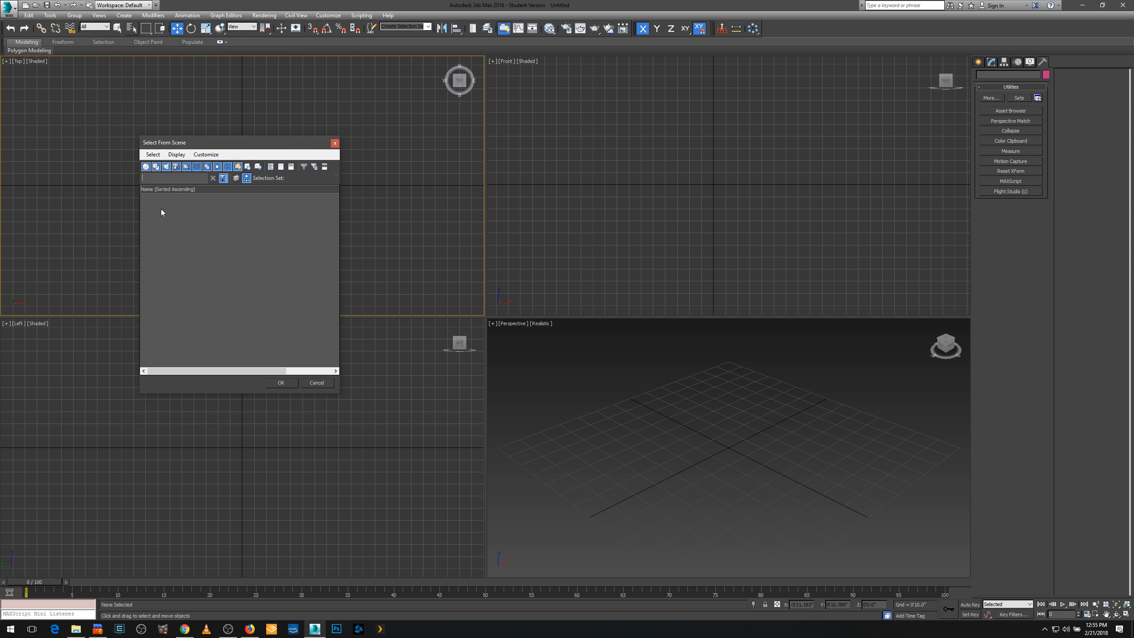
pyautogui.click(335, 144)
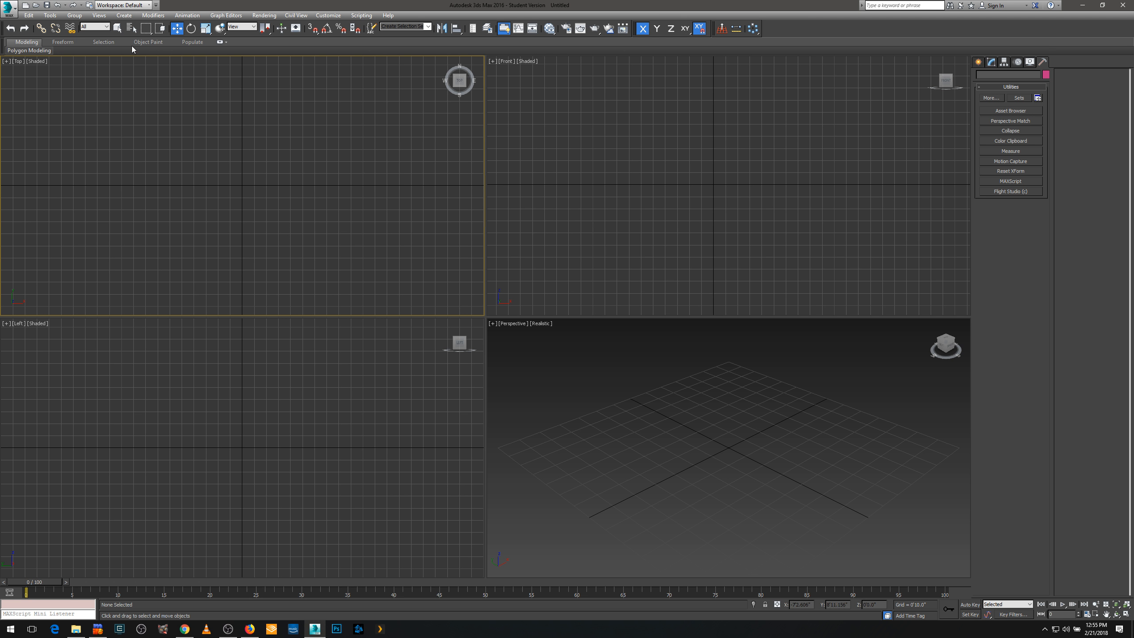
# Look through the selection region shapes and the pivot centre options without changing either
pyautogui.moveTo(146, 34)
pyautogui.mouseDown()
pyautogui.moveTo(147, 91)
pyautogui.moveTo(147, 45)
pyautogui.mouseUp()
pyautogui.moveTo(211, 180); pyautogui.dragTo(273, 148)
pyautogui.moveTo(149, 32)
pyautogui.mouseDown()
pyautogui.moveTo(147, 94)
pyautogui.moveTo(147, 30)
pyautogui.mouseUp()
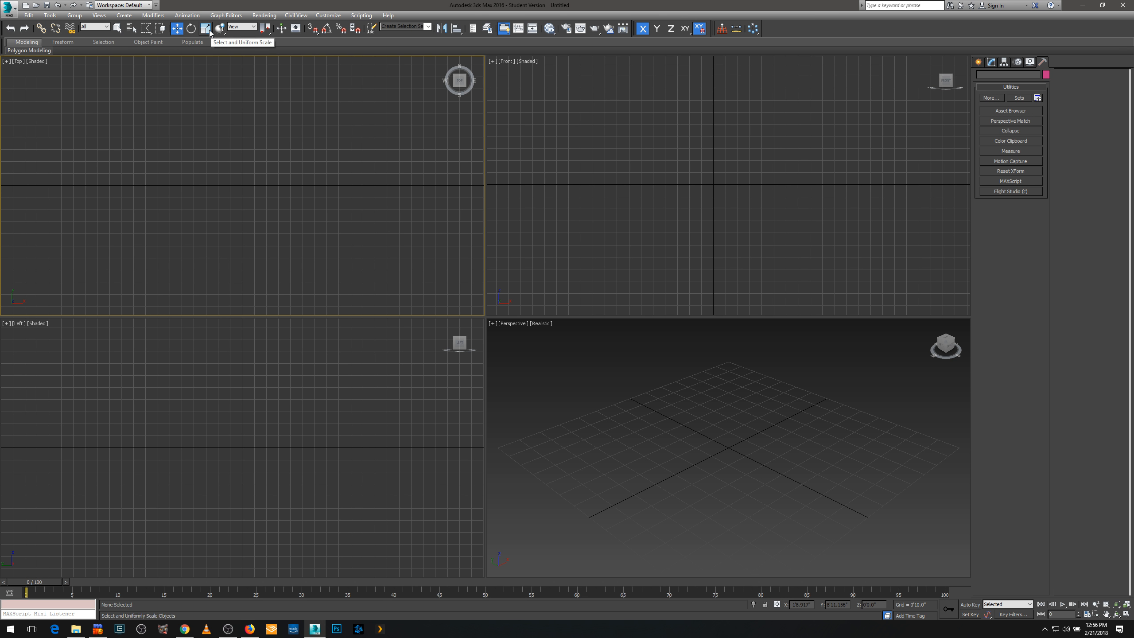
pyautogui.click(266, 28)
pyautogui.moveTo(269, 35); pyautogui.dragTo(267, 58)
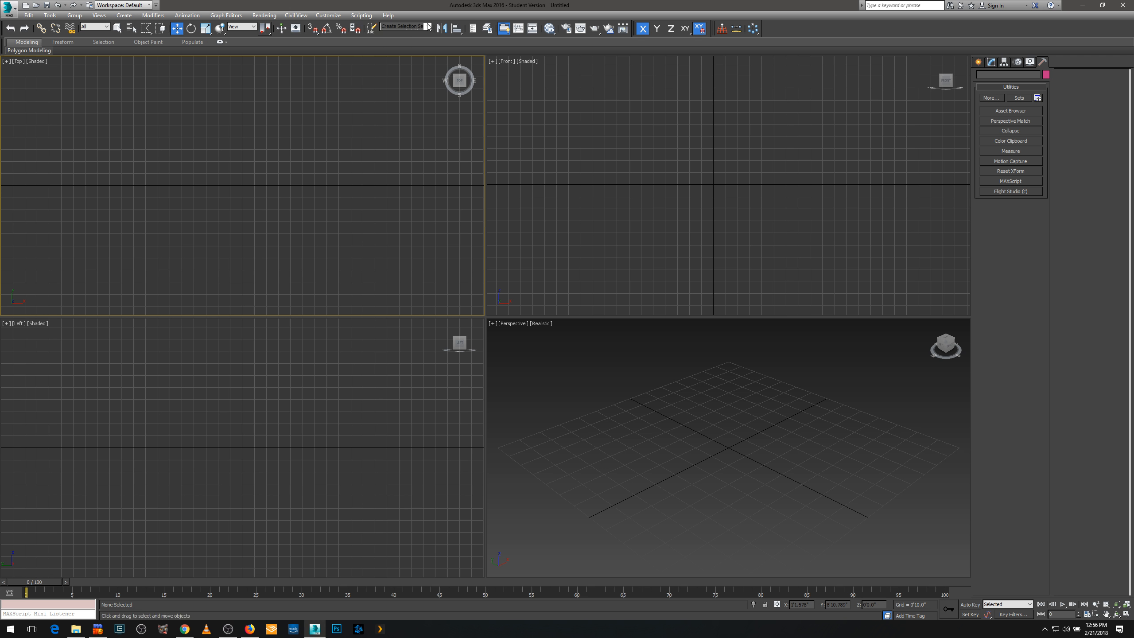
# View the Scene Explorer and the Layer Explorer, closing each one after viewing
pyautogui.click(471, 32)
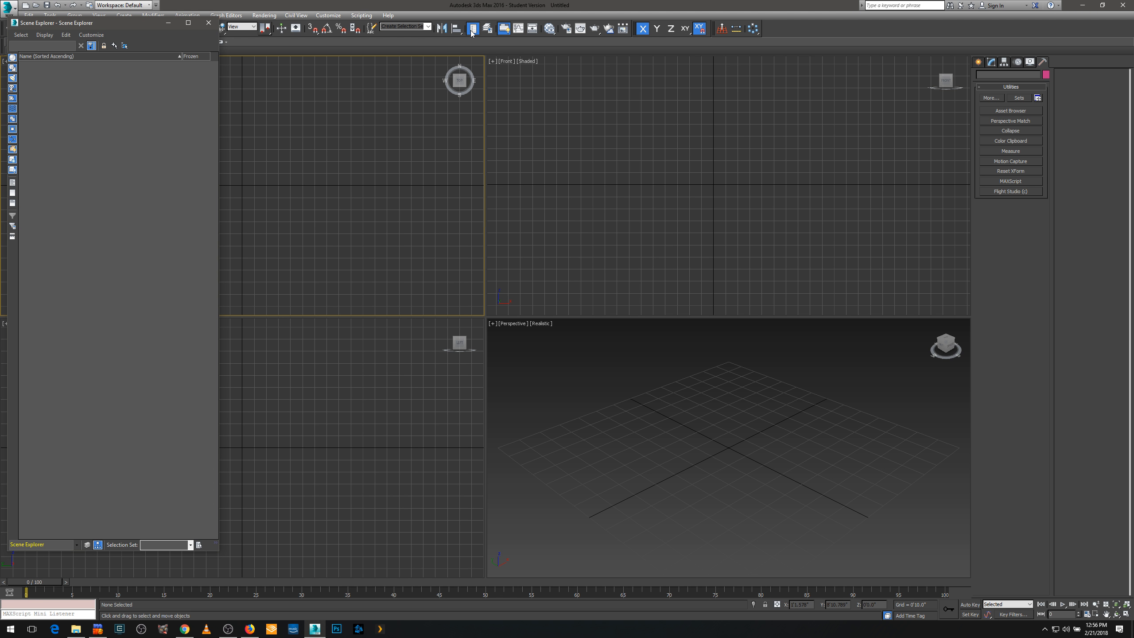
pyautogui.click(471, 31)
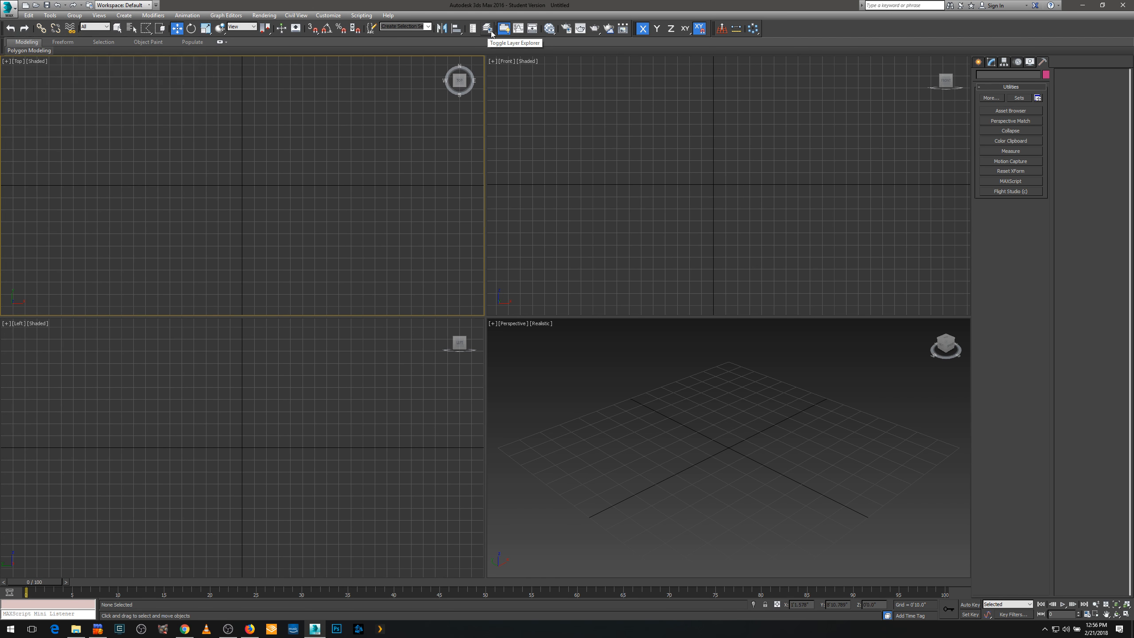
pyautogui.click(488, 31)
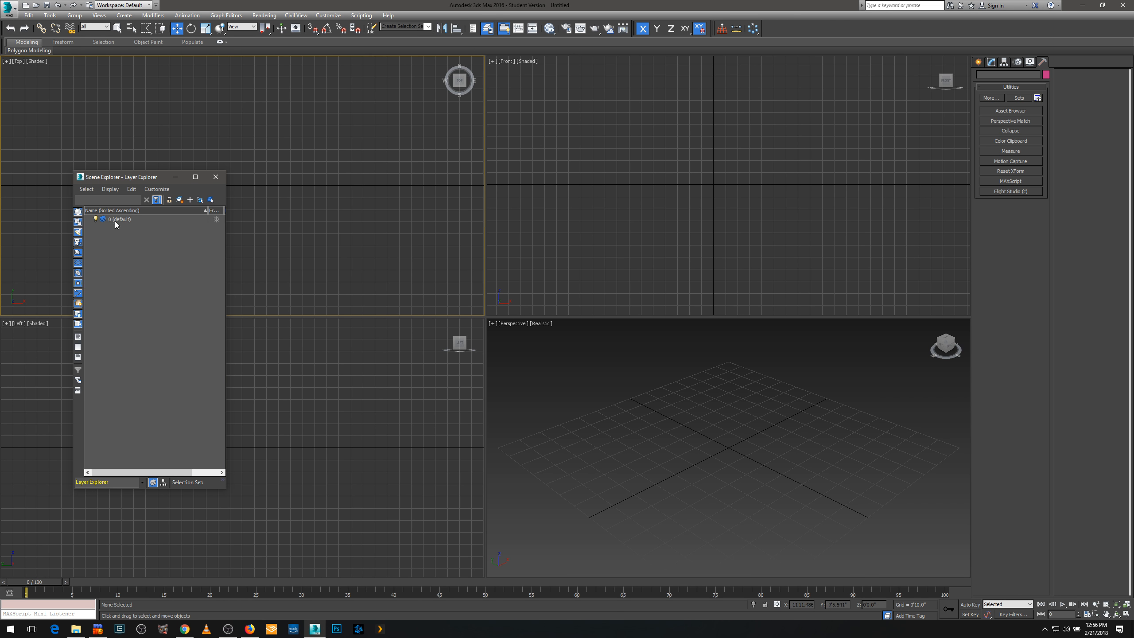
pyautogui.click(215, 177)
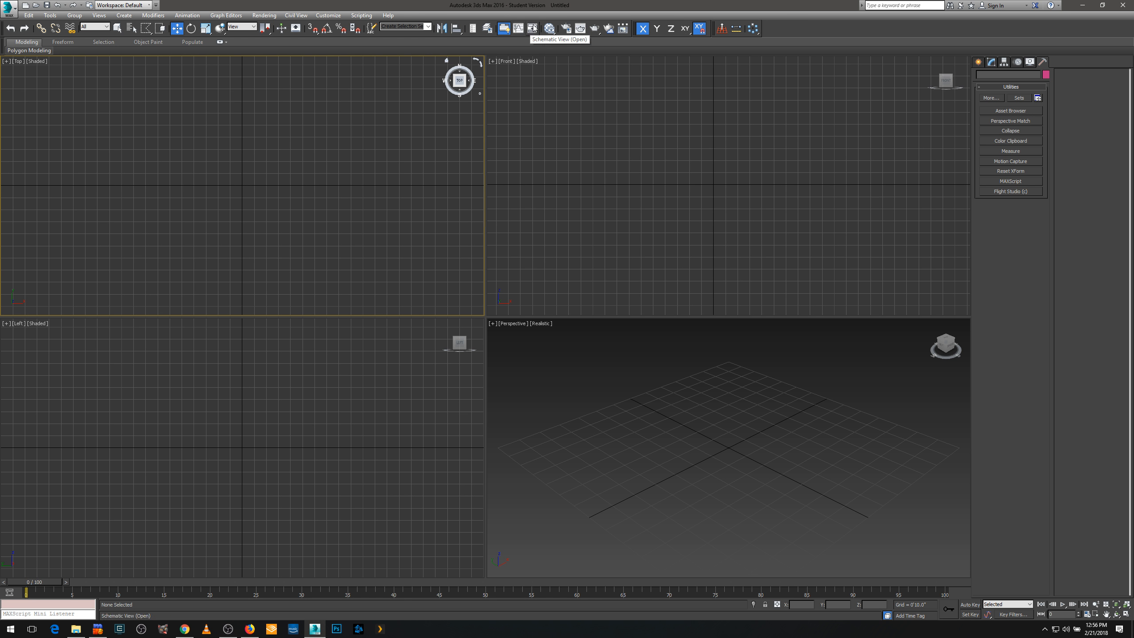
# Open Render Setup and expand the Assign Renderer settings at the end of the common parameters
pyautogui.click(566, 29)
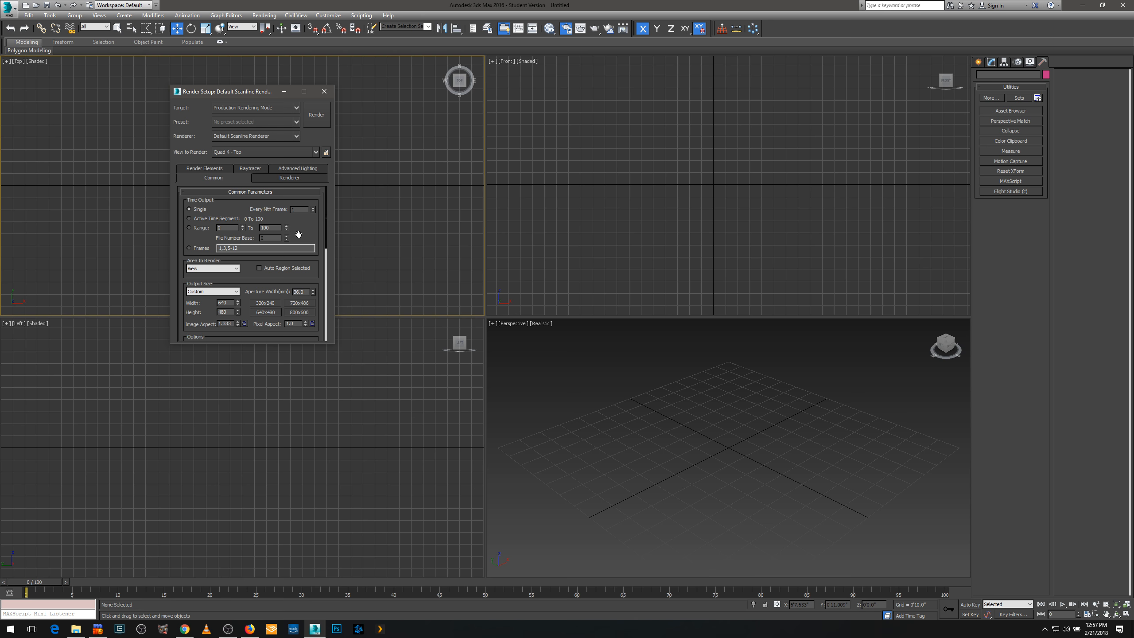
pyautogui.scroll(-1, 297, 232)
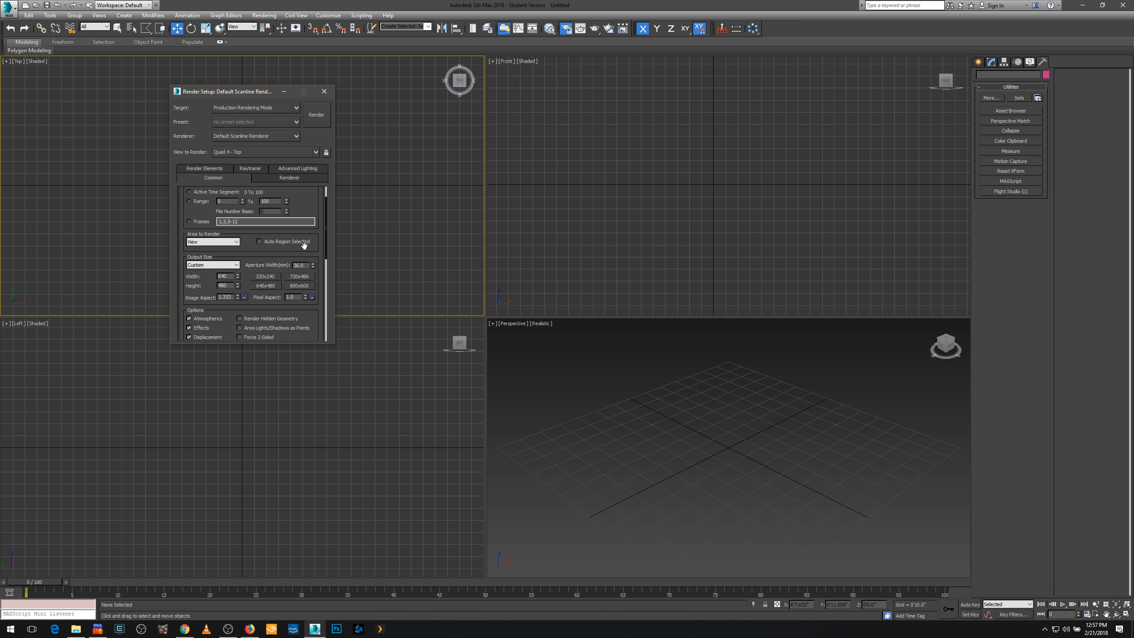
pyautogui.scroll(-7, 303, 245)
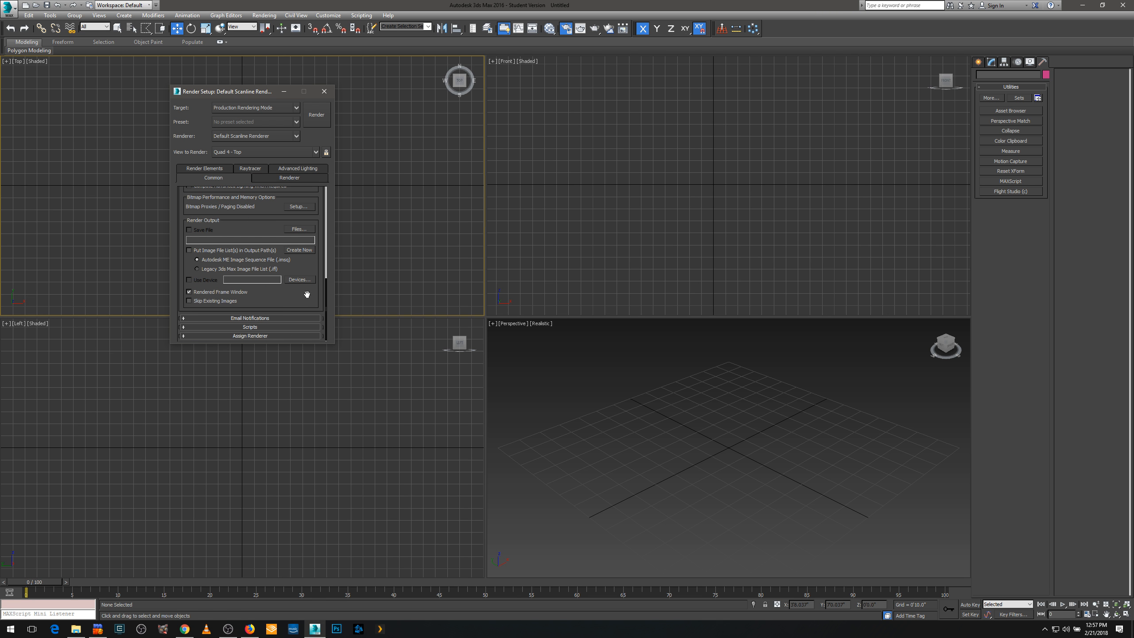
pyautogui.click(259, 336)
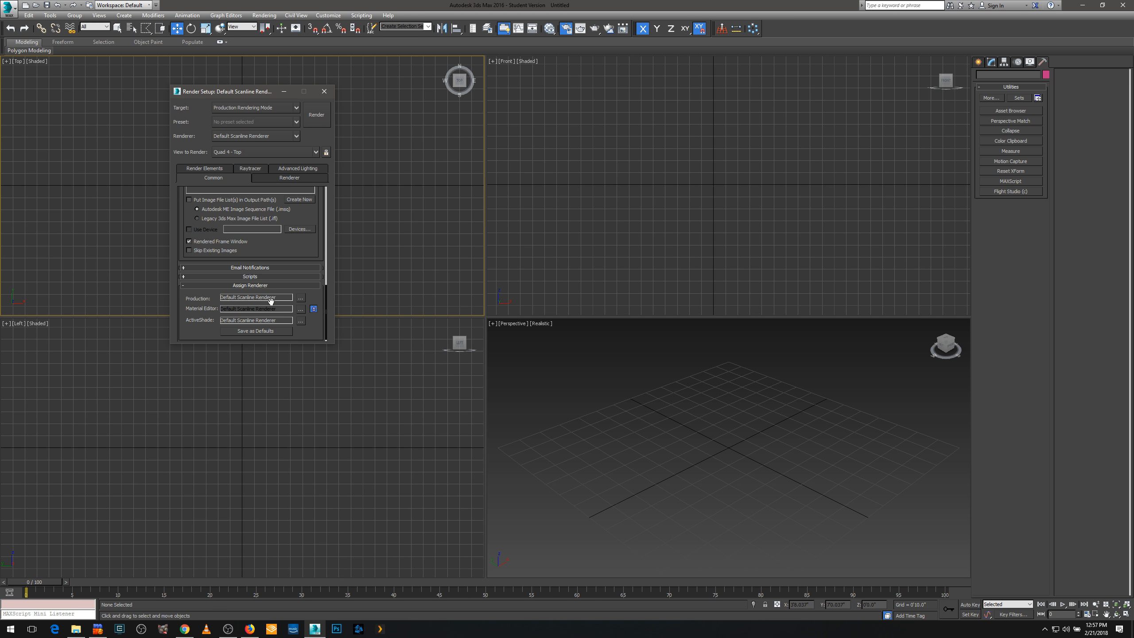
# View the list of available production renderers and the Slate Material Editor, leaving both unchanged
pyautogui.click(300, 299)
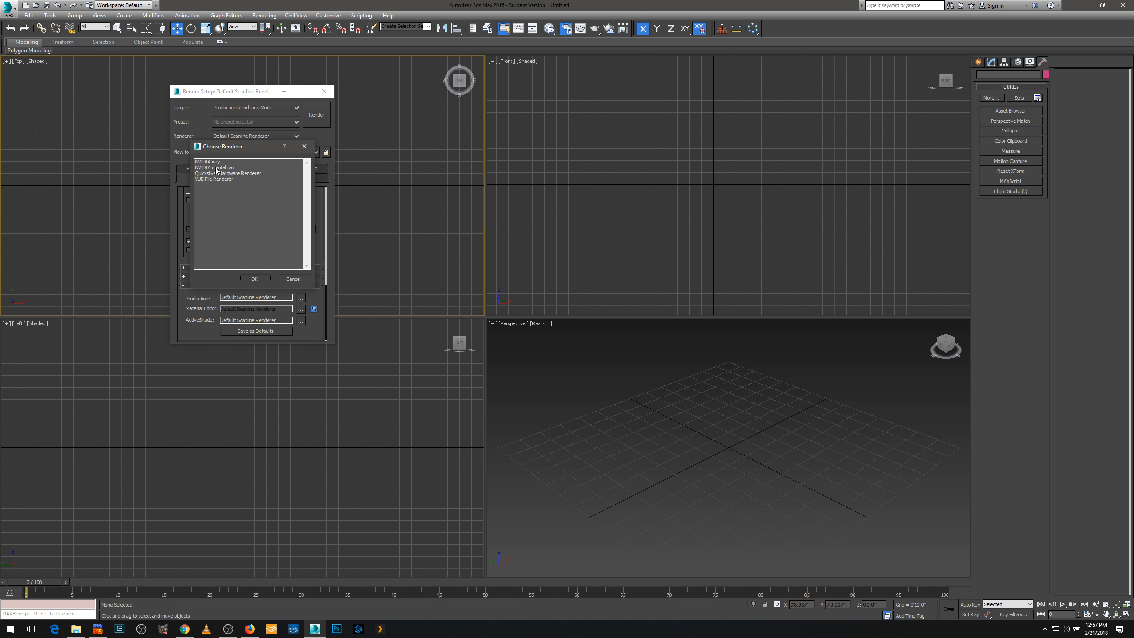
pyautogui.click(293, 279)
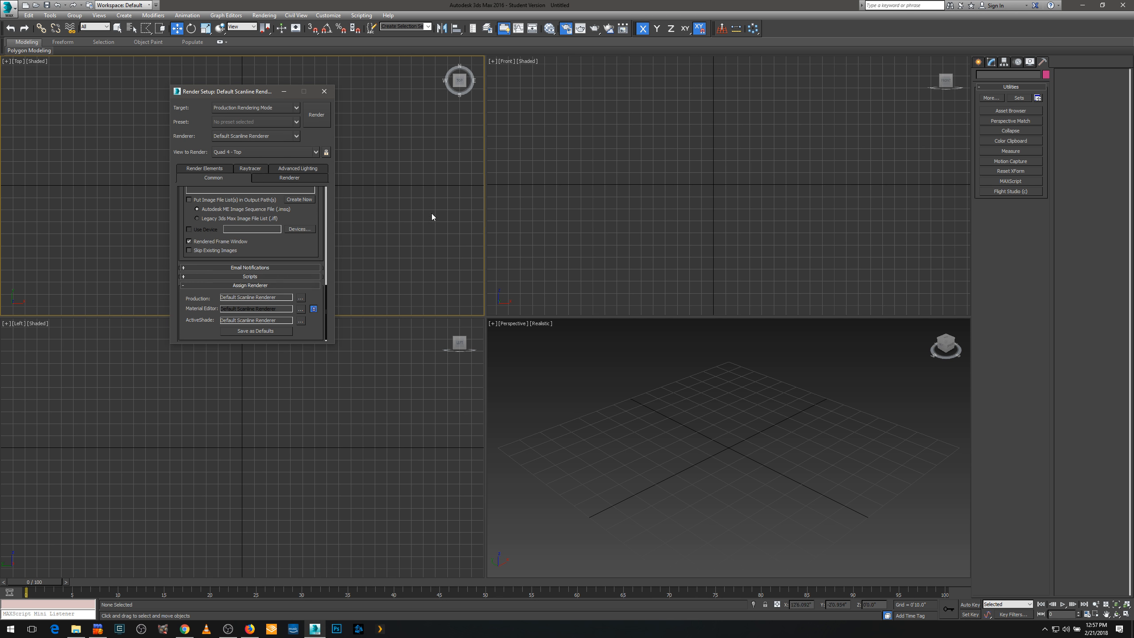
pyautogui.click(549, 29)
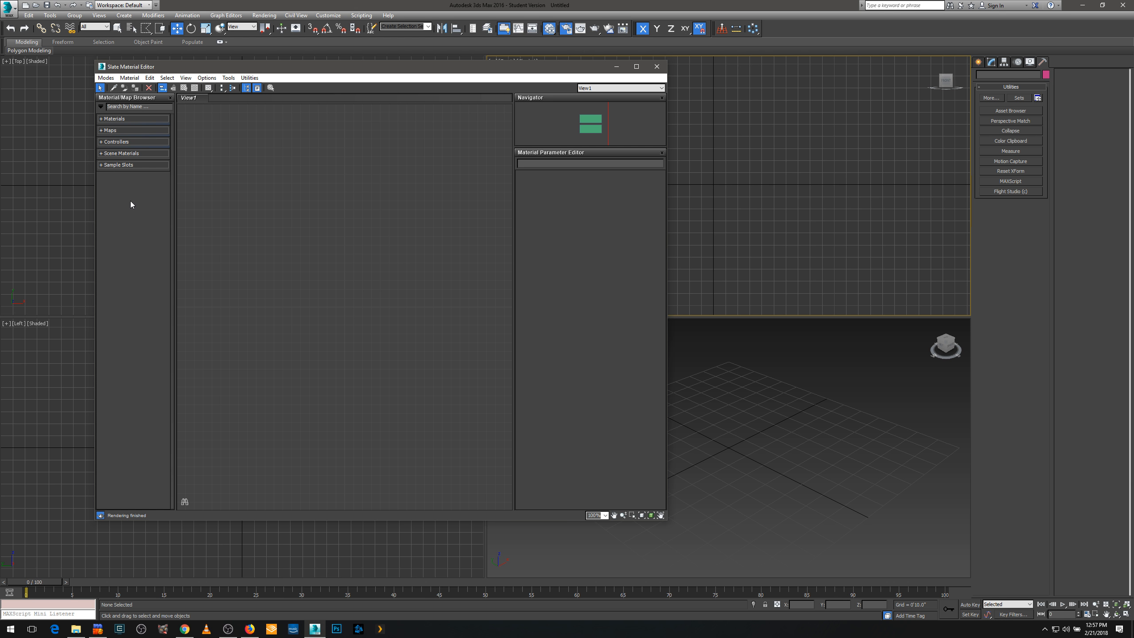
pyautogui.click(657, 67)
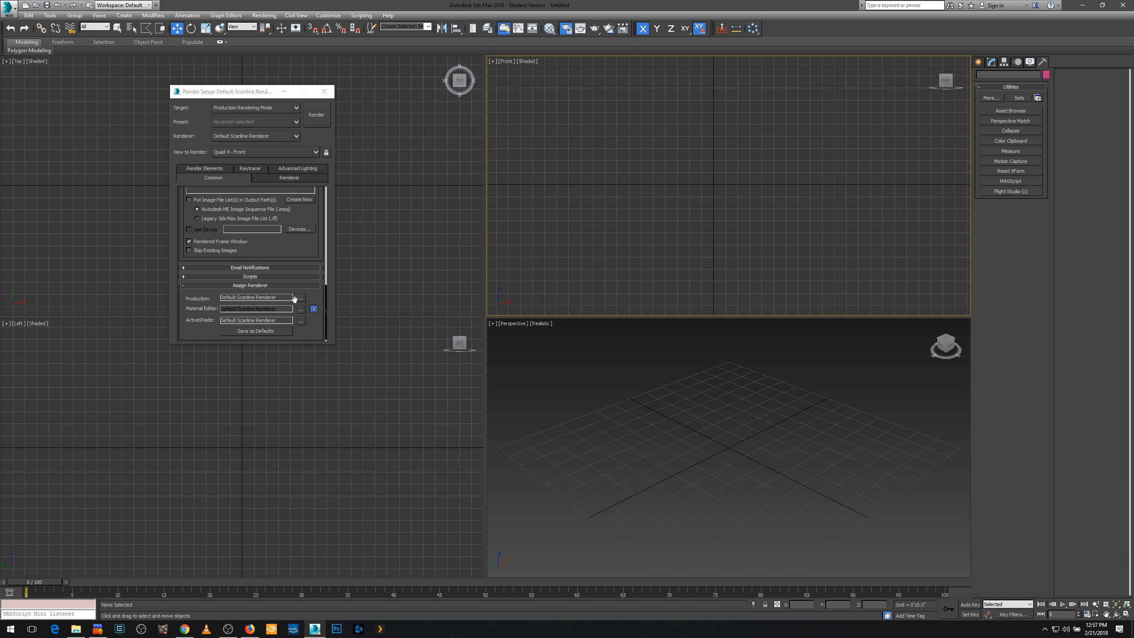
# Assign NVIDIA mental ray as the production, material editor and ActiveShade renderer, and close Render Setup
pyautogui.click(300, 308)
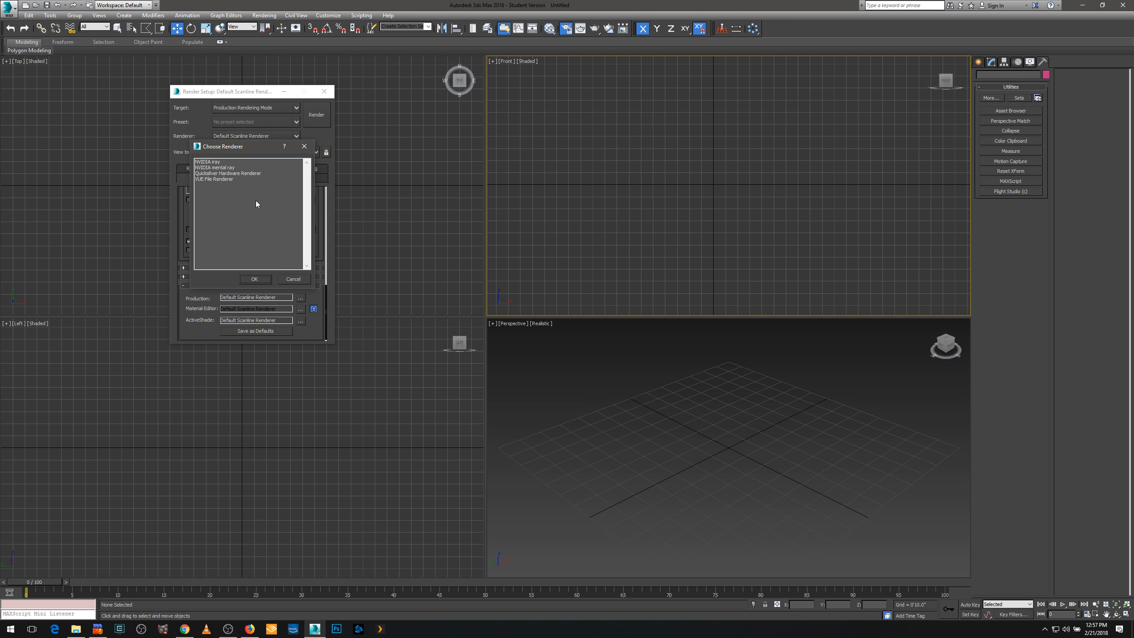
pyautogui.click(223, 168)
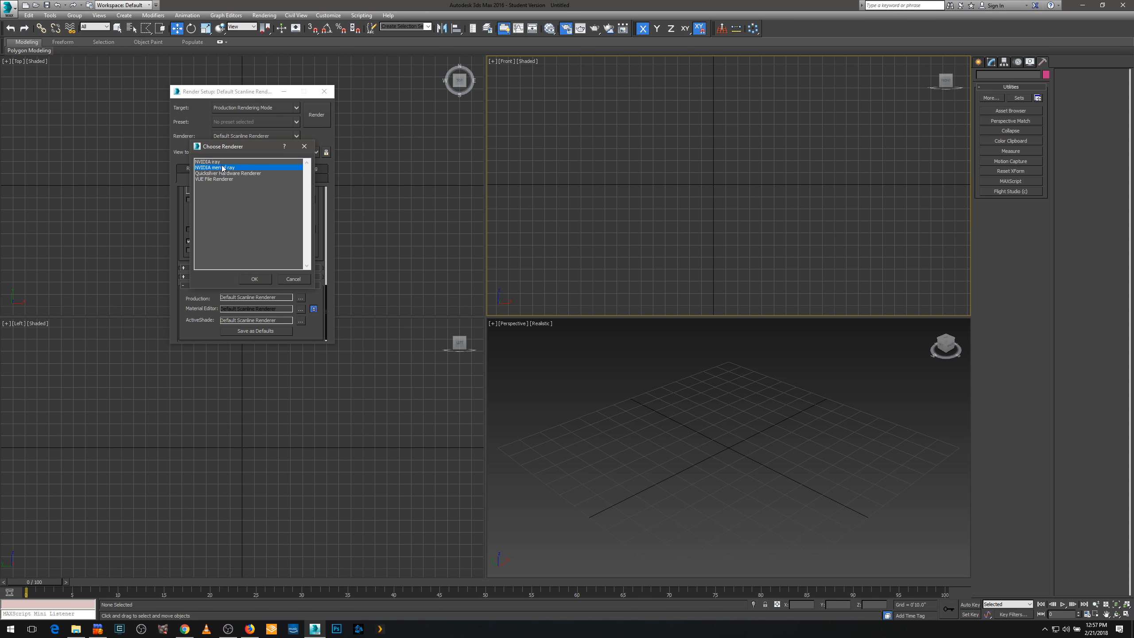
pyautogui.click(254, 278)
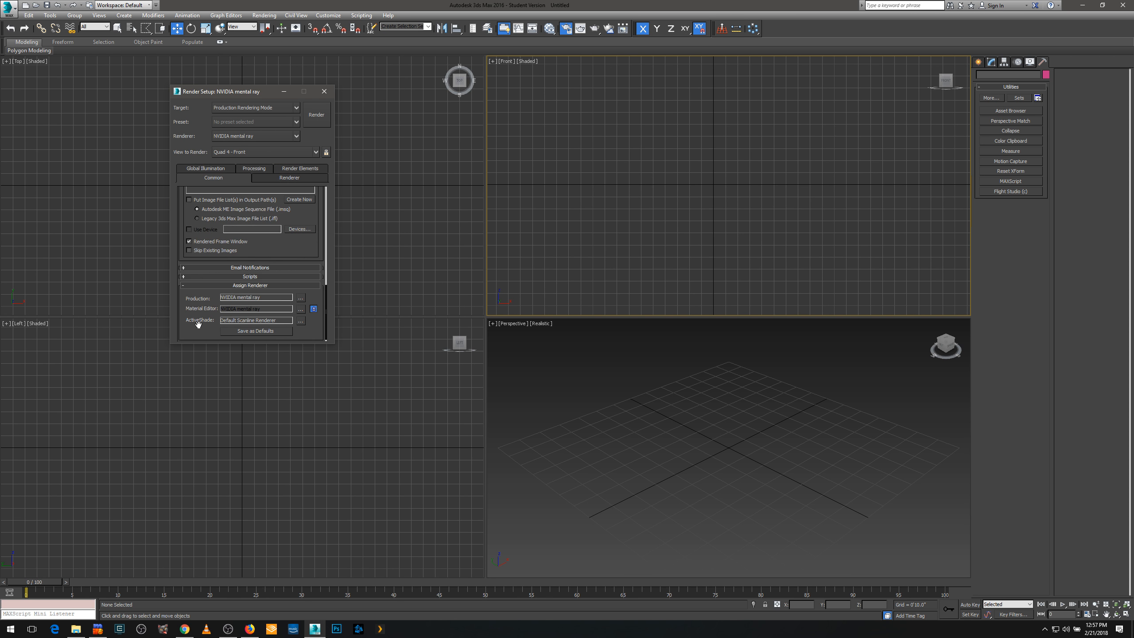
pyautogui.click(300, 320)
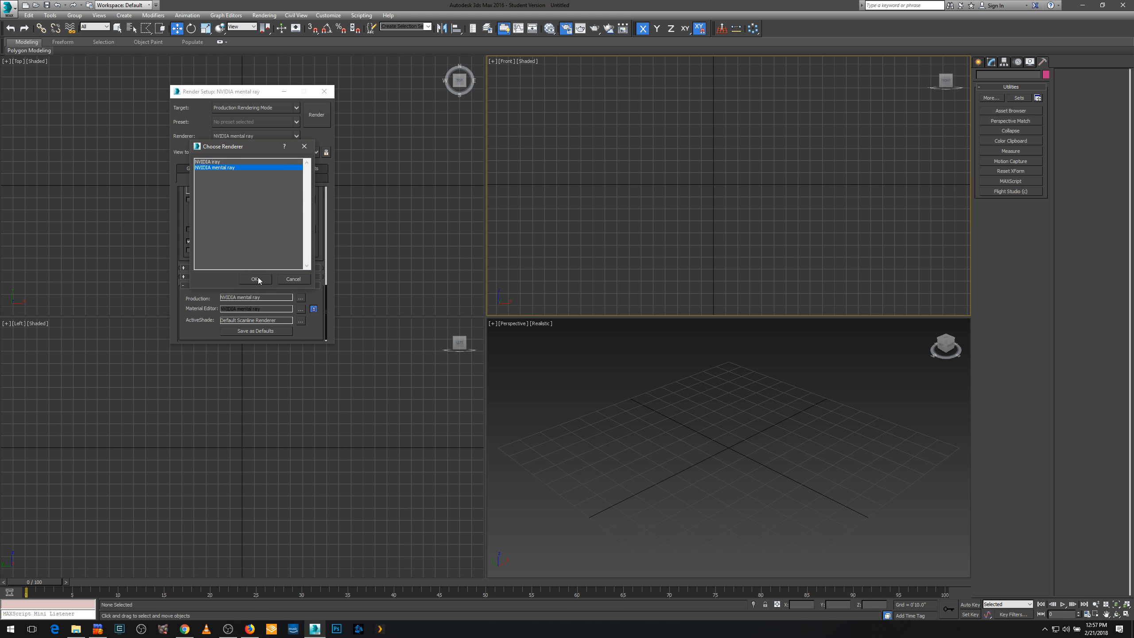
pyautogui.click(257, 279)
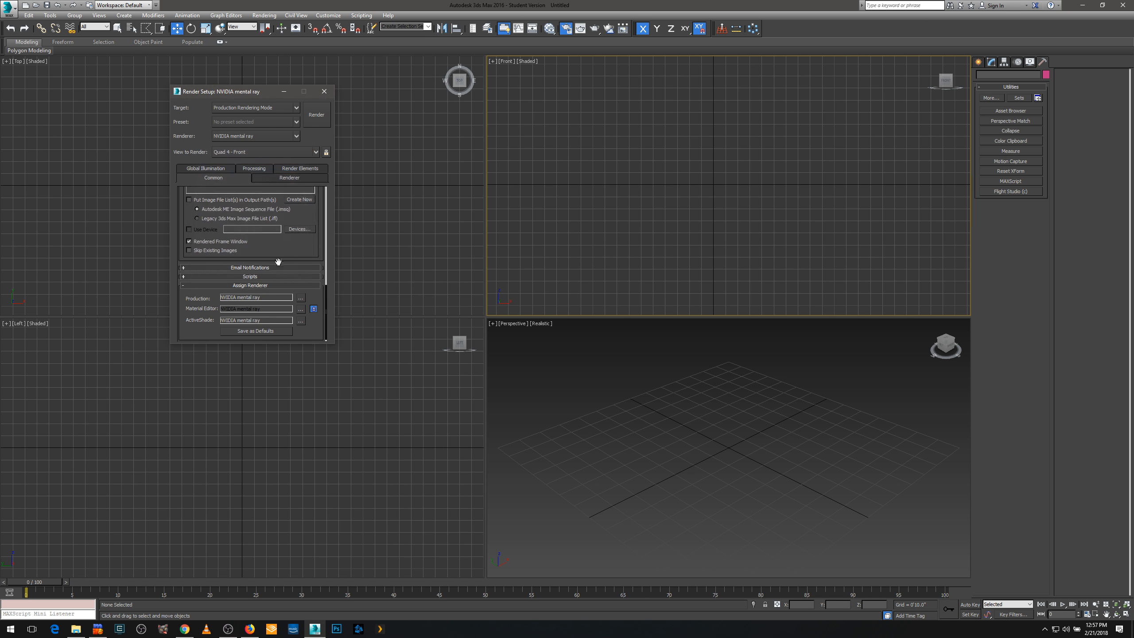
pyautogui.click(325, 92)
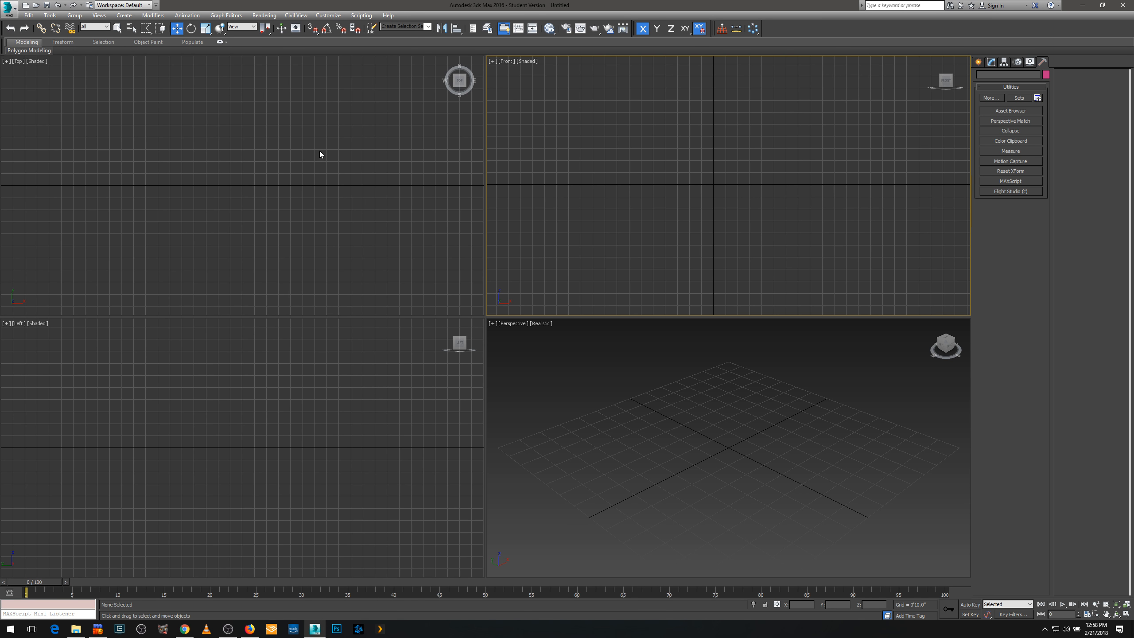
# Show the Autodesk Material Library in the Slate Material Editor's browser and review its material categories
pyautogui.press('m')
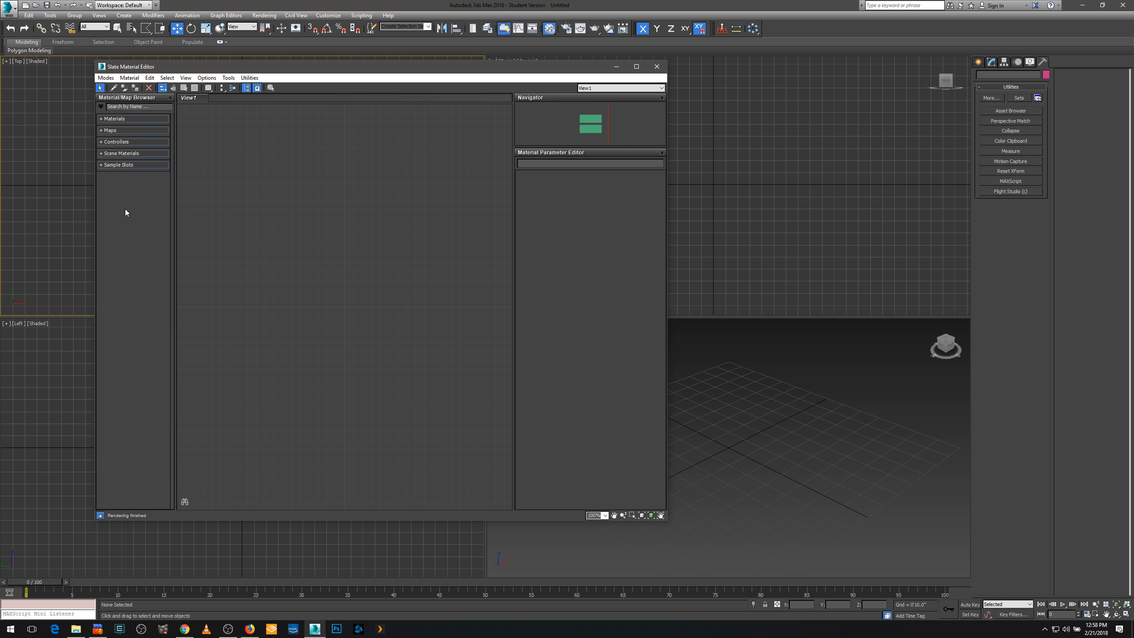
pyautogui.rightClick(124, 244)
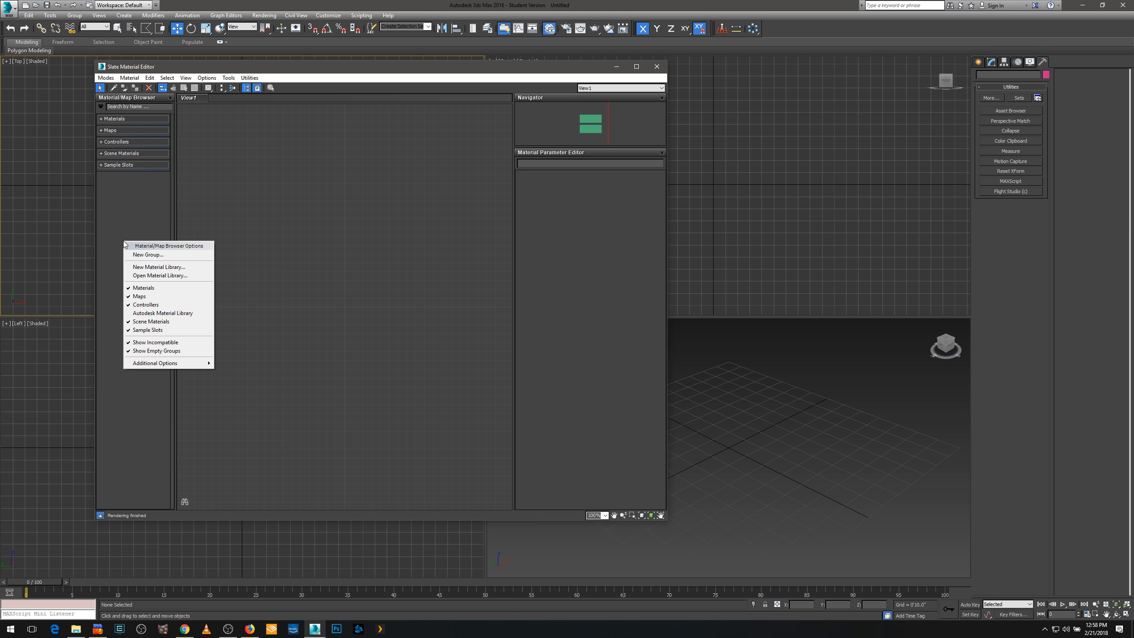
pyautogui.click(152, 314)
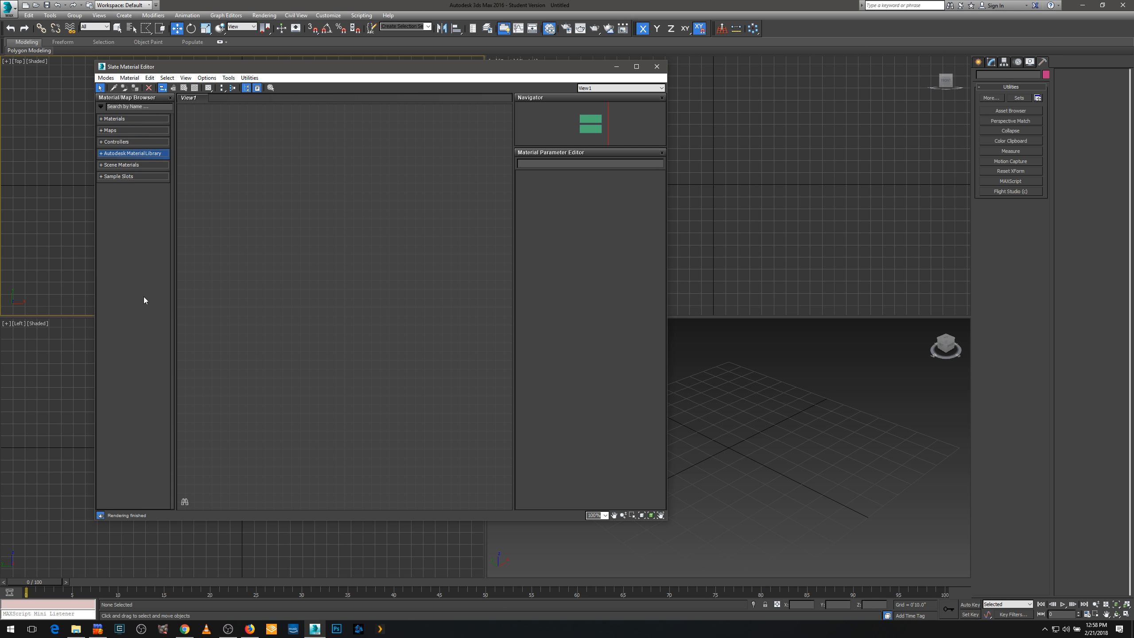
pyautogui.click(102, 153)
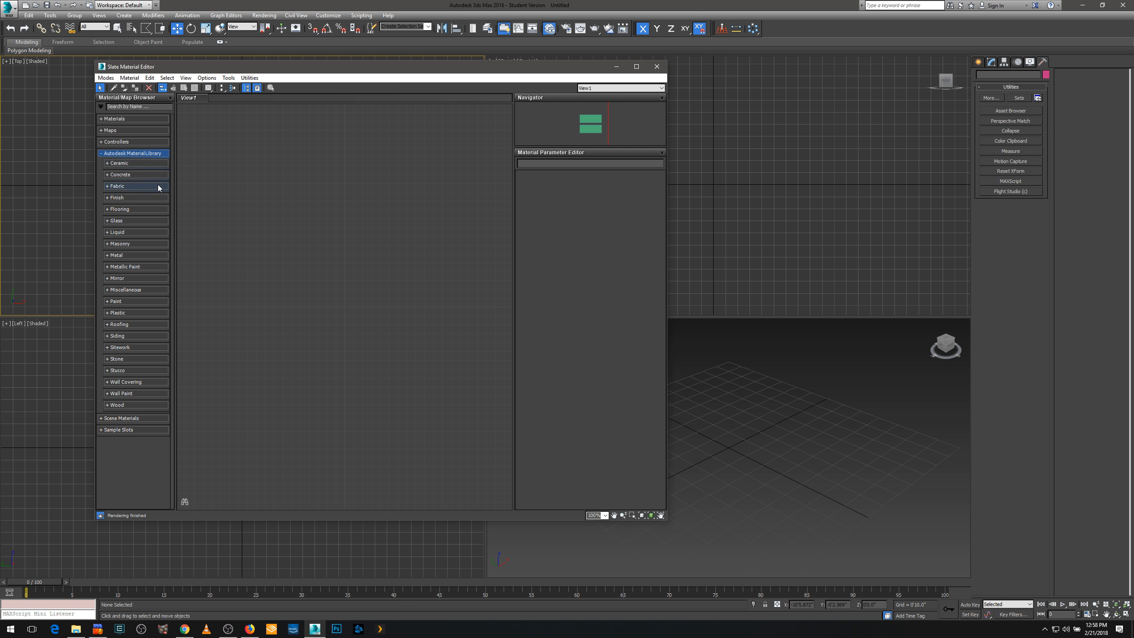
pyautogui.click(118, 153)
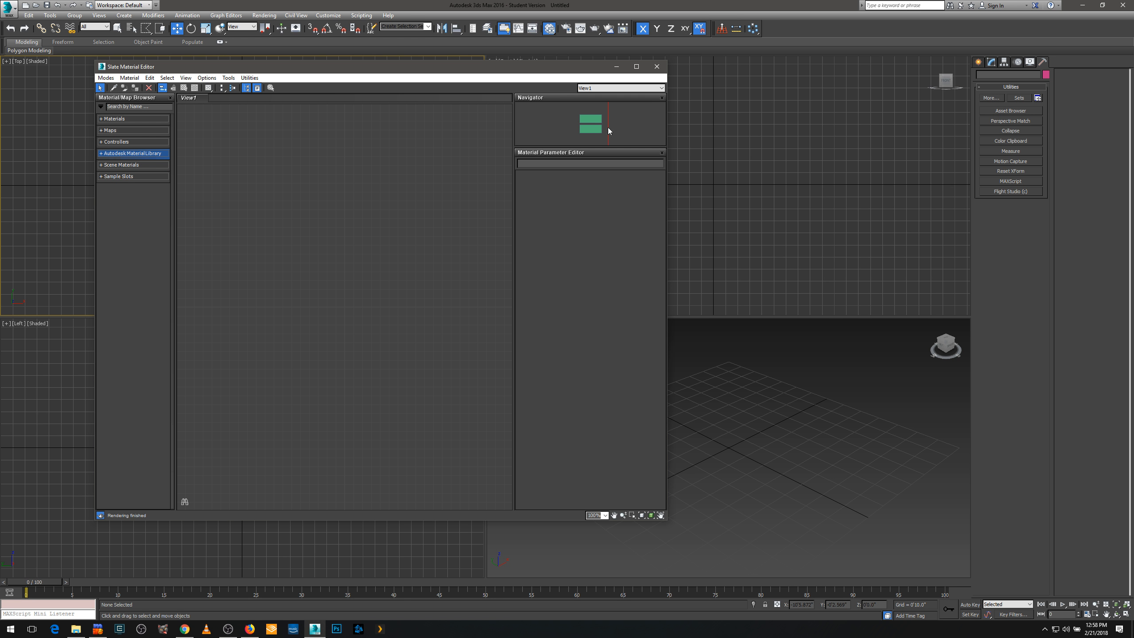
pyautogui.click(657, 67)
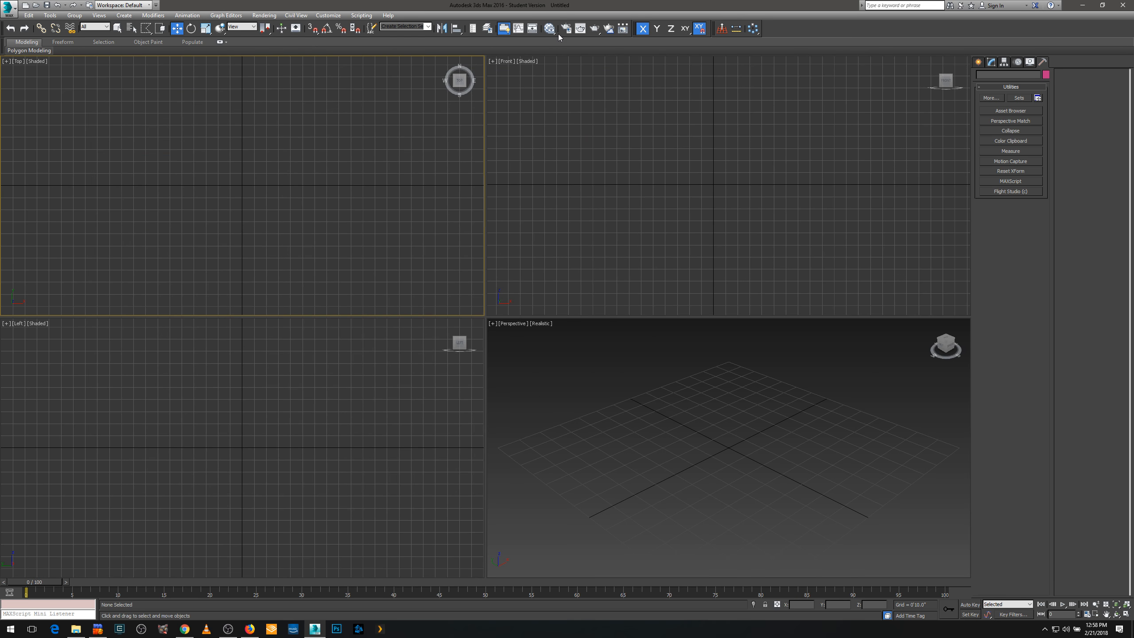
# View the time output and output size parameters in Render Setup
pyautogui.click(567, 28)
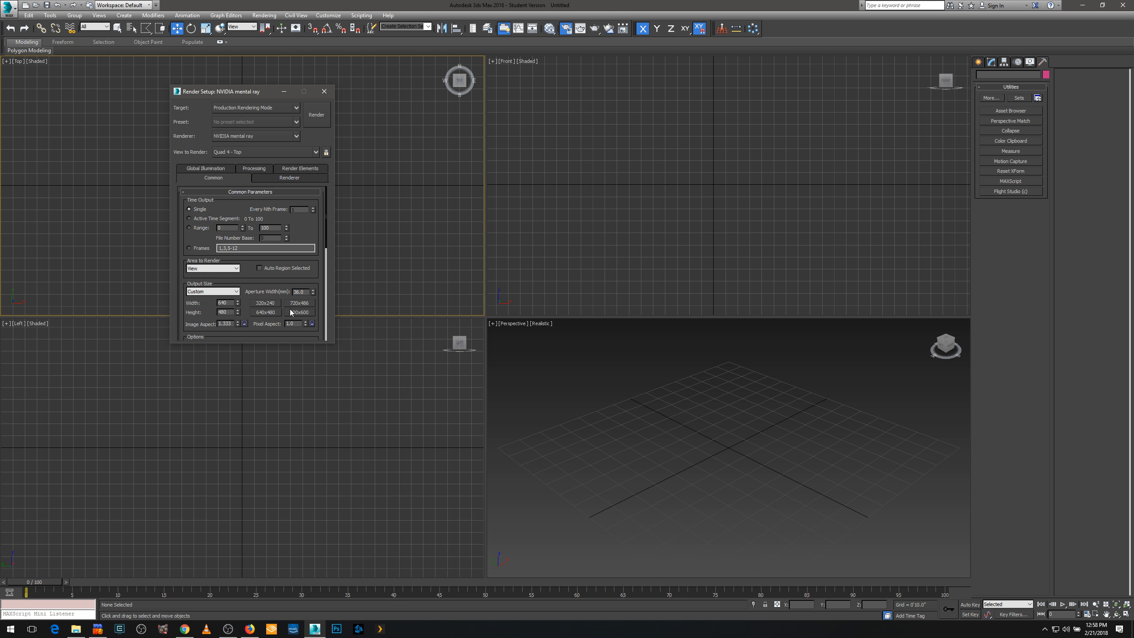
pyautogui.click(324, 92)
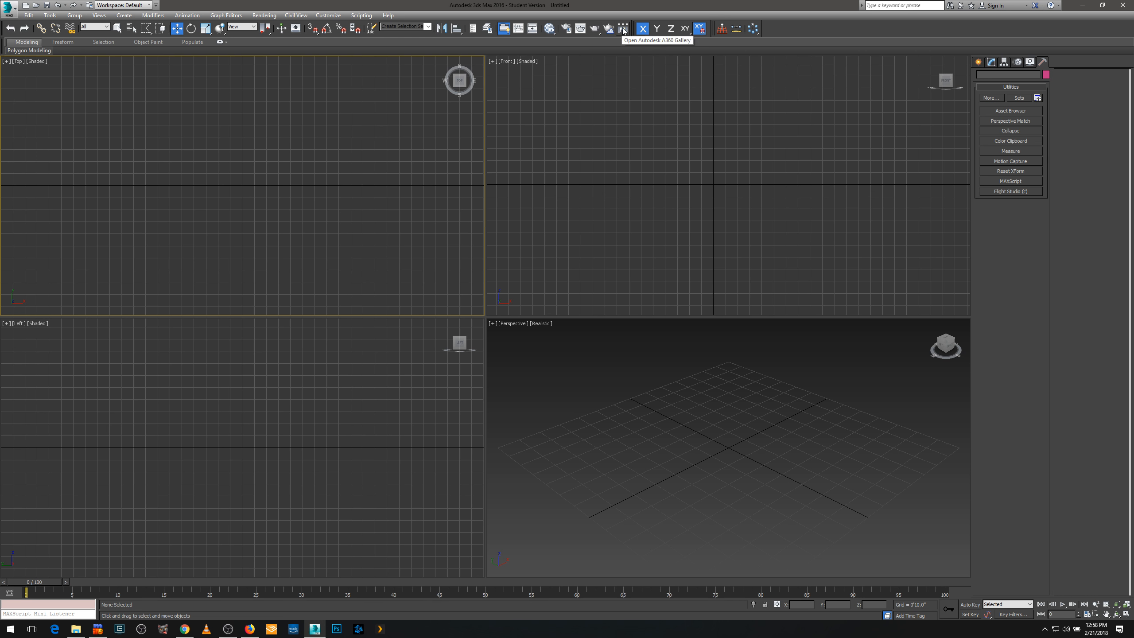
# Hide the Extras toolbar
pyautogui.rightClick(784, 28)
pyautogui.click(804, 104)
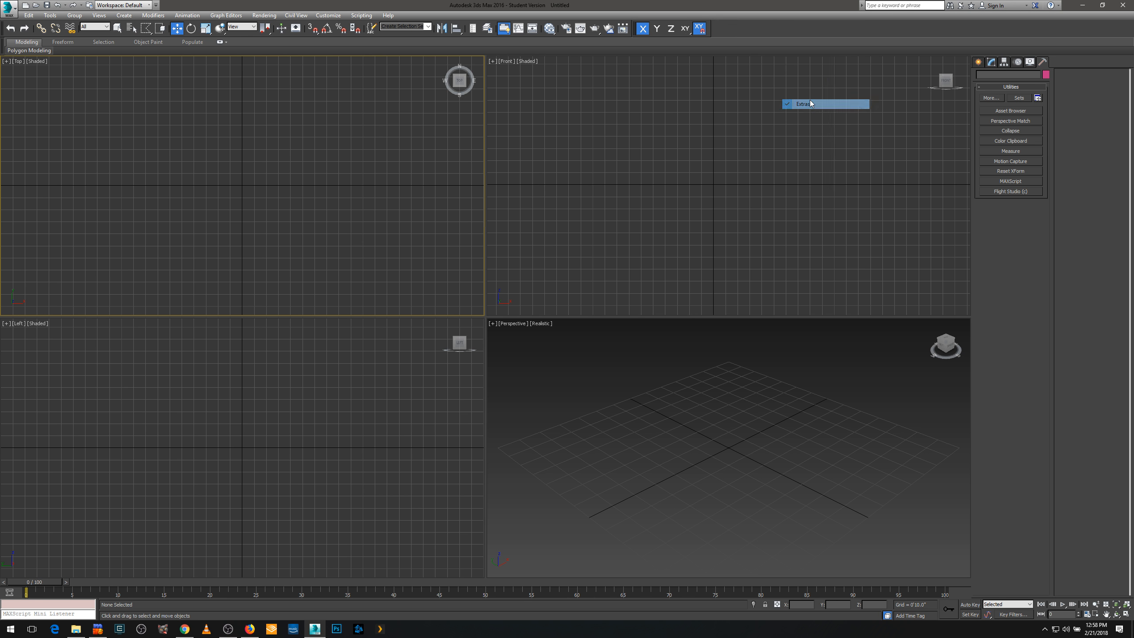
# Hide the Axis Constraints toolbar and show it again, and bring back the Extras toolbar
pyautogui.rightClick(731, 30)
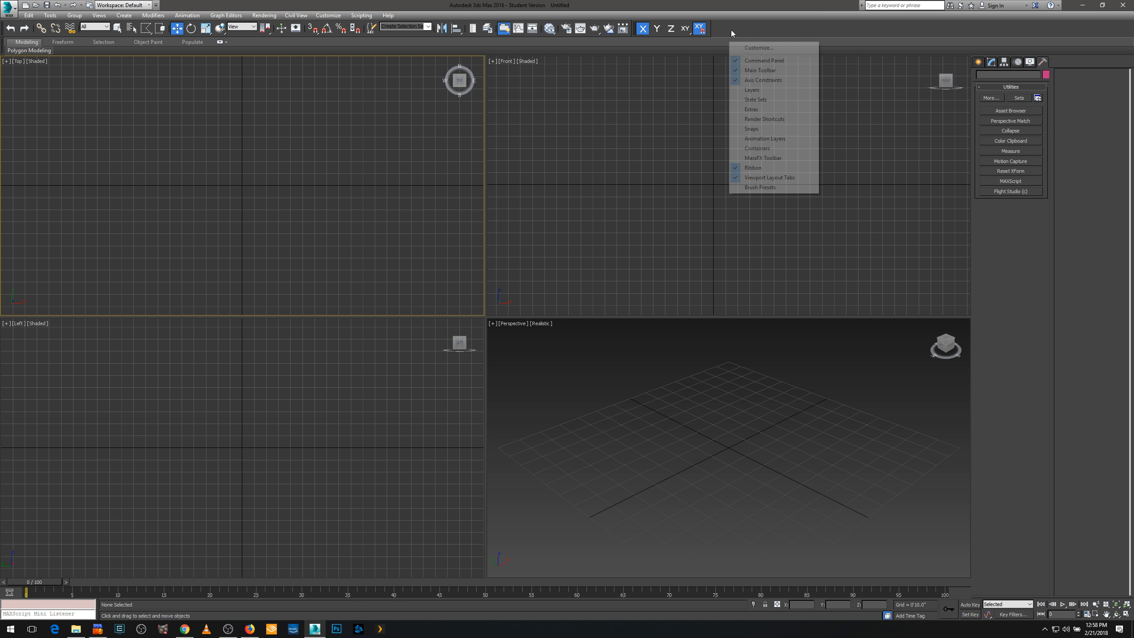
pyautogui.click(761, 80)
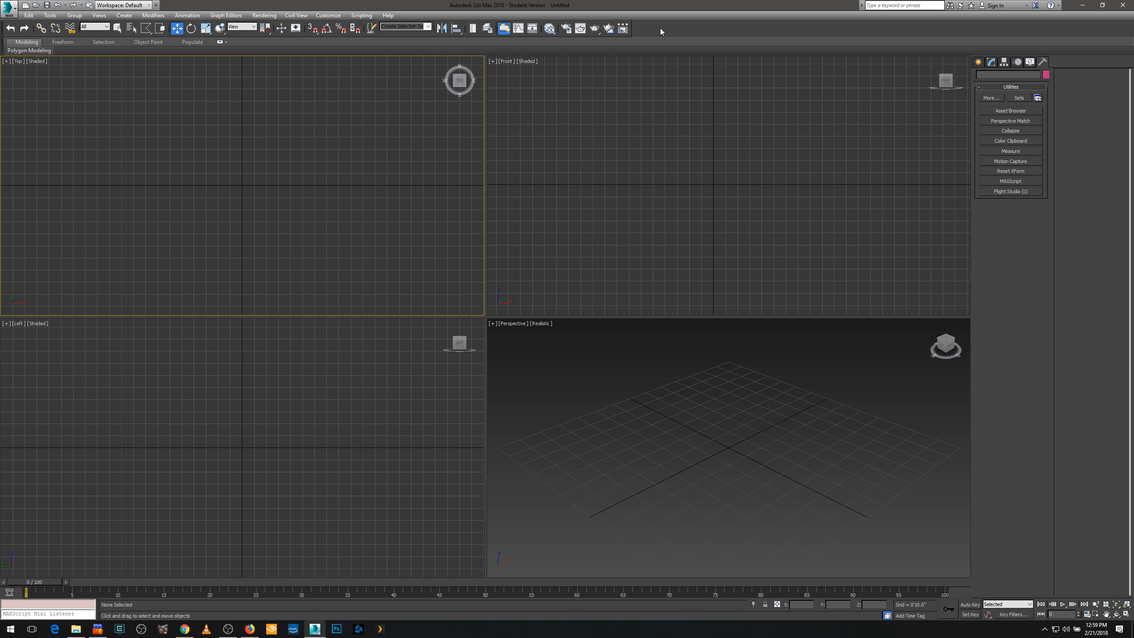
pyautogui.rightClick(661, 30)
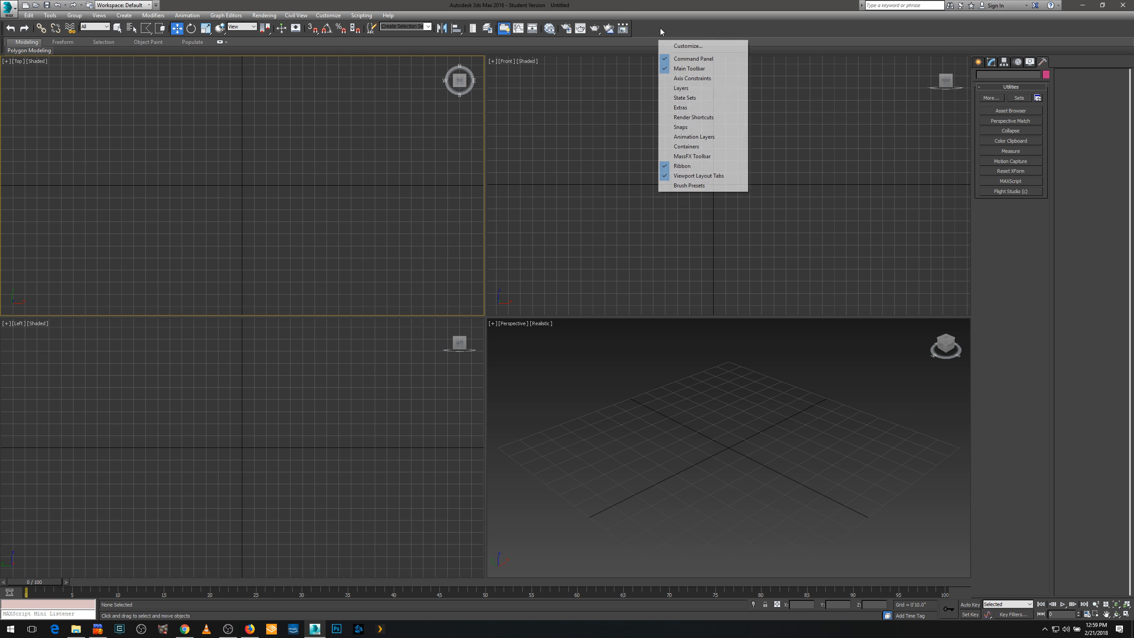
pyautogui.click(700, 79)
pyautogui.rightClick(725, 29)
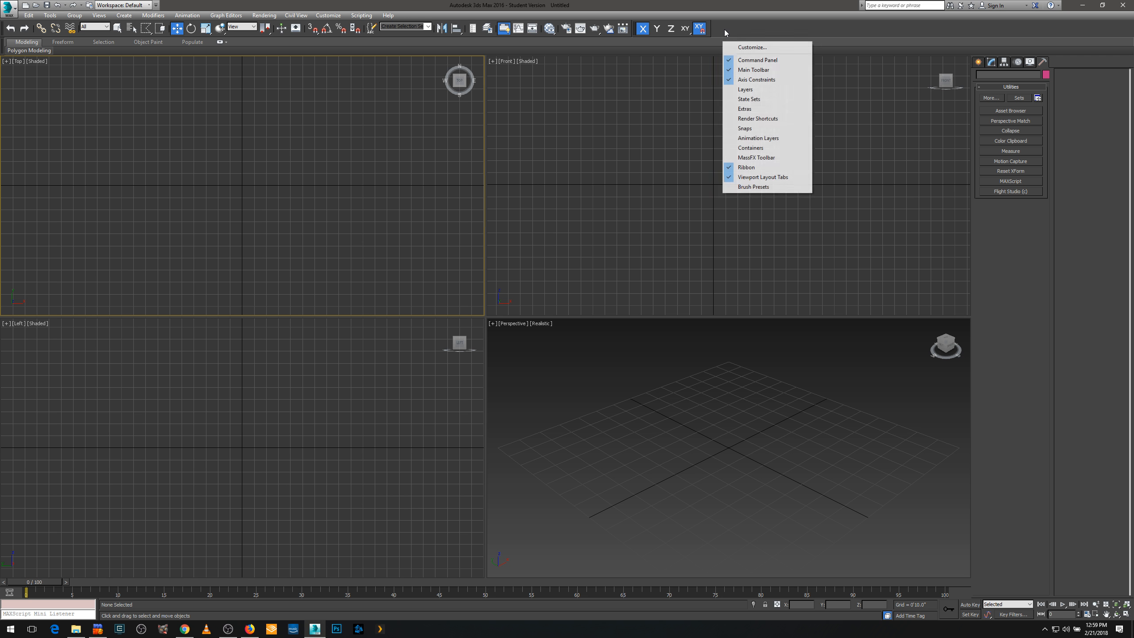
pyautogui.click(752, 110)
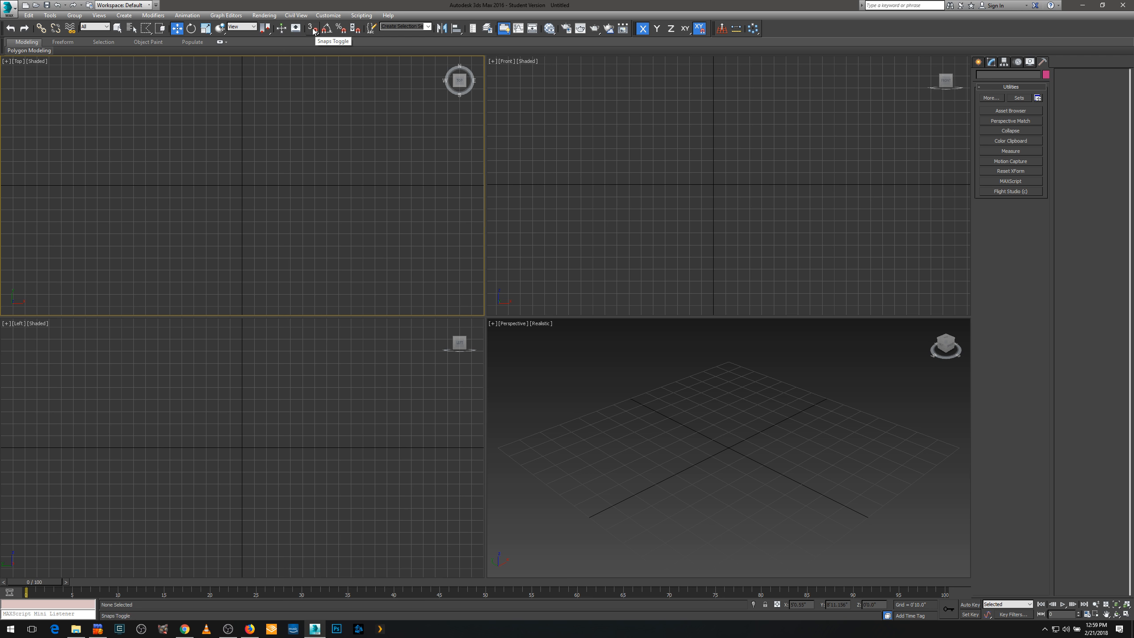
# Review the snap types and the snap options in Grid and Snap Settings, and close the dialog
pyautogui.rightClick(313, 31)
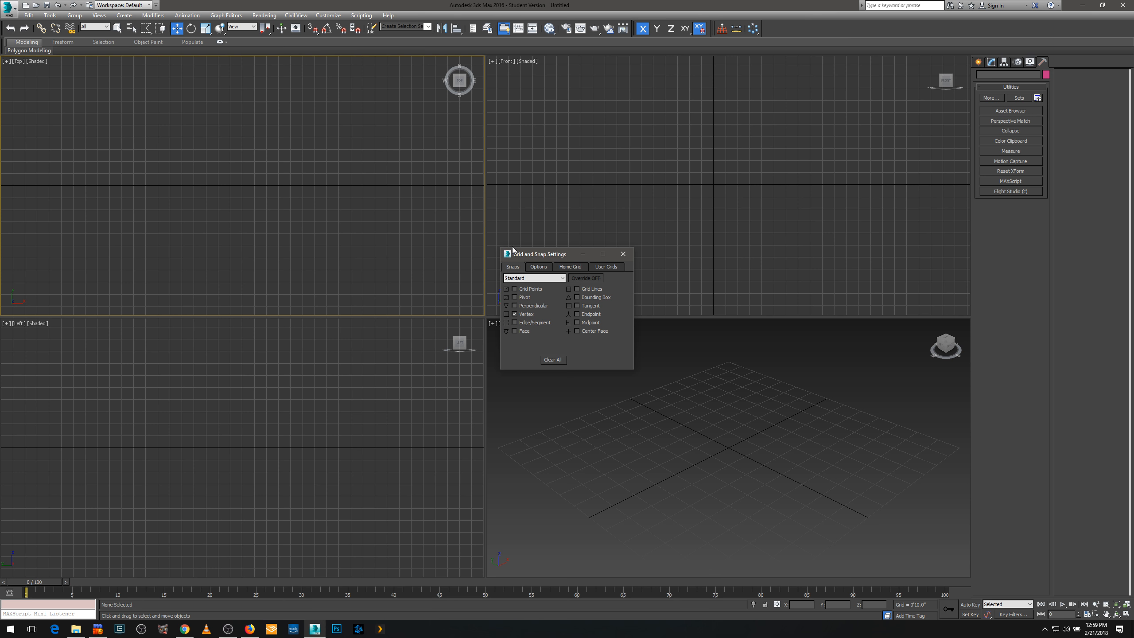
pyautogui.moveTo(536, 257); pyautogui.dragTo(331, 177)
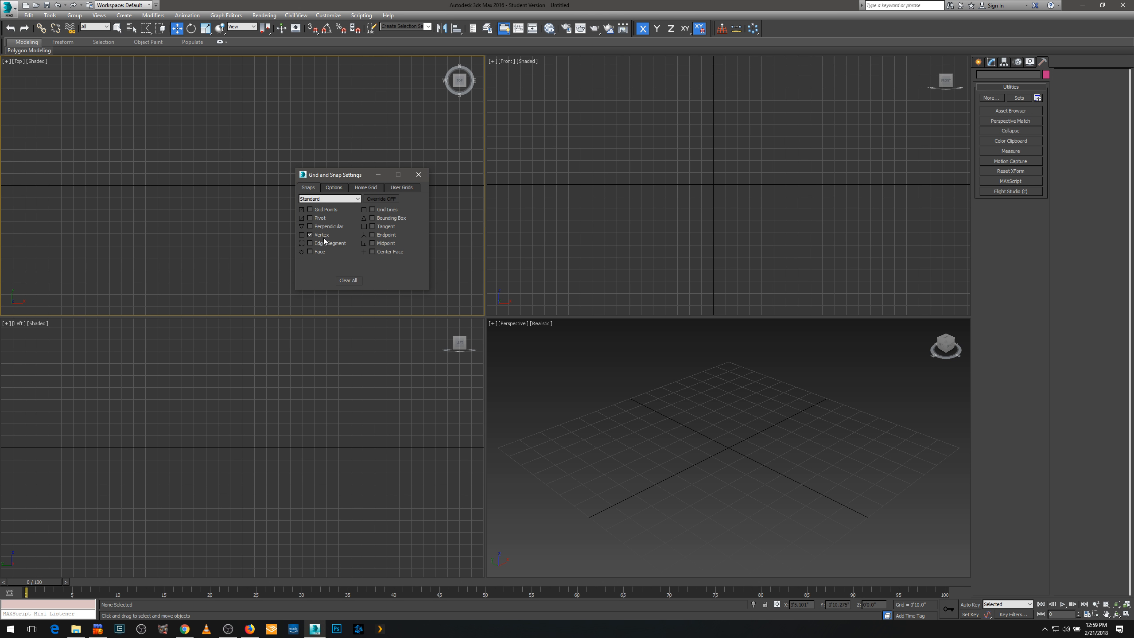
pyautogui.click(334, 187)
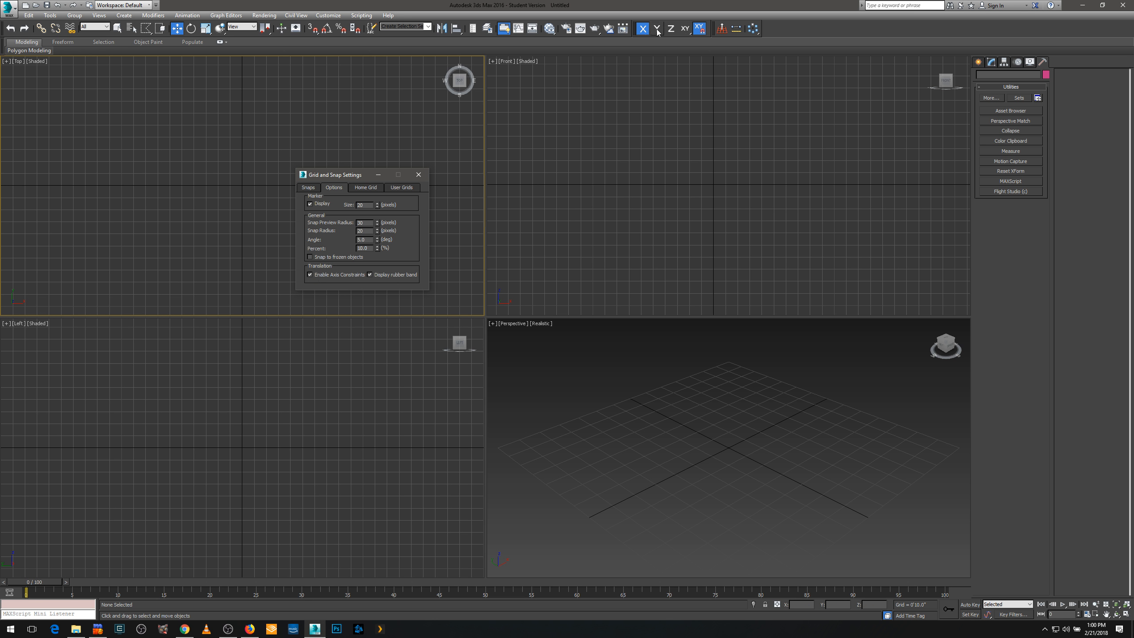
pyautogui.click(418, 175)
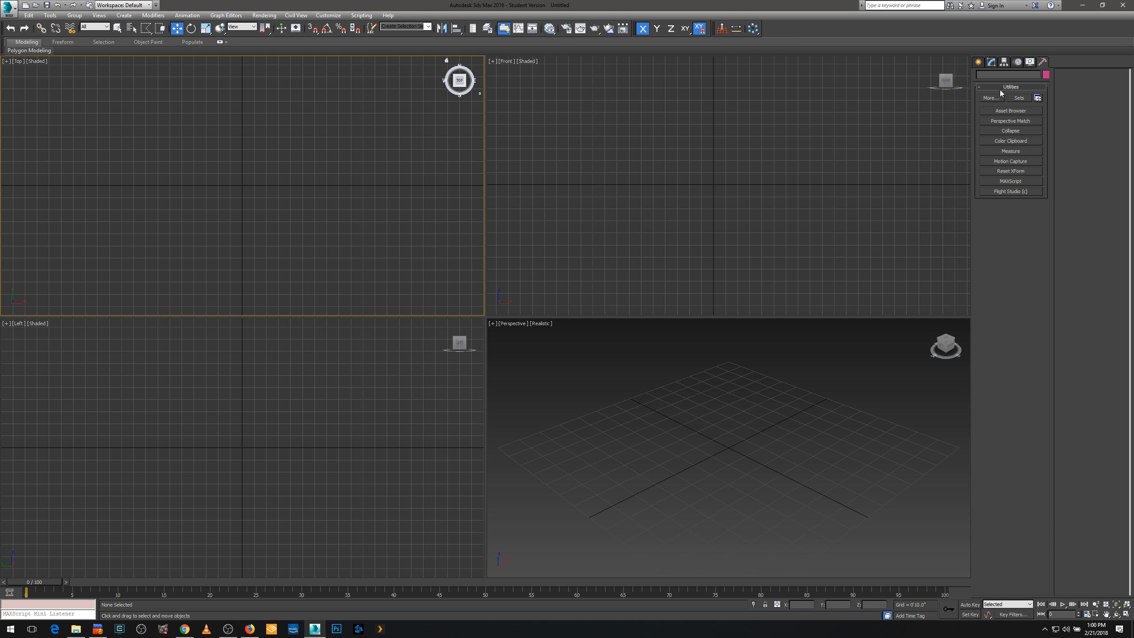
# Look through the creatable Standard Primitives, Extended Primitives and Compound Objects, and the spline shapes
pyautogui.click(979, 62)
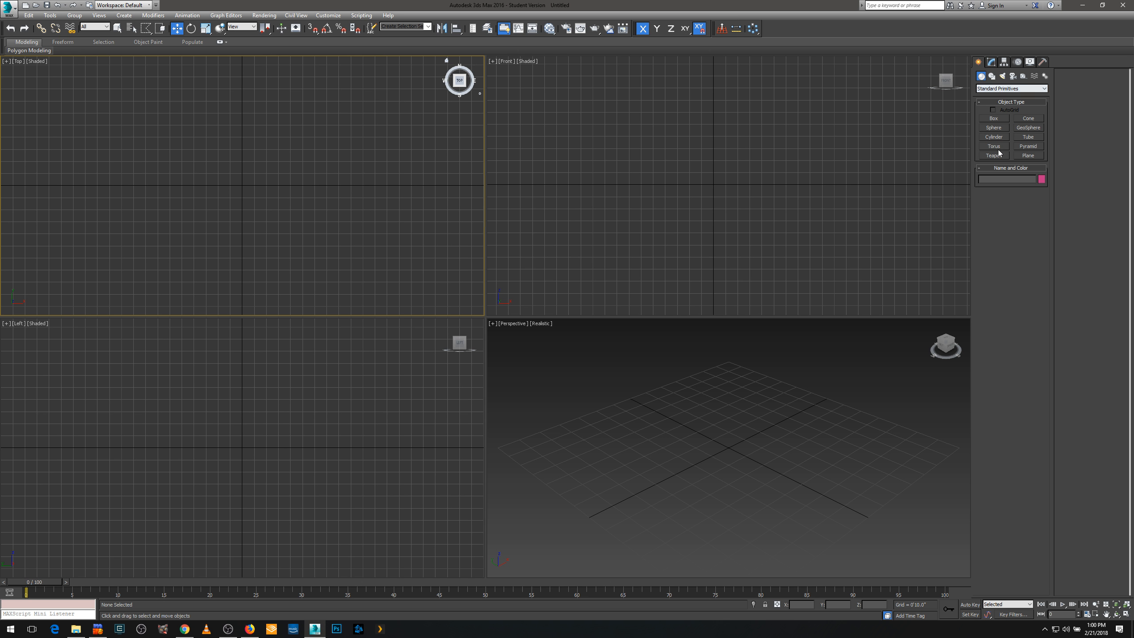
pyautogui.click(991, 89)
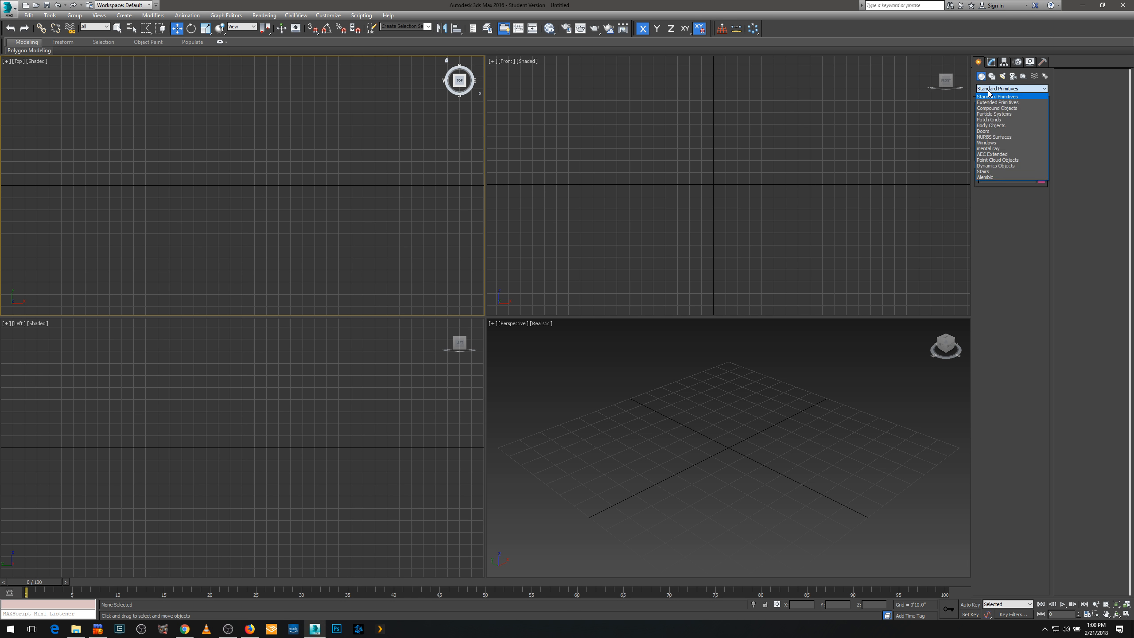
pyautogui.click(1014, 103)
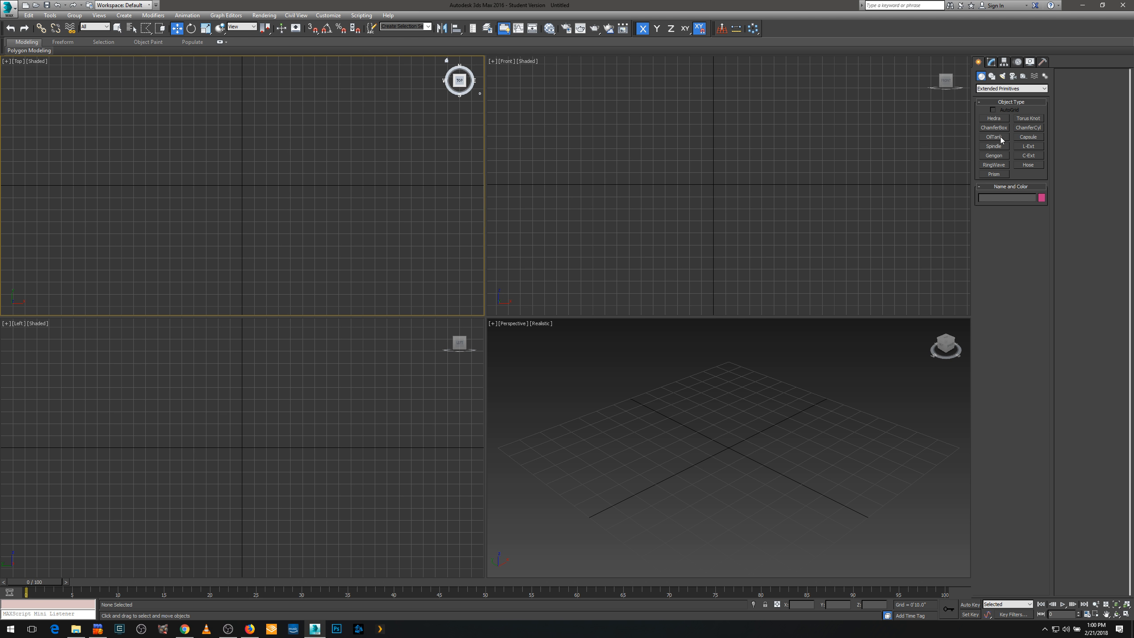
pyautogui.click(990, 89)
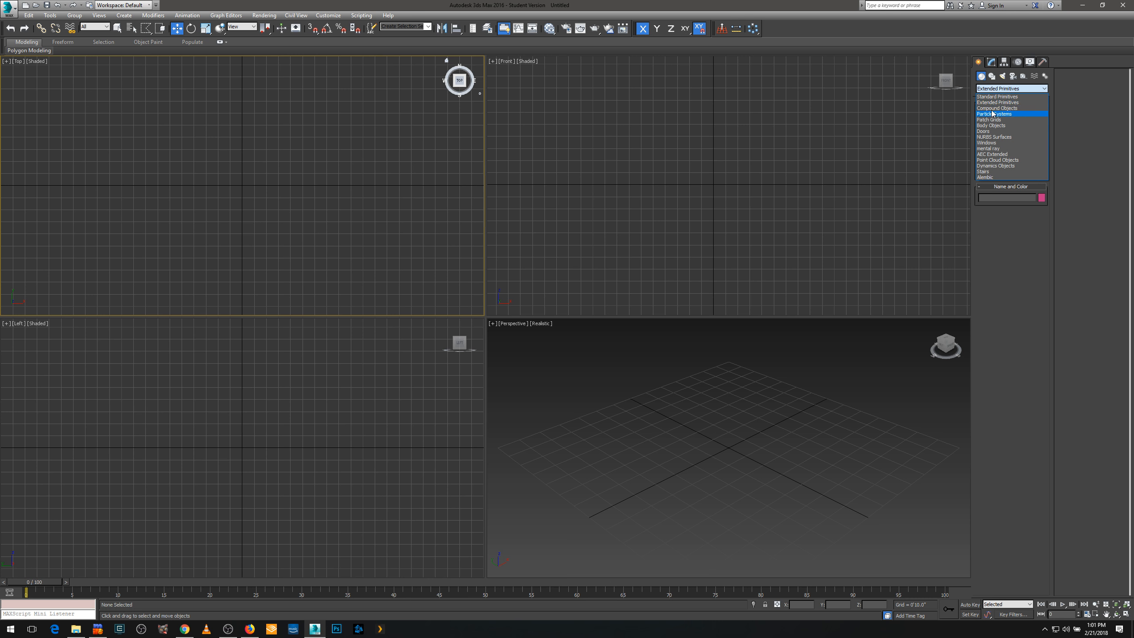
pyautogui.click(992, 108)
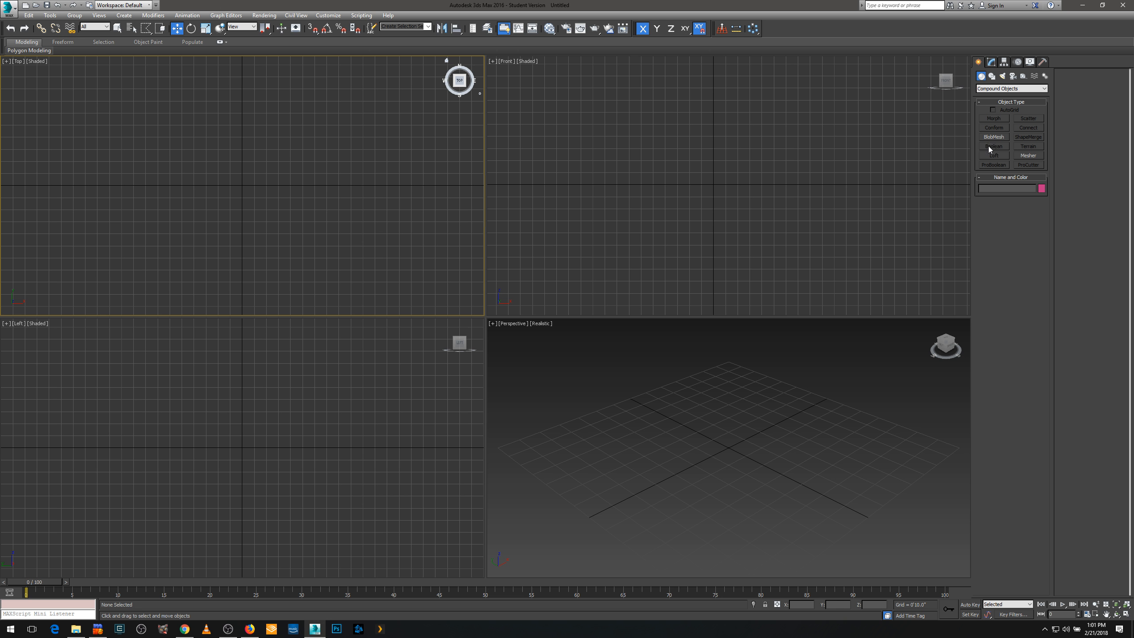
pyautogui.click(992, 76)
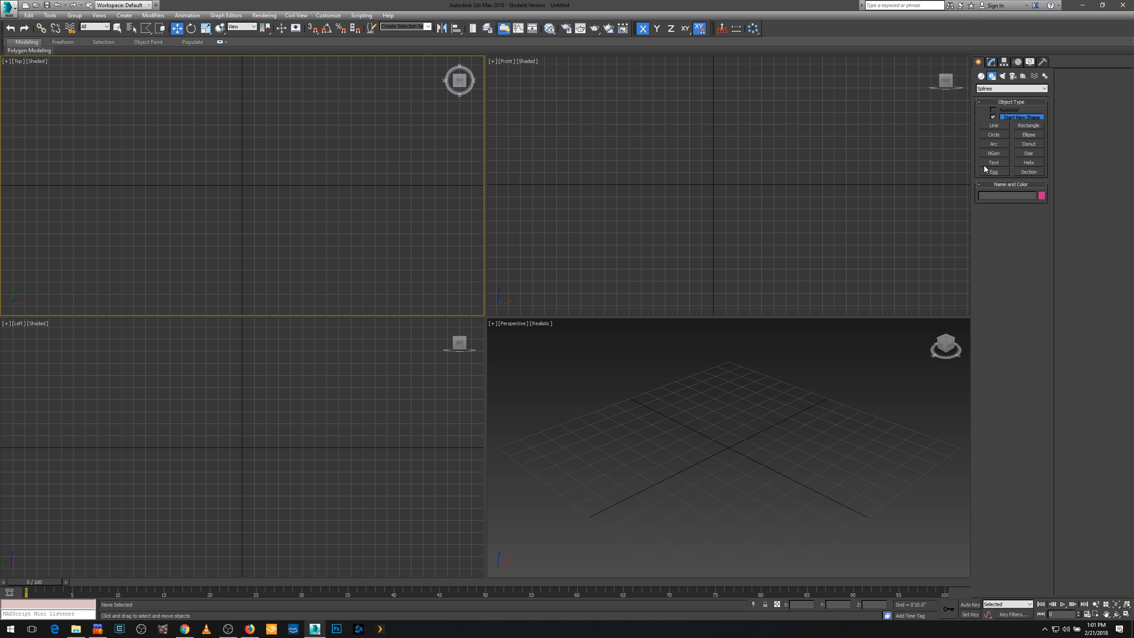
# Compare the Photometric and Standard light types available for creation
pyautogui.click(1002, 76)
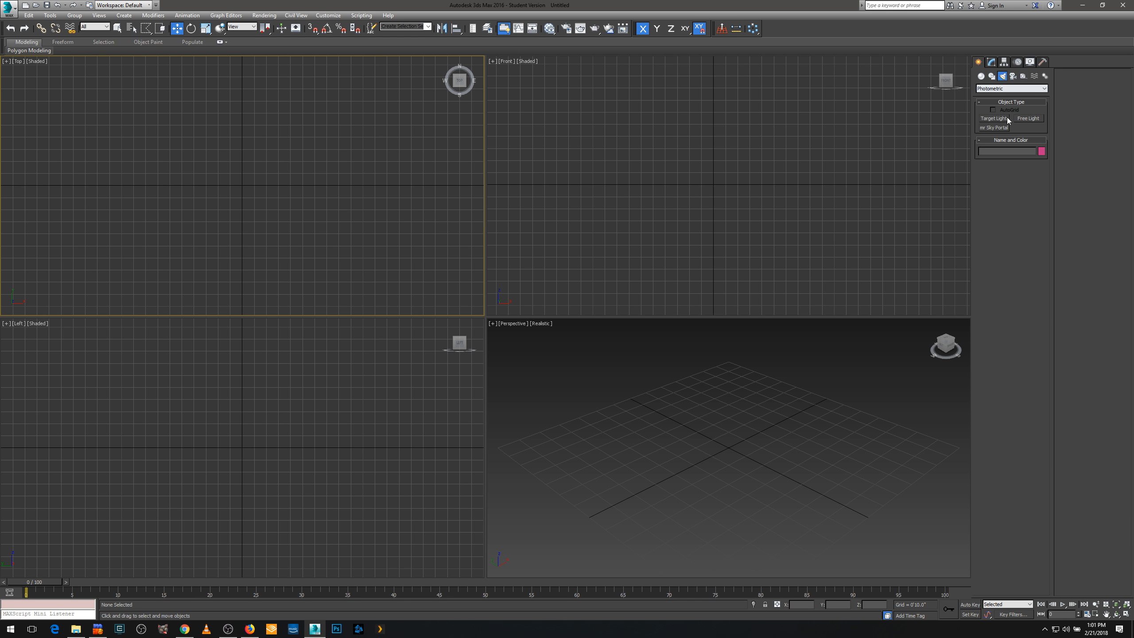
pyautogui.click(1005, 89)
pyautogui.click(996, 101)
pyautogui.click(999, 89)
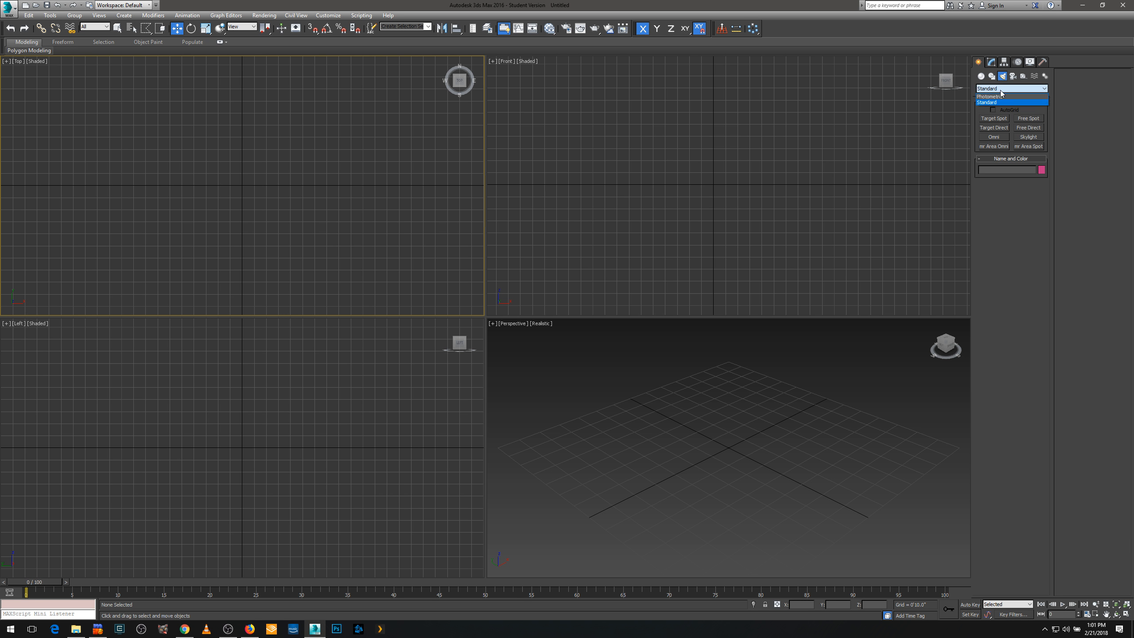
pyautogui.click(995, 95)
pyautogui.click(996, 91)
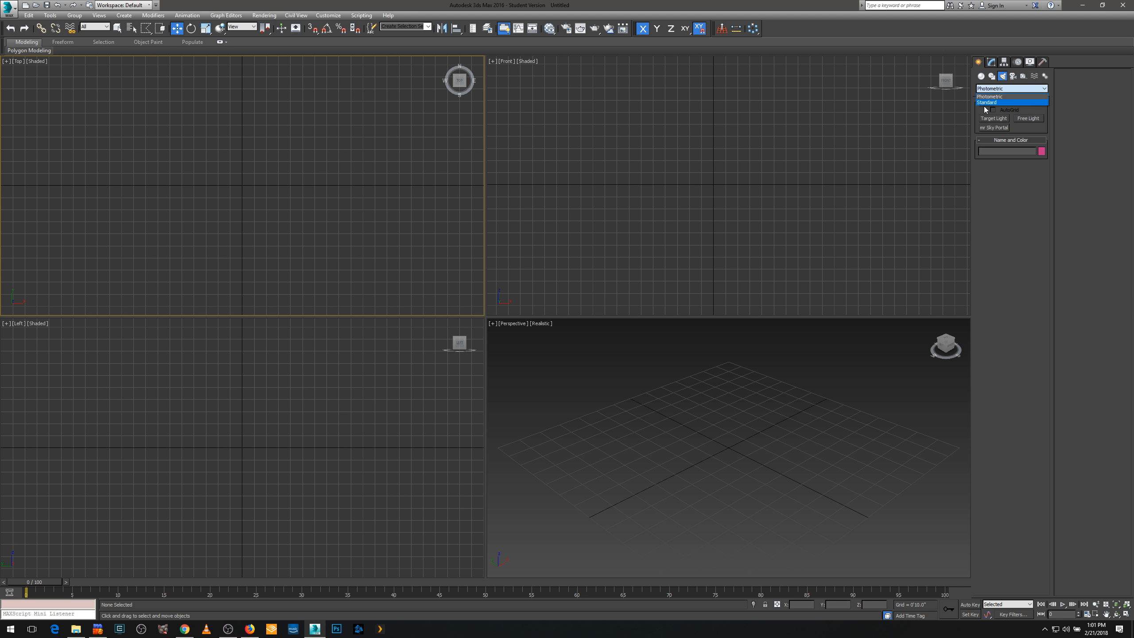
pyautogui.click(995, 101)
pyautogui.click(995, 90)
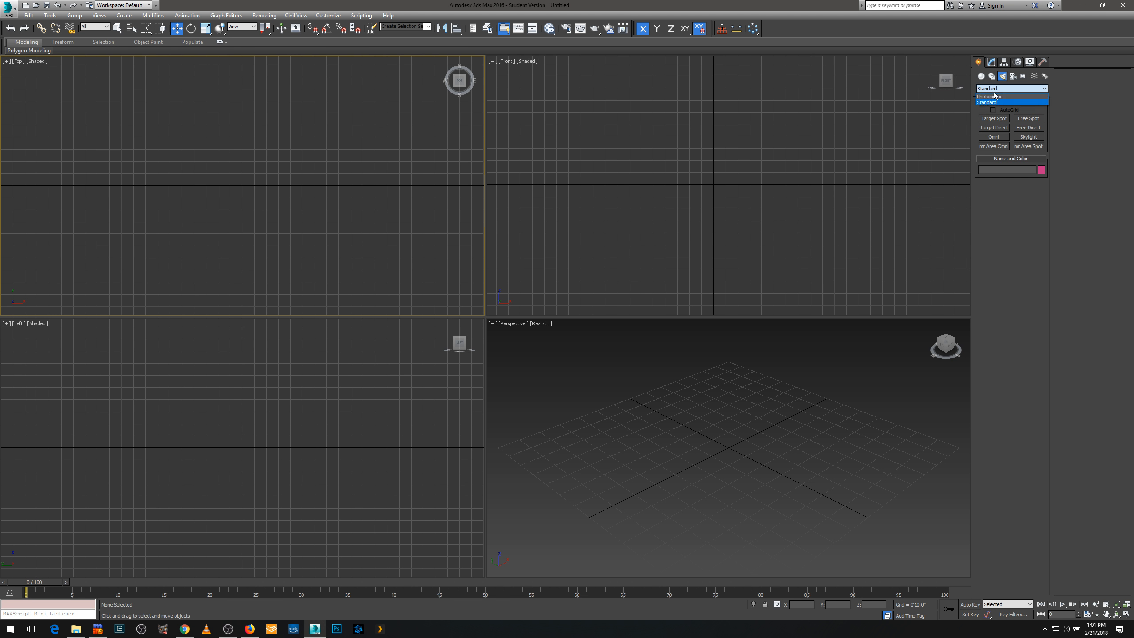
pyautogui.click(995, 94)
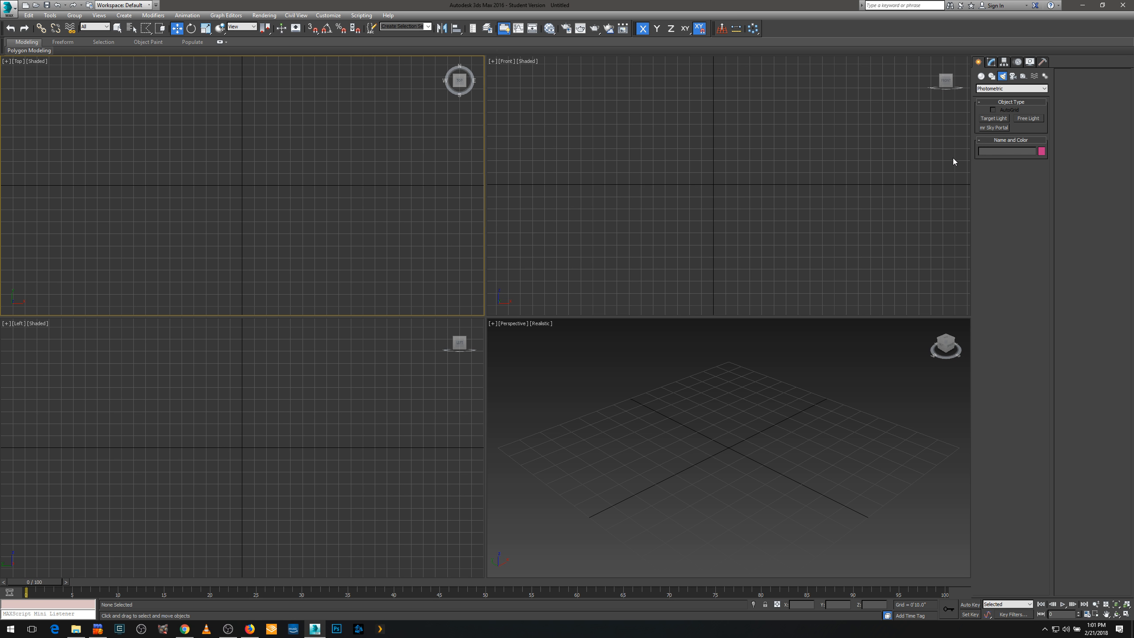
# View the available camera types and the empty modifier stack
pyautogui.click(1014, 79)
pyautogui.click(990, 64)
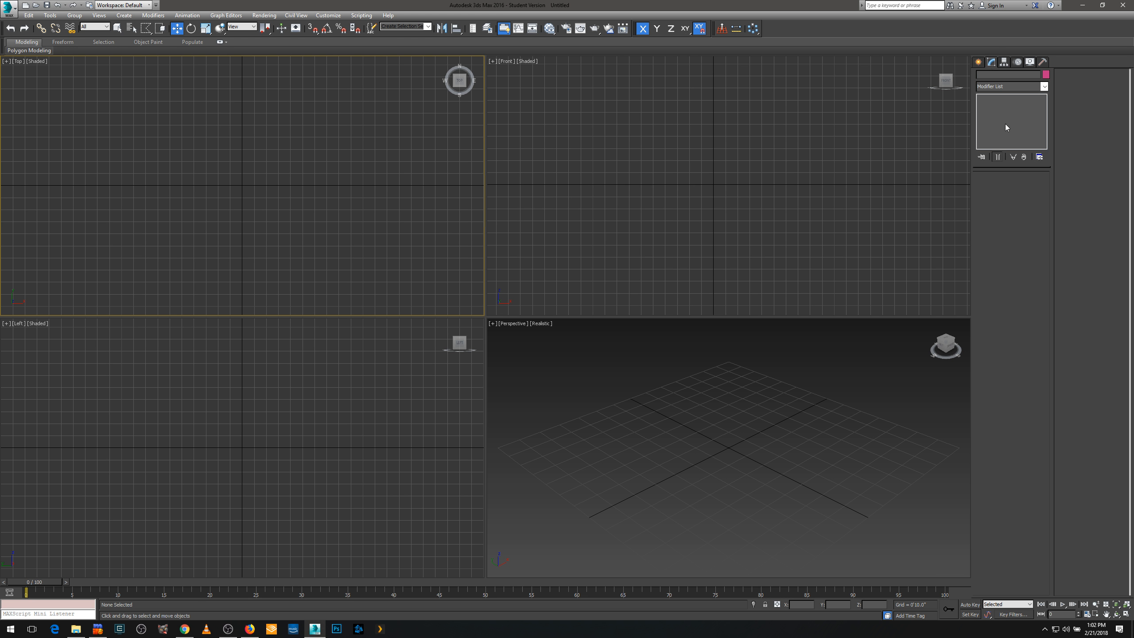
pyautogui.click(978, 62)
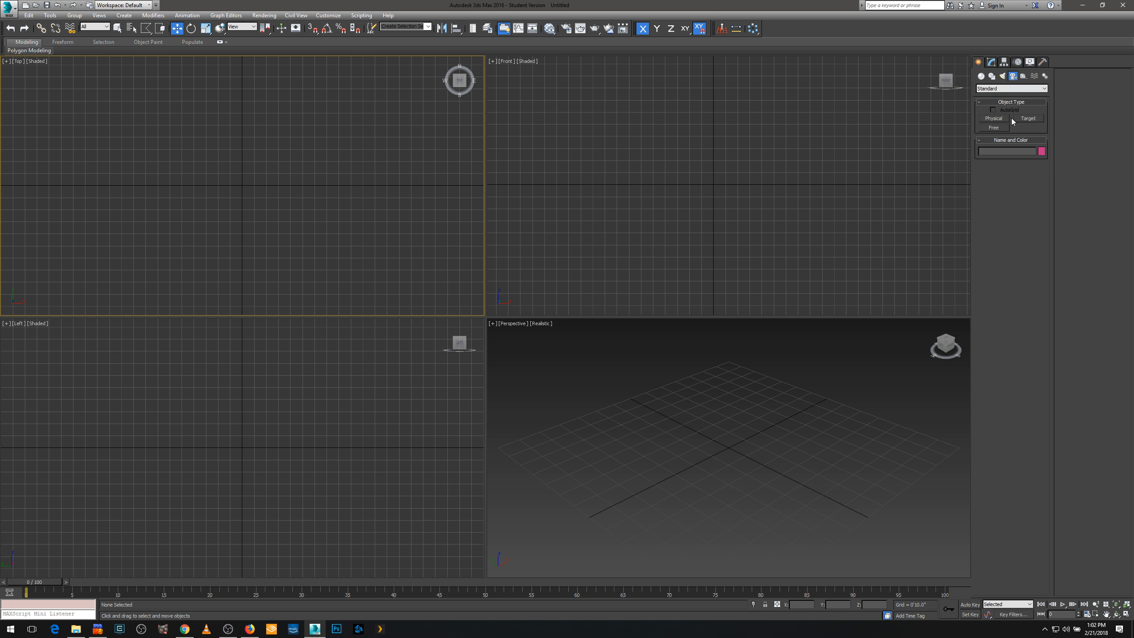
# Create a Standard Primitives box at the Top viewport's centre, about 4'1" long, 5'3" wide and 5'5" high
pyautogui.click(980, 77)
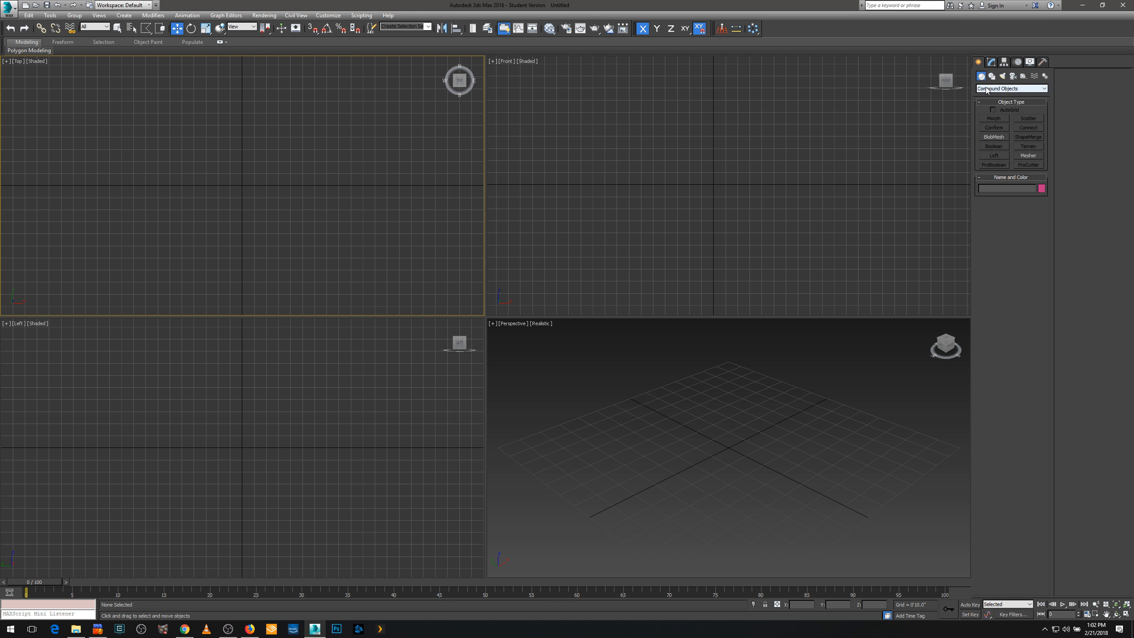
pyautogui.click(989, 89)
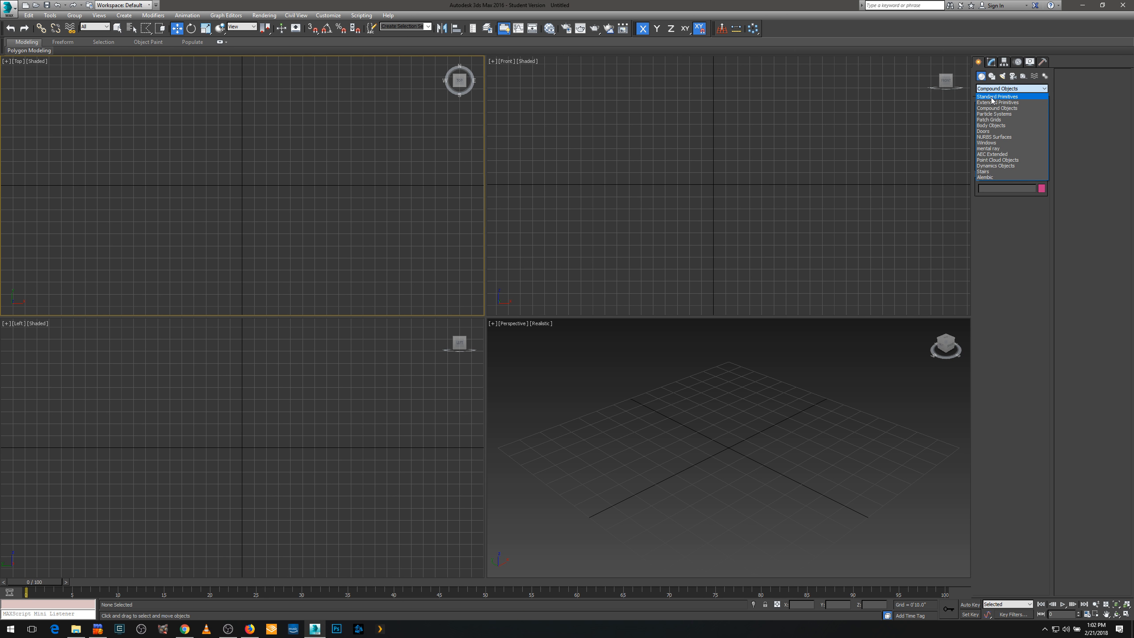
pyautogui.click(992, 97)
pyautogui.click(1003, 117)
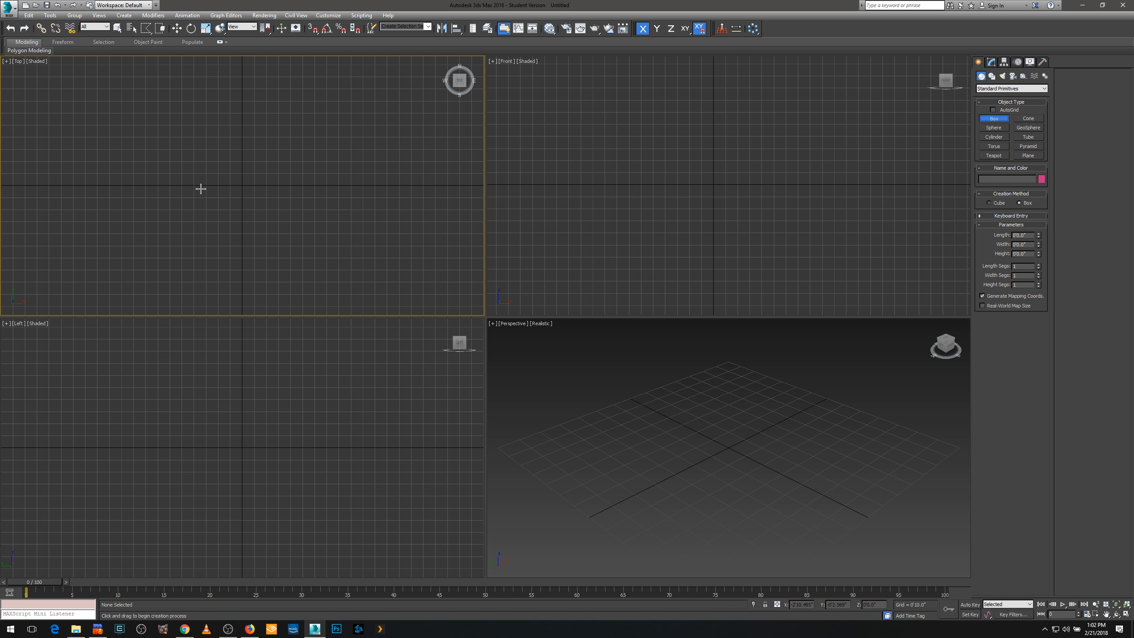
pyautogui.moveTo(204, 155); pyautogui.dragTo(280, 216)
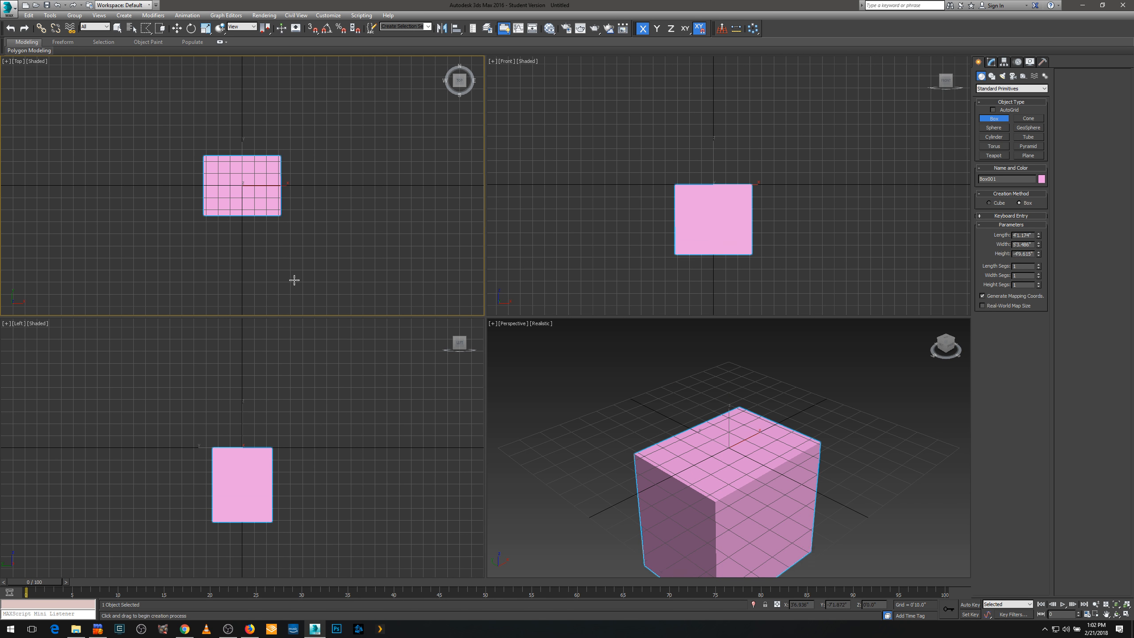
pyautogui.click(281, 137)
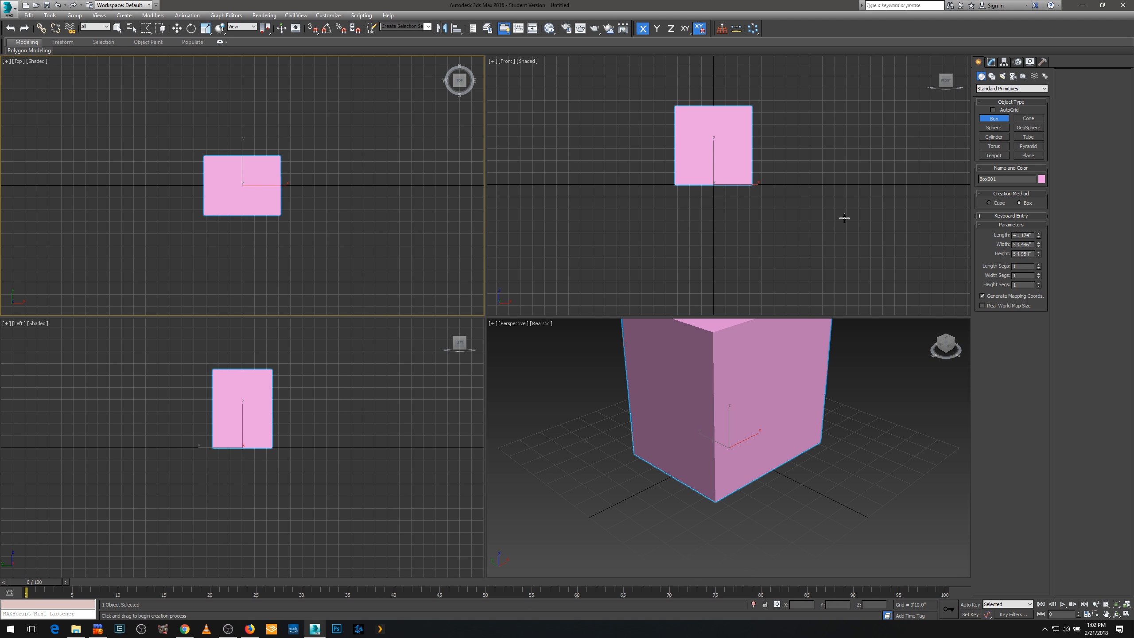
# Set the box's length, width and height to 1' each and switch to the Move tool
pyautogui.moveTo(1031, 235); pyautogui.dragTo(909, 216)
pyautogui.write('1')
pyautogui.press('Tab')
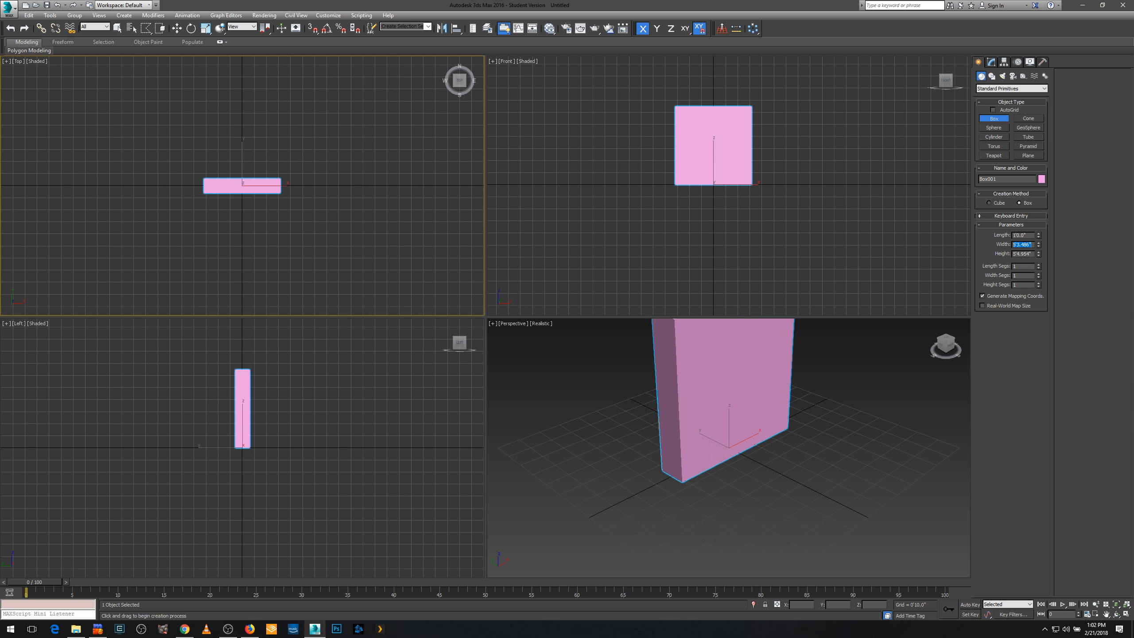
pyautogui.write('1')
pyautogui.press('Tab')
pyautogui.write('1')
pyautogui.press('Tab')
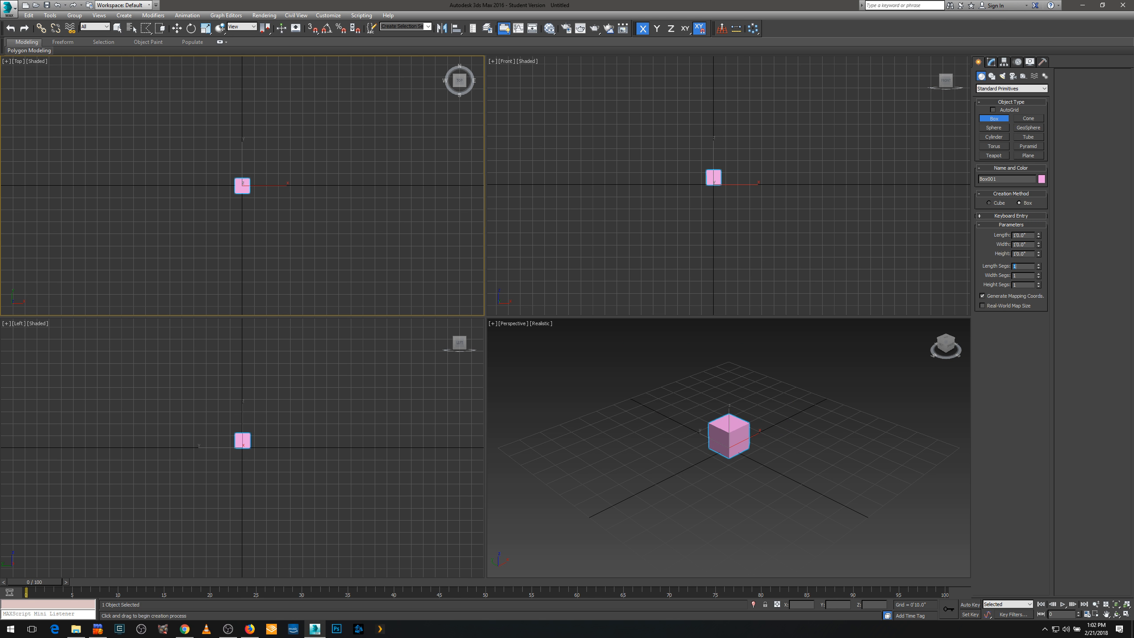
pyautogui.press('w')
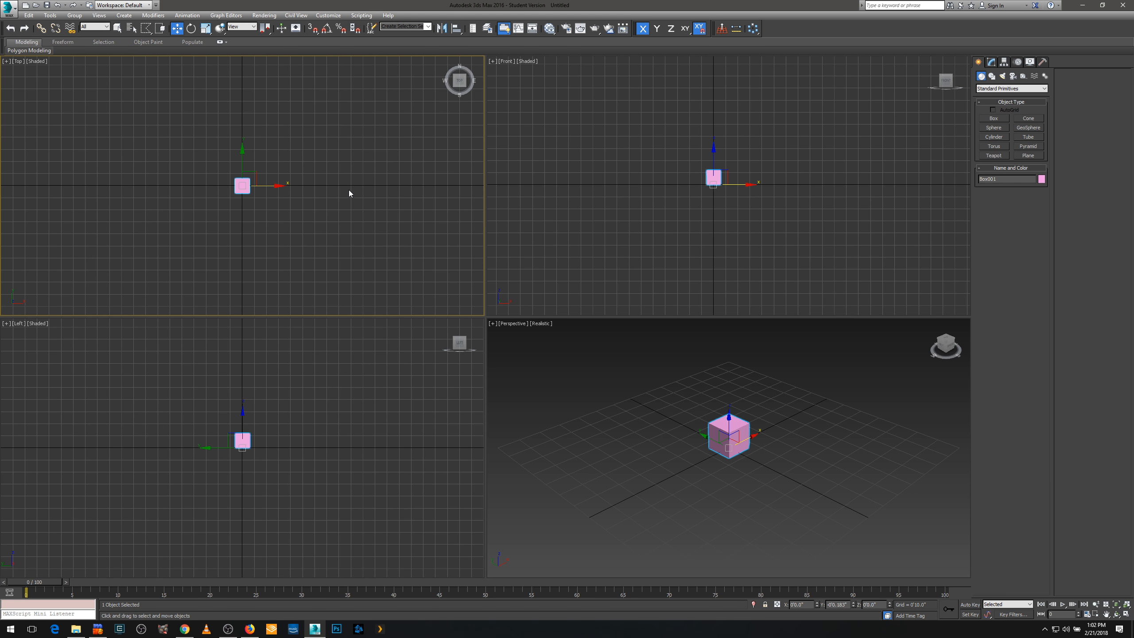
# Deselect the box and reselect it with a rectangular selection region in the Top viewport
pyautogui.click(397, 144)
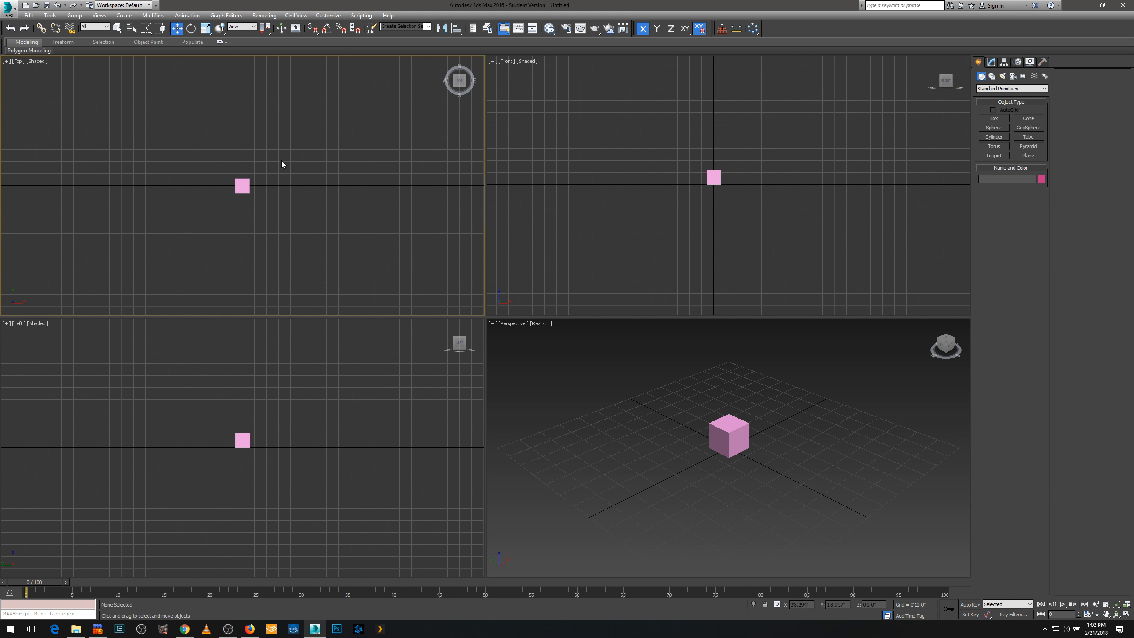
pyautogui.moveTo(293, 141); pyautogui.dragTo(190, 227)
pyautogui.moveTo(204, 157); pyautogui.dragTo(191, 202)
pyautogui.moveTo(273, 256); pyautogui.dragTo(321, 189)
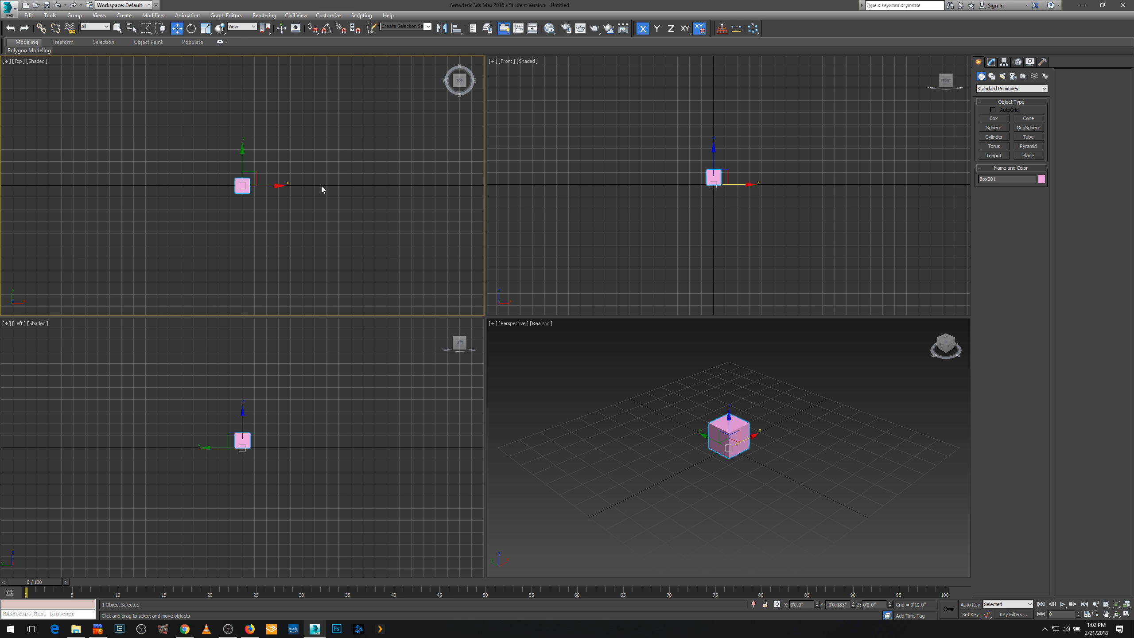
pyautogui.click(145, 35)
pyautogui.moveTo(145, 36); pyautogui.dragTo(147, 41)
pyautogui.moveTo(328, 115); pyautogui.dragTo(180, 261)
# Modify the selected box's parameters, setting its length to 2' and its width to 4'
pyautogui.click(990, 61)
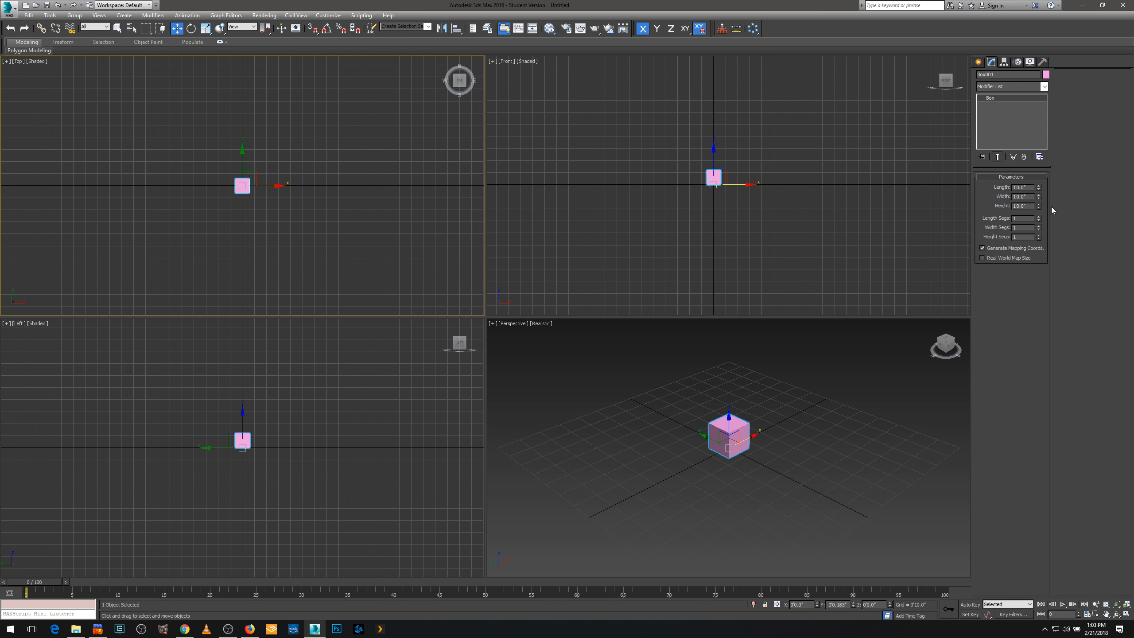
pyautogui.click(1029, 188)
pyautogui.write('2')
pyautogui.press('Tab')
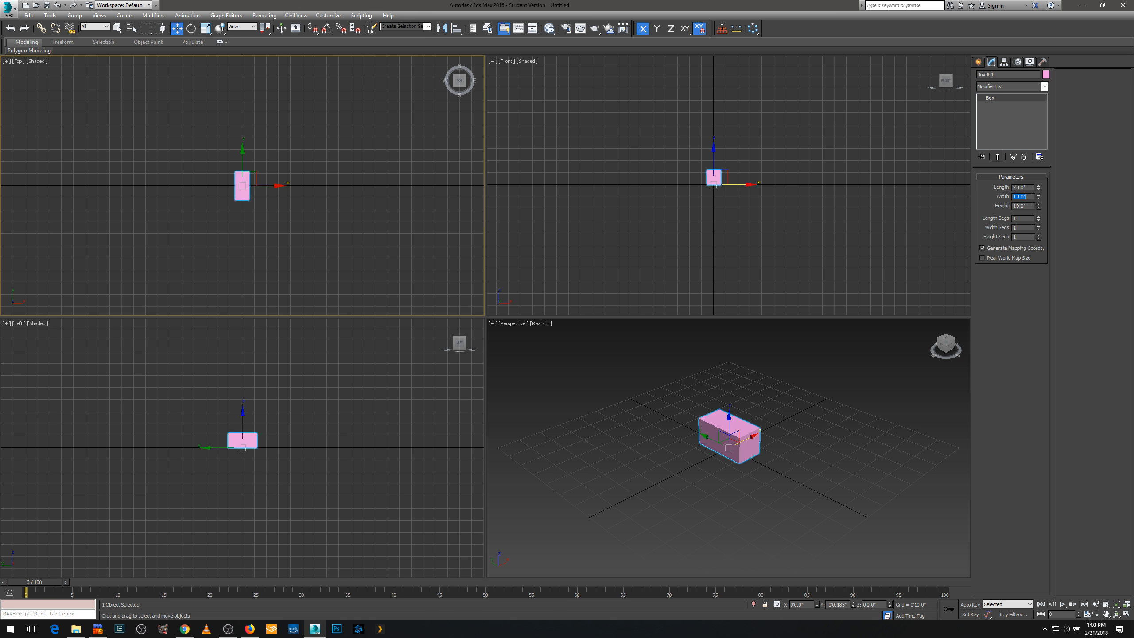
pyautogui.write('4')
pyautogui.press('Tab')
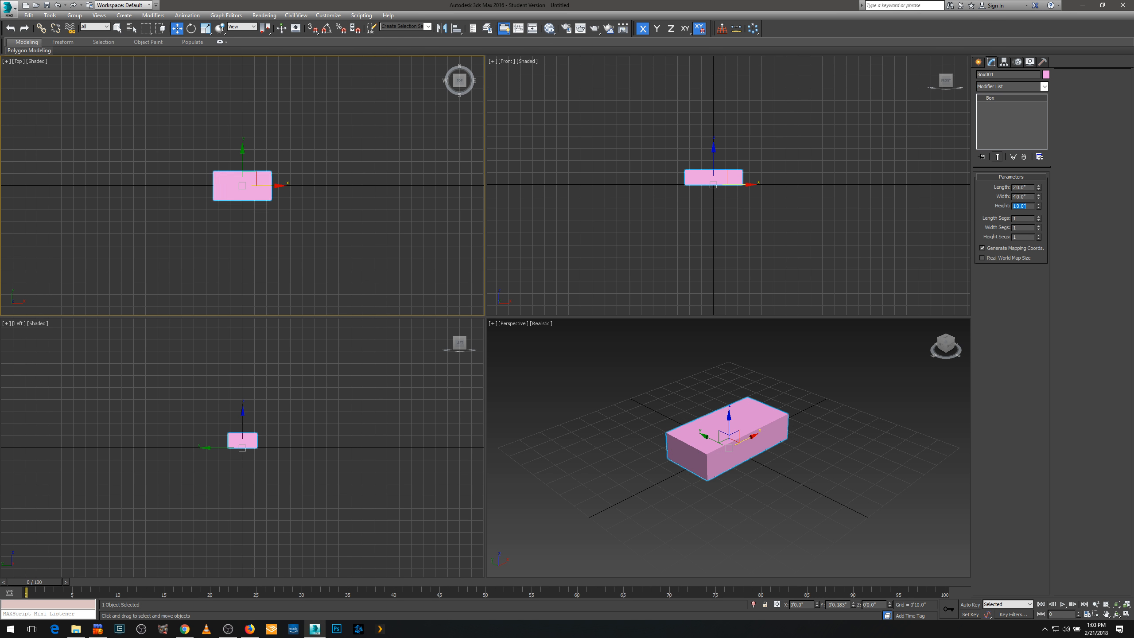
# Set the box's height to 3' and increase its width segments to 3
pyautogui.write('3')
pyautogui.press('Tab')
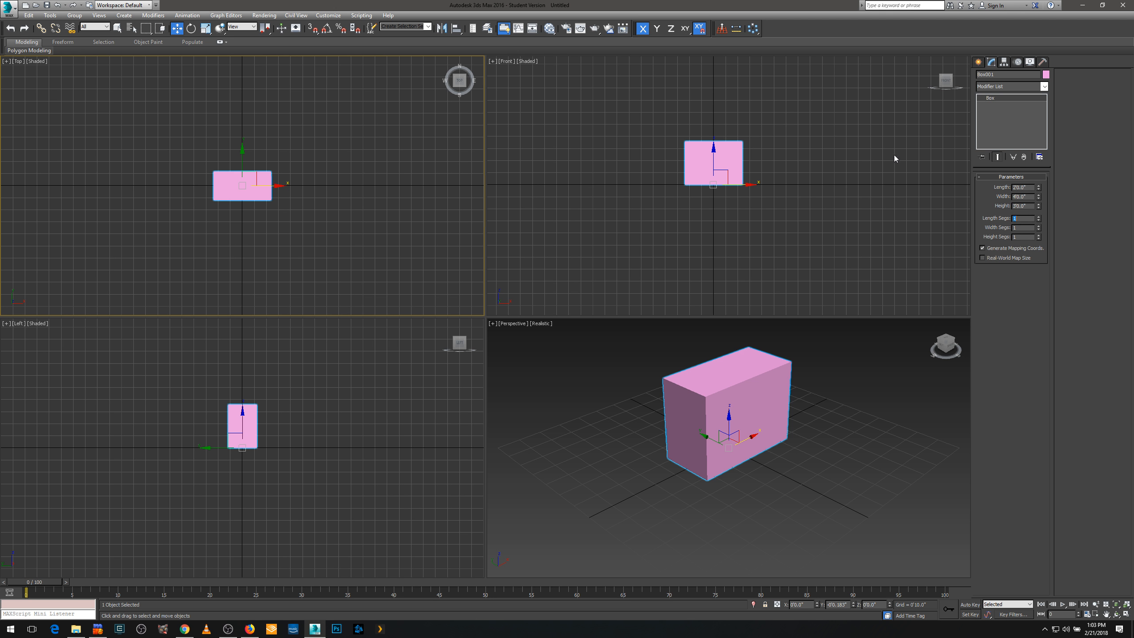
pyautogui.click(1039, 226)
pyautogui.click(1038, 220)
# Switch the Top, Front, Left and Perspective viewports to wireframe display
pyautogui.press('F3')
pyautogui.rightClick(539, 237)
pyautogui.press('F3')
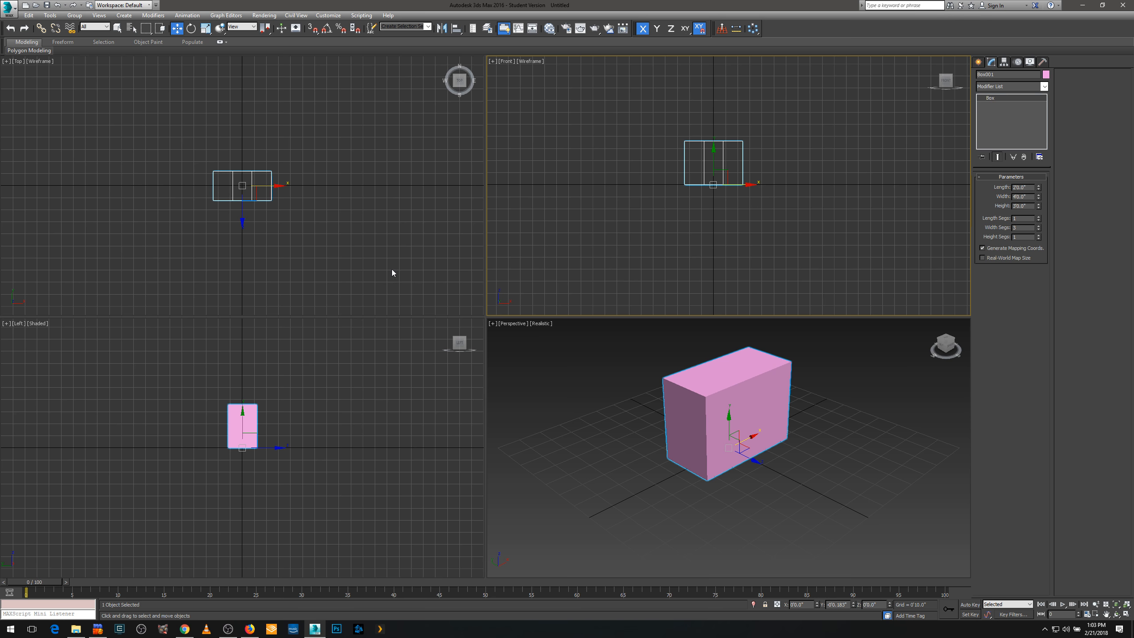
pyautogui.rightClick(364, 361)
pyautogui.press('F3')
pyautogui.rightClick(567, 384)
pyautogui.press('F3')
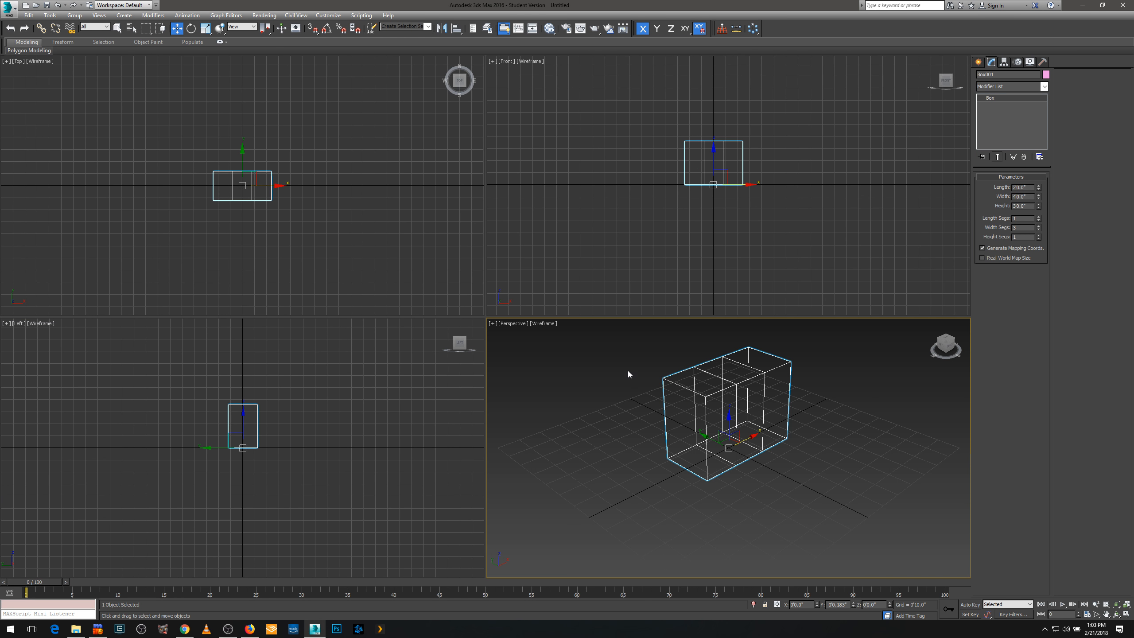
# Return all four viewports from wireframe to shaded display, with Perspective as Realistic
pyautogui.press('F3')
pyautogui.rightClick(607, 279)
pyautogui.press('F3')
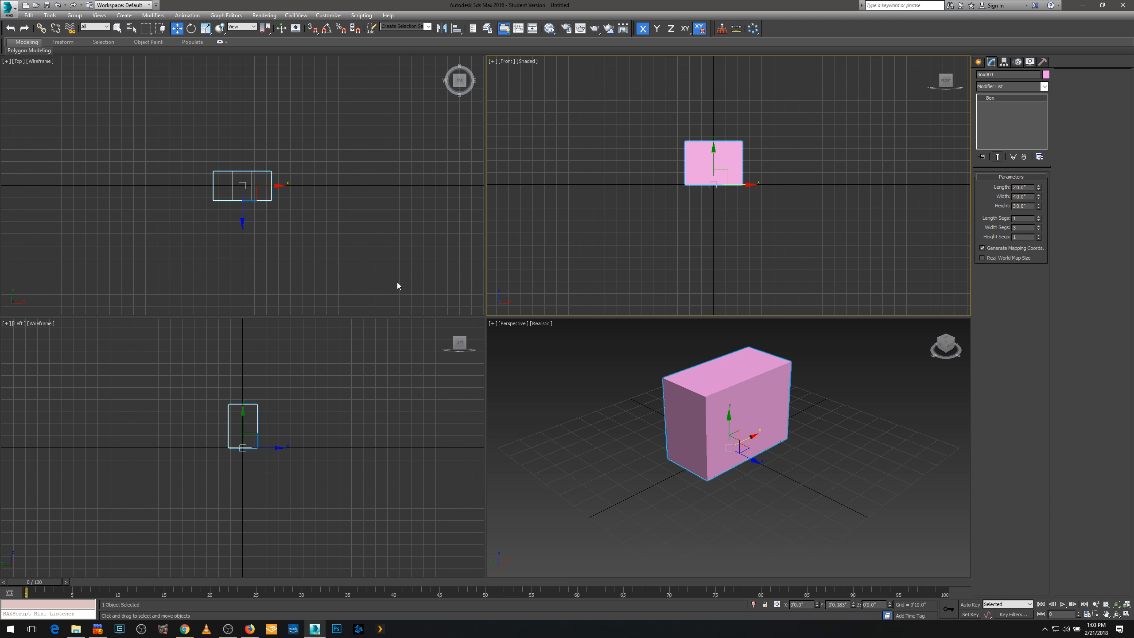
pyautogui.rightClick(397, 282)
pyautogui.press('F3')
pyautogui.rightClick(393, 358)
pyautogui.press('F3')
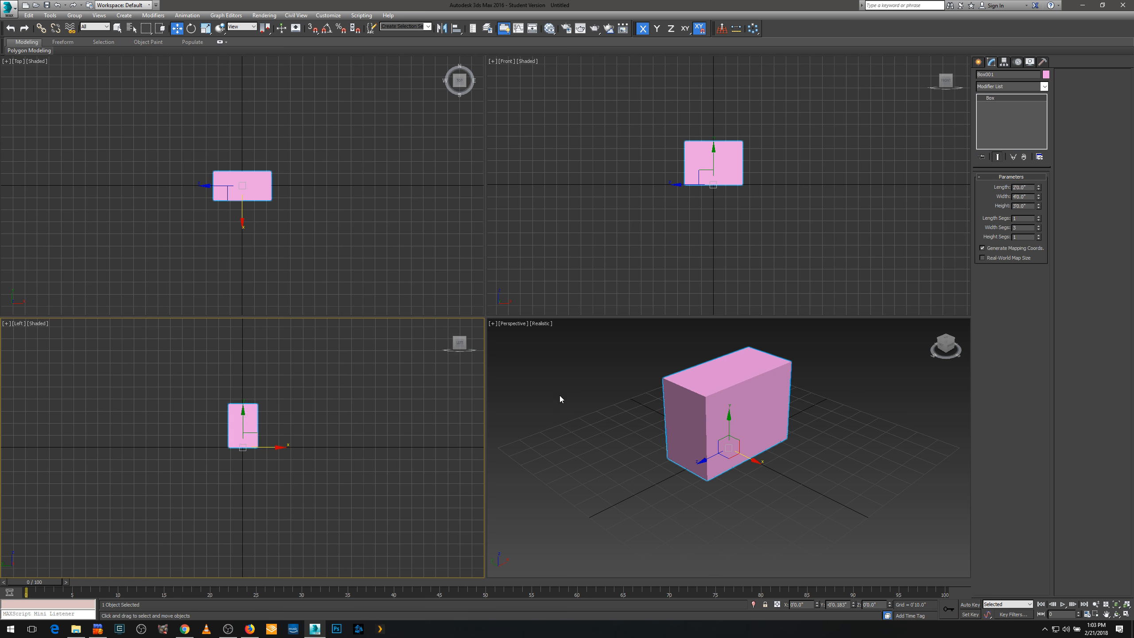
# Turn on Edged Faces display in the Top, Left, Perspective and Front viewports
pyautogui.rightClick(388, 277)
pyautogui.press('F4')
pyautogui.rightClick(300, 381)
pyautogui.press('F4')
pyautogui.rightClick(649, 371)
pyautogui.press('F4')
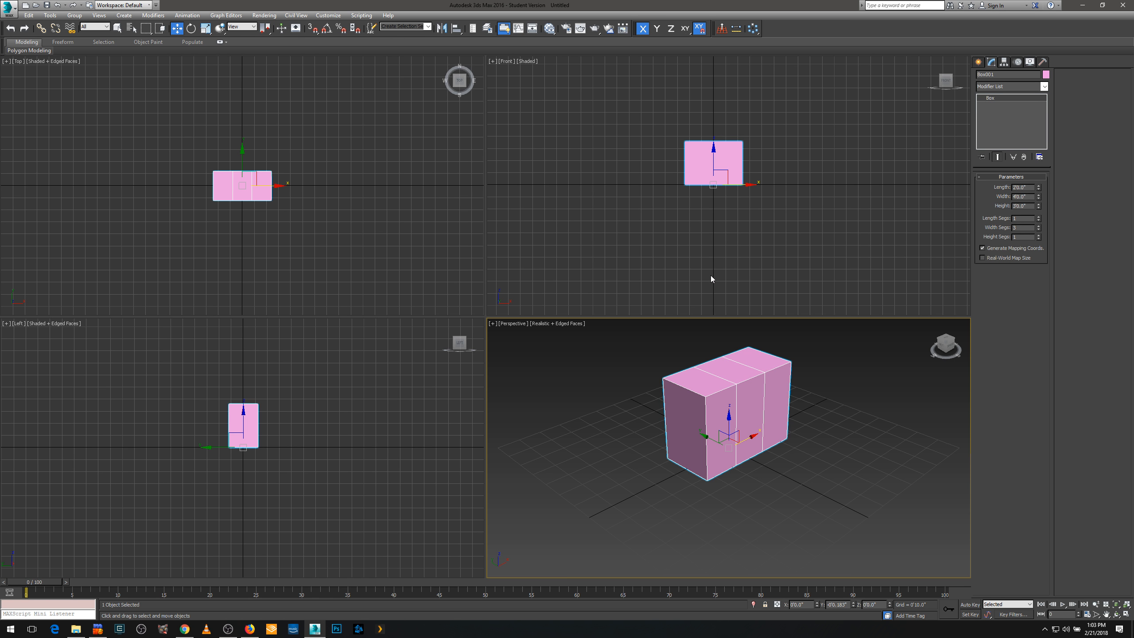
pyautogui.rightClick(756, 242)
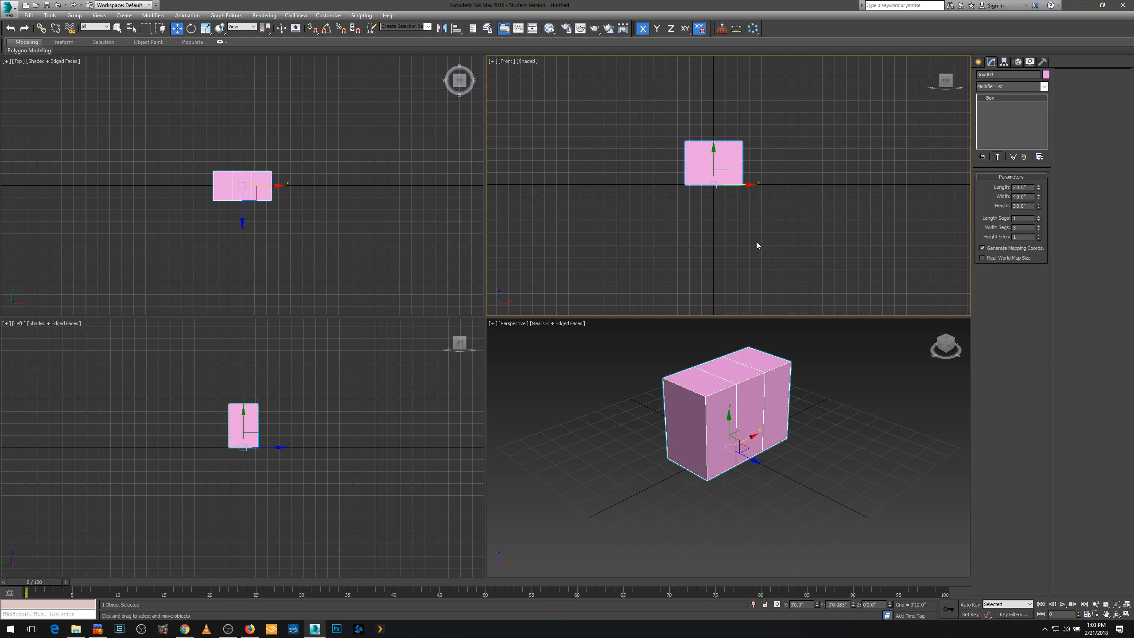
pyautogui.press('F4')
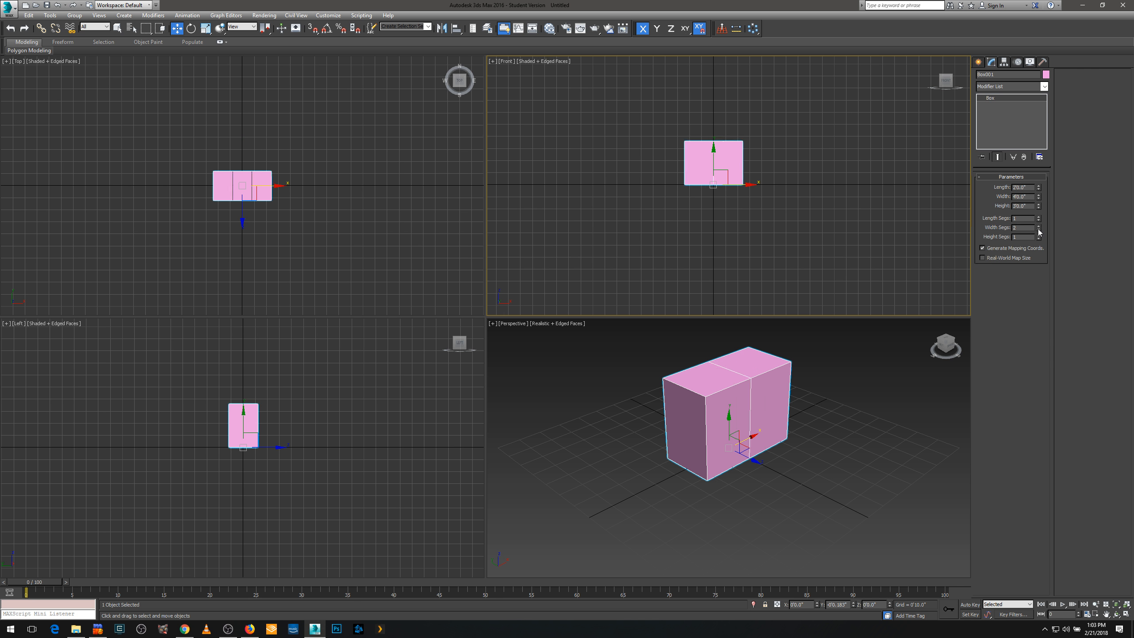
# Set the box's segments to 4 along its length, 5 along its width and 4 along its height
pyautogui.click(1039, 227)
pyautogui.click(1039, 227)
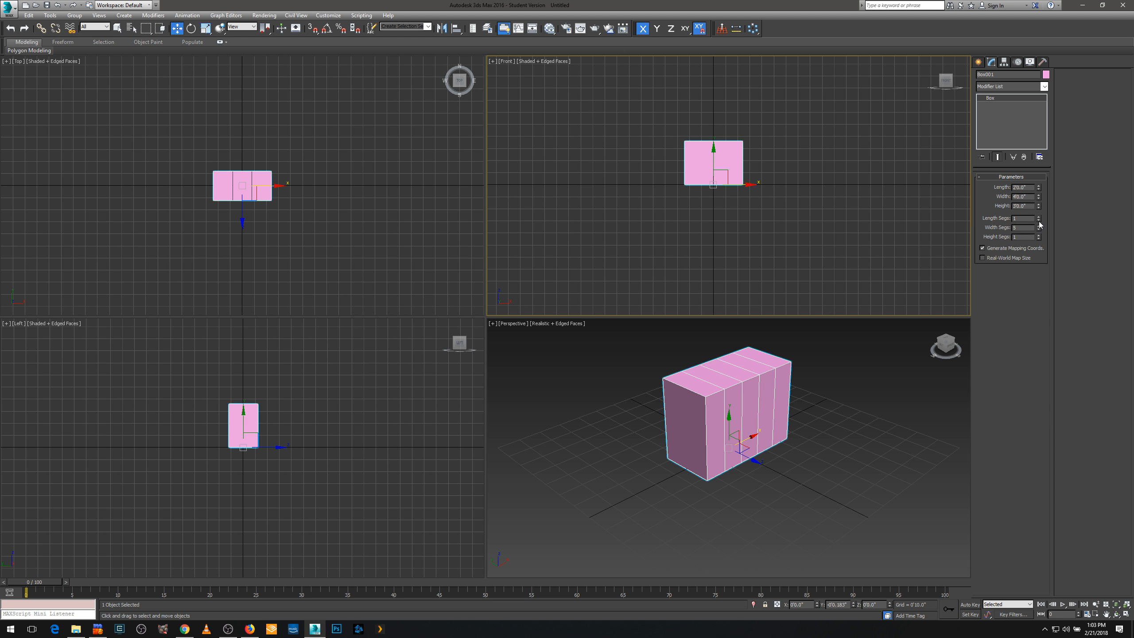
pyautogui.click(1039, 216)
pyautogui.click(1039, 216)
pyautogui.click(1039, 217)
pyautogui.click(1039, 234)
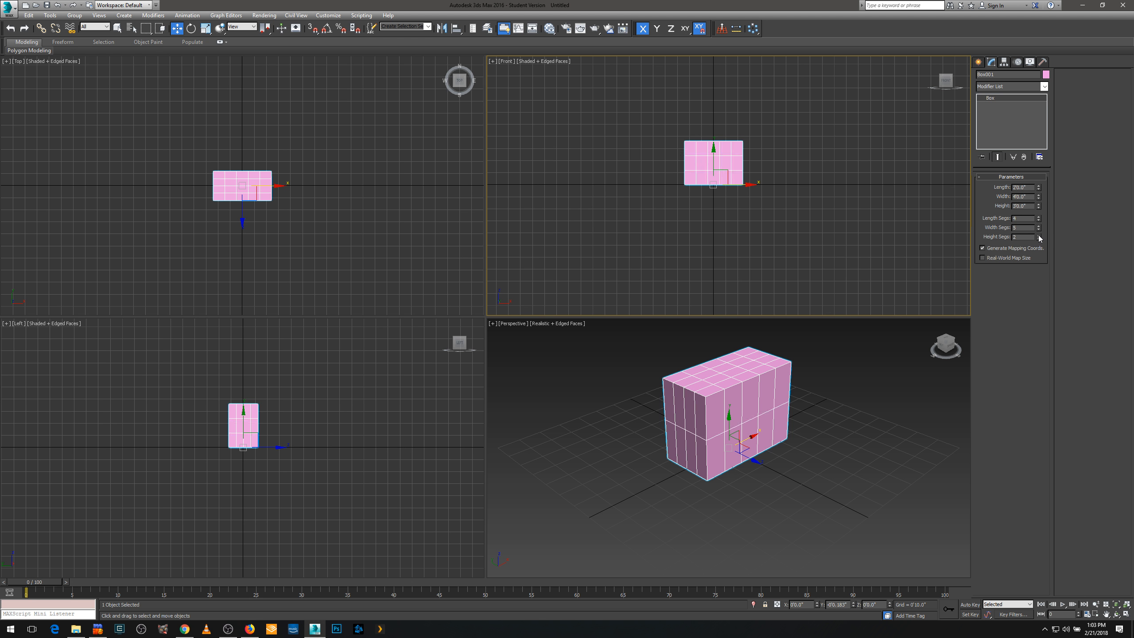
pyautogui.click(1039, 235)
pyautogui.click(1039, 235)
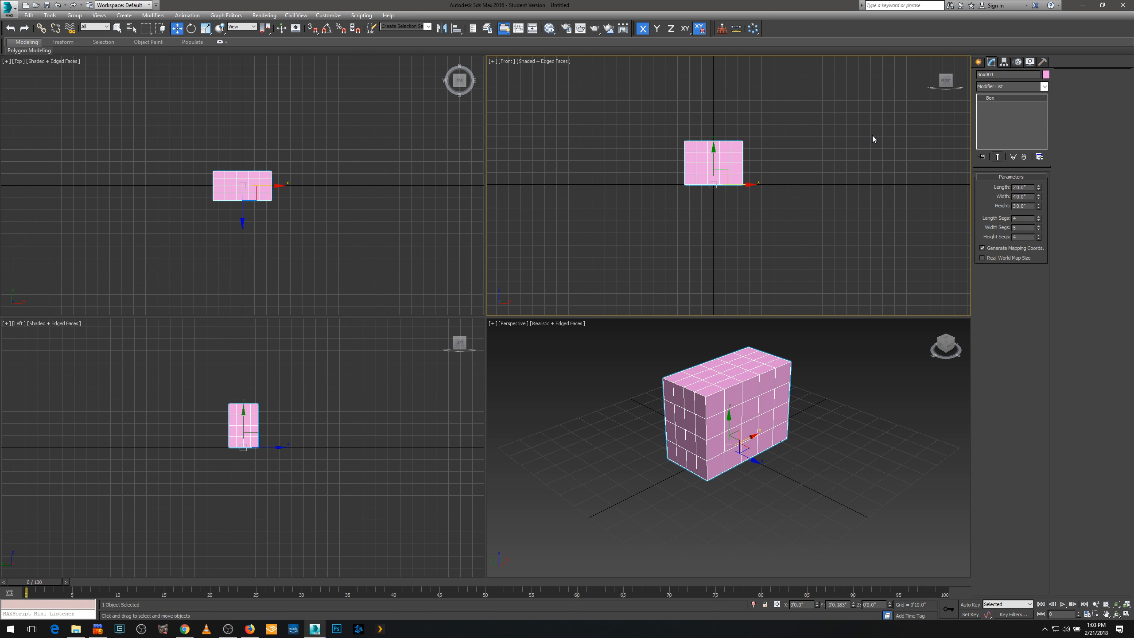
# Try to convert the box to an Editable Poly
pyautogui.rightClick(691, 164)
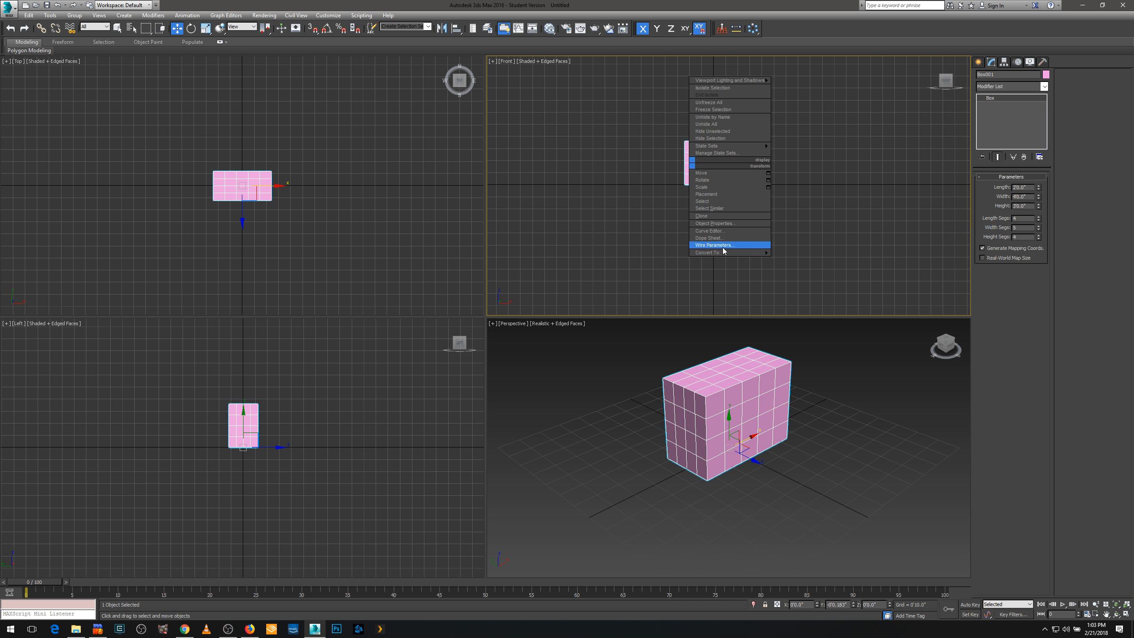
pyautogui.moveTo(726, 257)
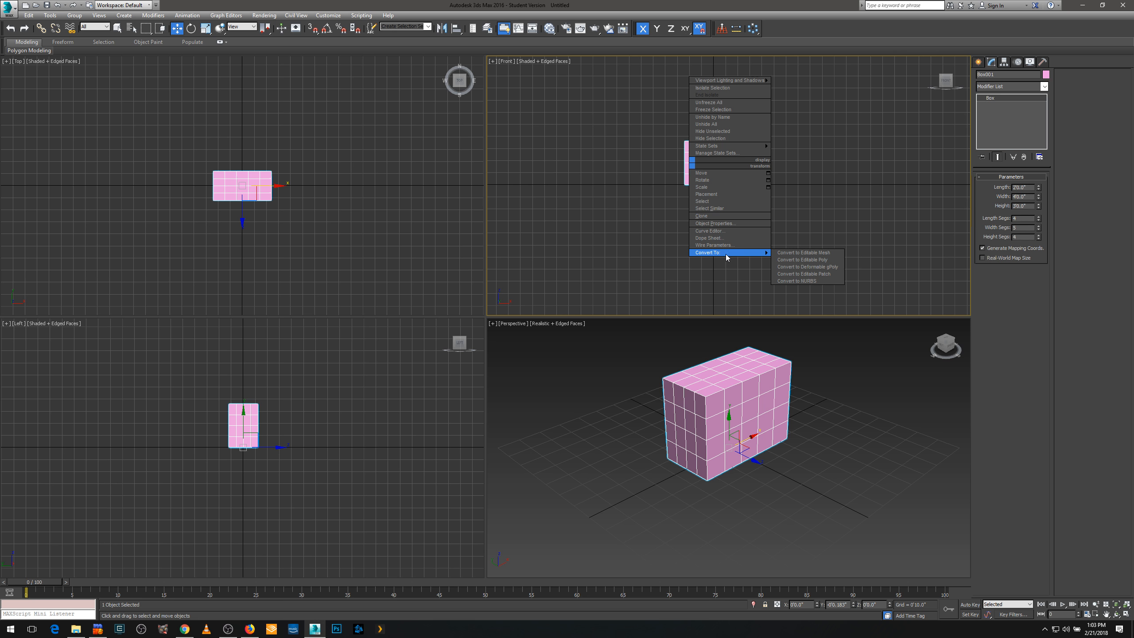
pyautogui.click(804, 260)
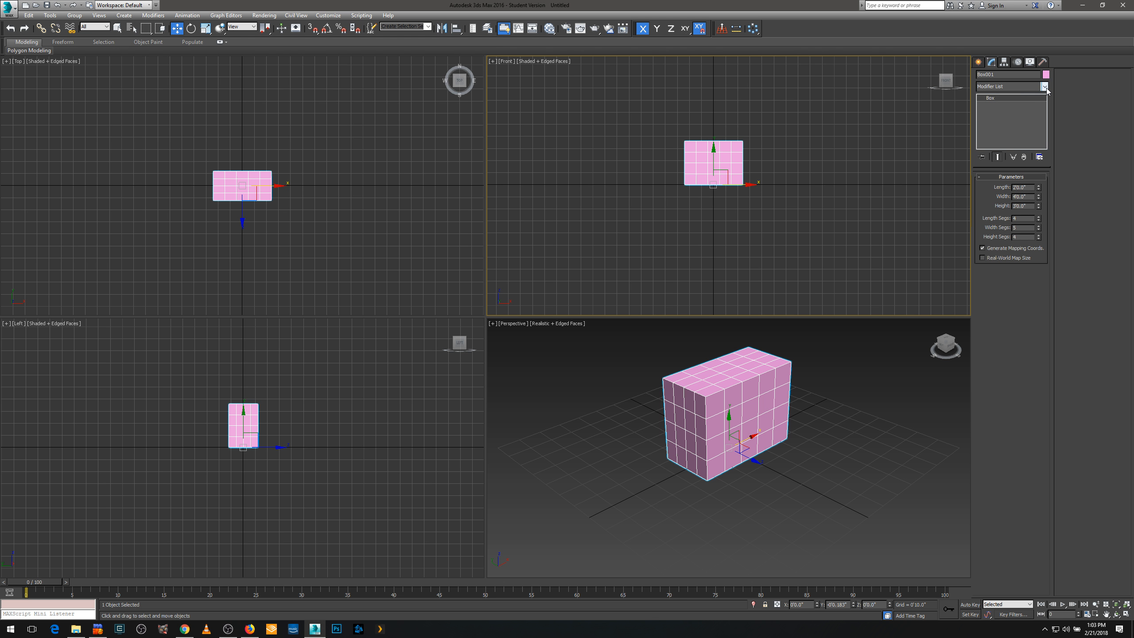
# Apply an Edit Poly modifier to the box
pyautogui.click(1044, 86)
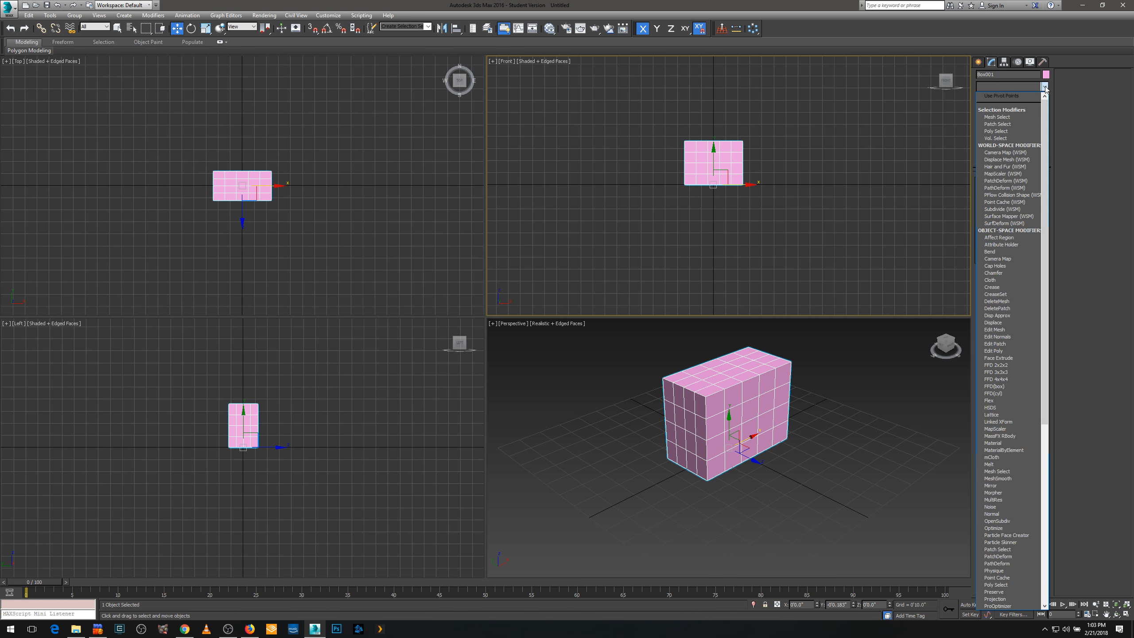
pyautogui.click(1045, 86)
pyautogui.click(1044, 87)
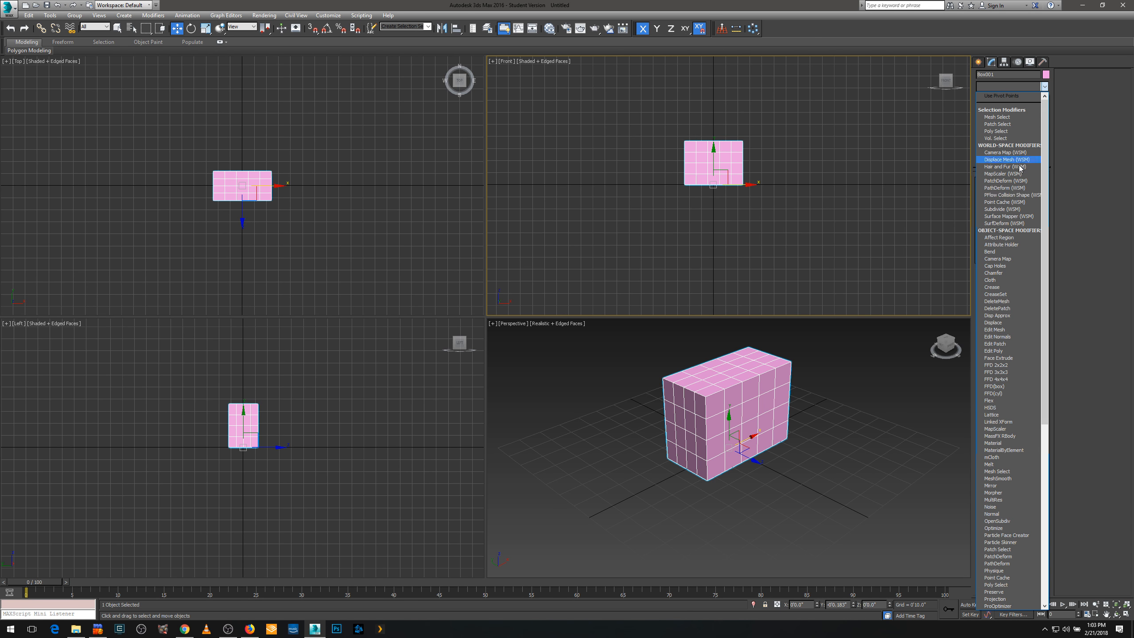
pyautogui.click(1010, 352)
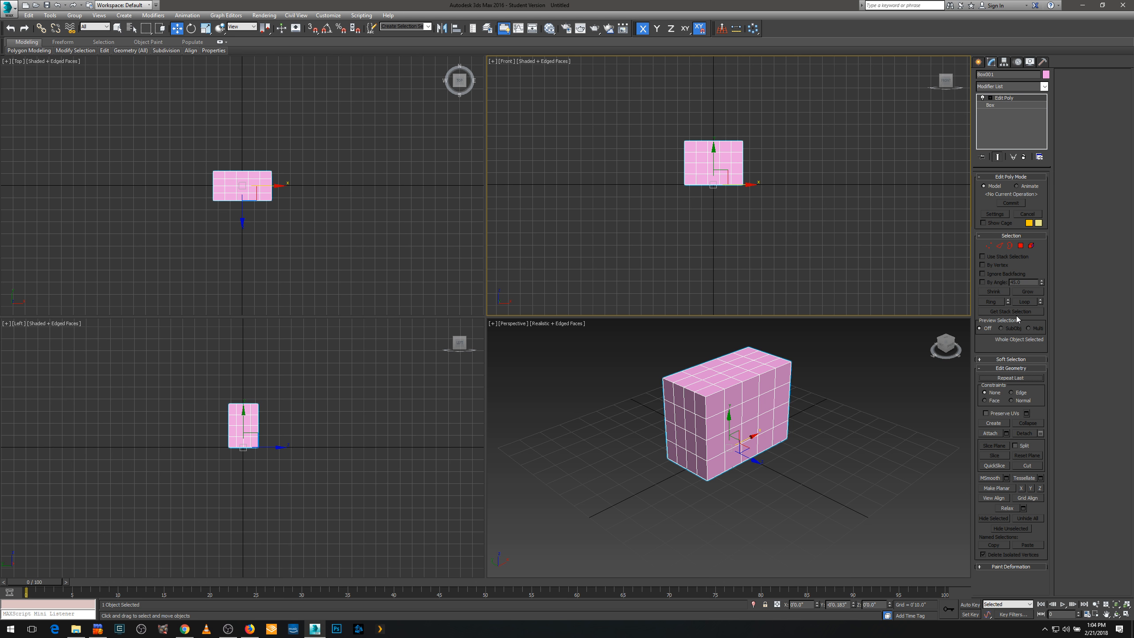
# Show the box's Hierarchy pivot options, then deselect the box and reselect it with a selection region in the Front viewport
pyautogui.click(1004, 63)
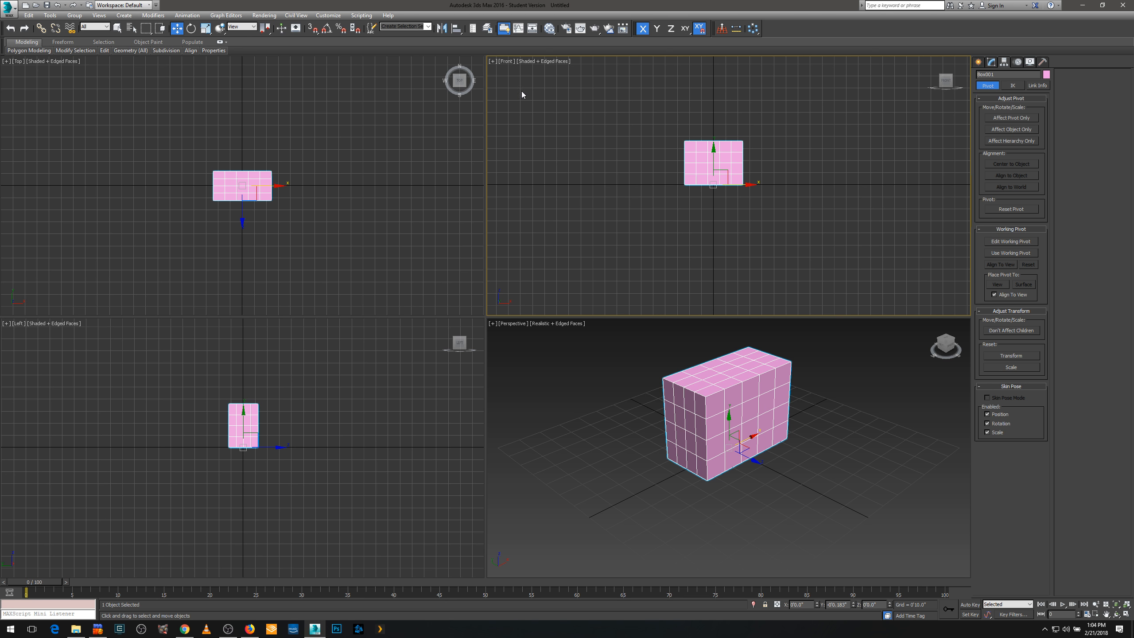
pyautogui.click(256, 129)
pyautogui.click(554, 139)
pyautogui.click(313, 380)
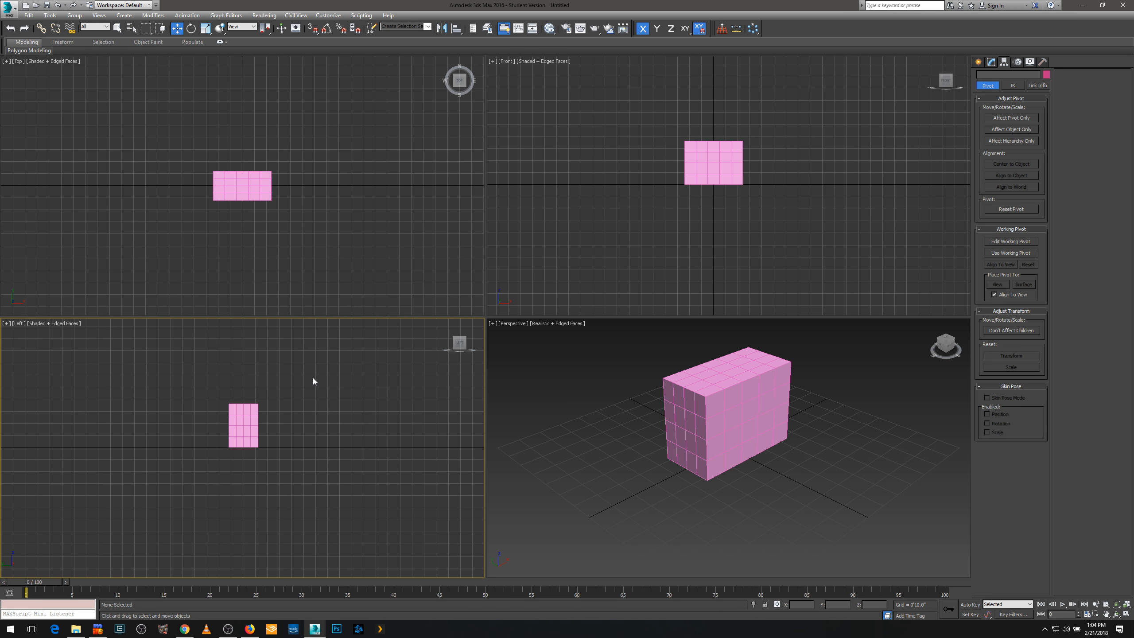
pyautogui.click(597, 384)
pyautogui.moveTo(786, 117); pyautogui.dragTo(696, 193)
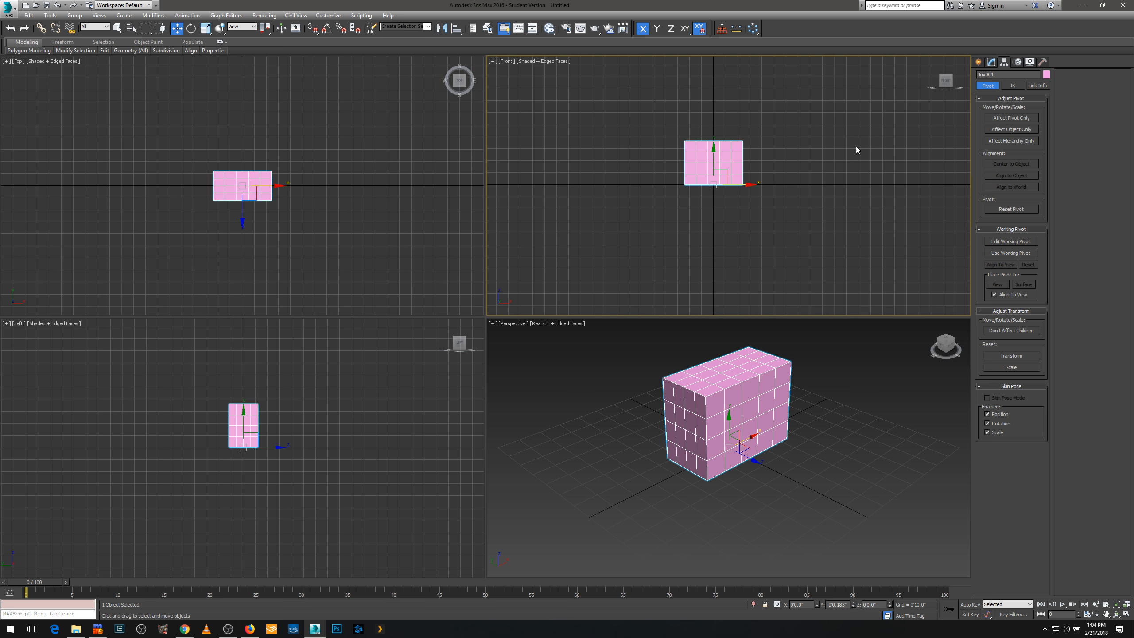
# Try moving the box up and to the right in the Front viewport and undo the move
pyautogui.moveTo(720, 178); pyautogui.dragTo(766, 169)
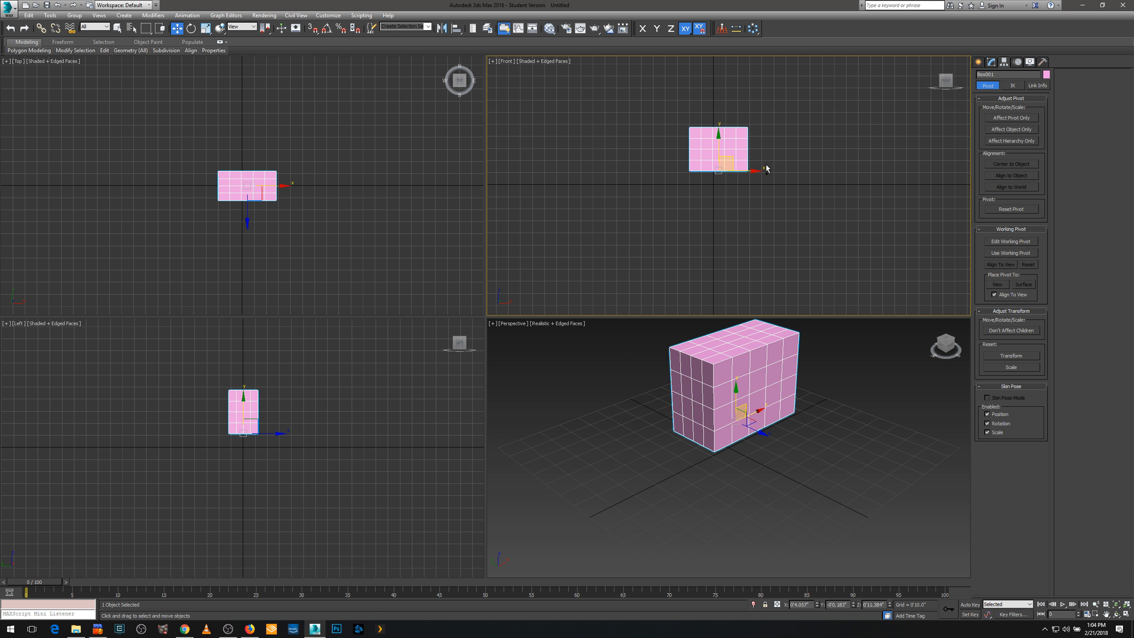
pyautogui.hotkey('ctrl', 'z')
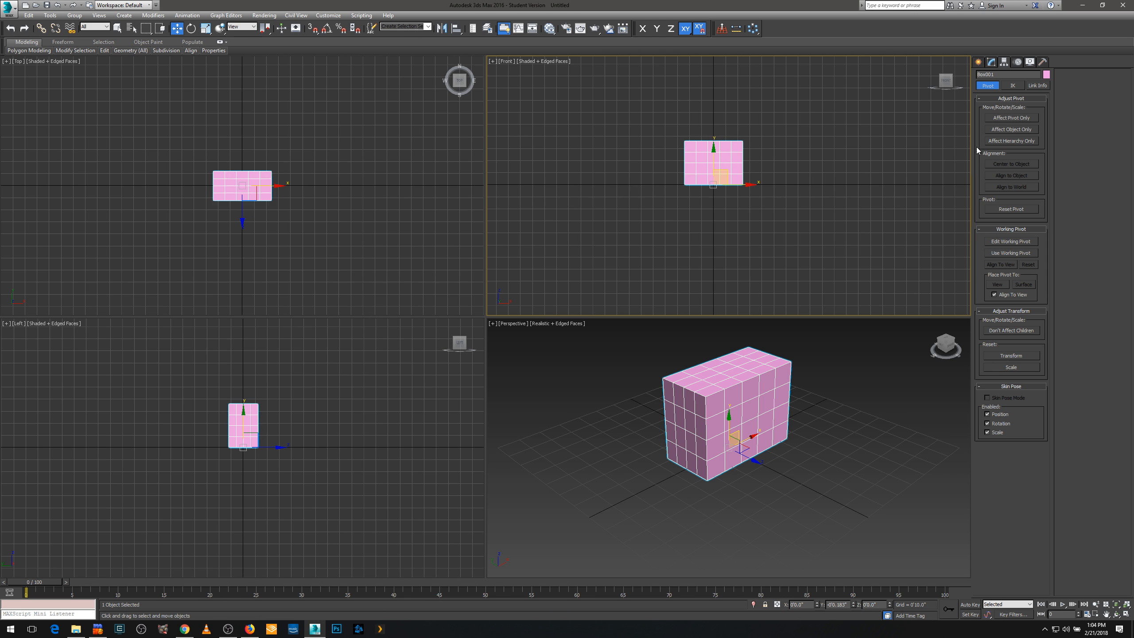
# Enable Affect Pivot Only and, with snapping on, move the pivot to the middle of the box's left edge in the Front viewport
pyautogui.click(1005, 119)
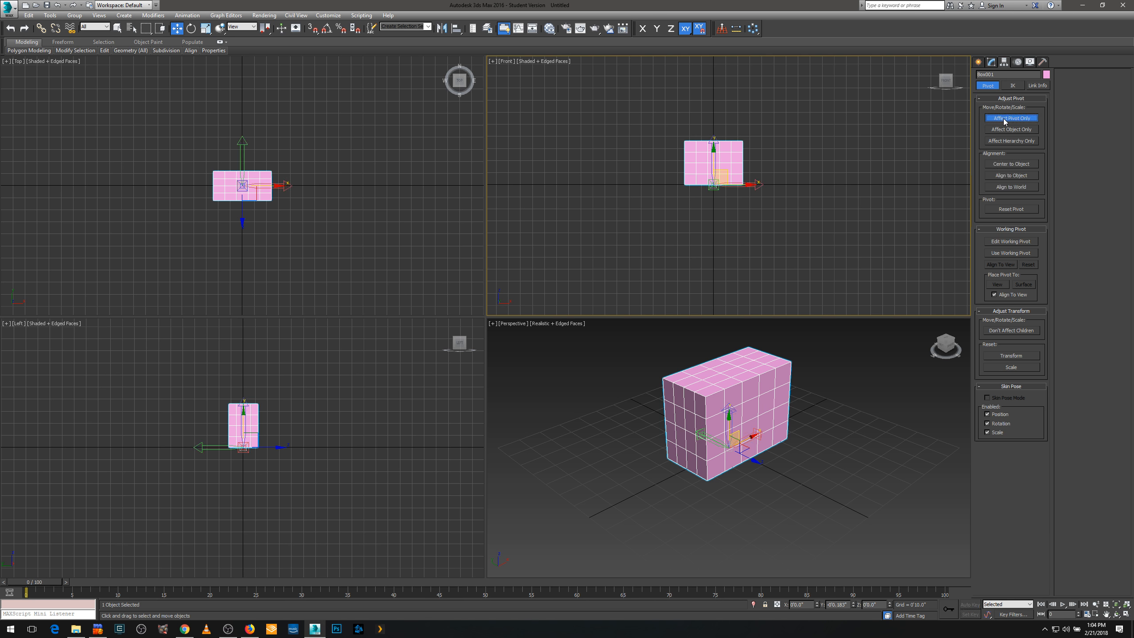
pyautogui.moveTo(727, 172)
pyautogui.mouseDown()
pyautogui.moveTo(813, 135)
pyautogui.moveTo(620, 109)
pyautogui.moveTo(705, 94)
pyautogui.moveTo(786, 172)
pyautogui.moveTo(692, 102)
pyautogui.moveTo(754, 149)
pyautogui.moveTo(699, 151)
pyautogui.moveTo(737, 168)
pyautogui.moveTo(724, 161)
pyautogui.mouseUp()
pyautogui.press('s')
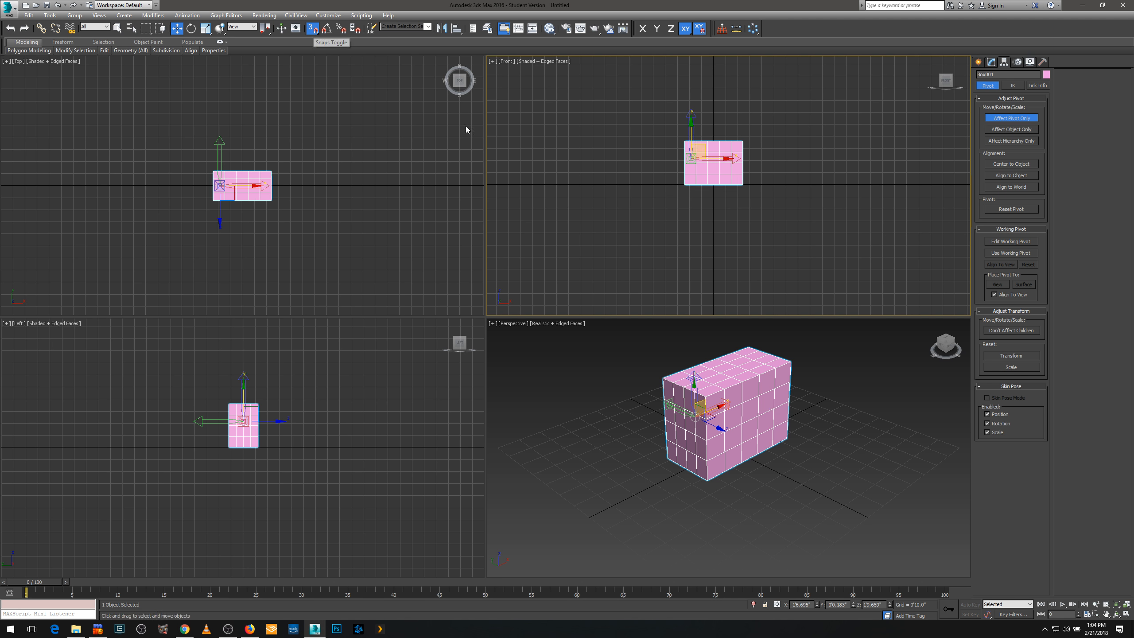
pyautogui.moveTo(722, 161); pyautogui.dragTo(684, 158)
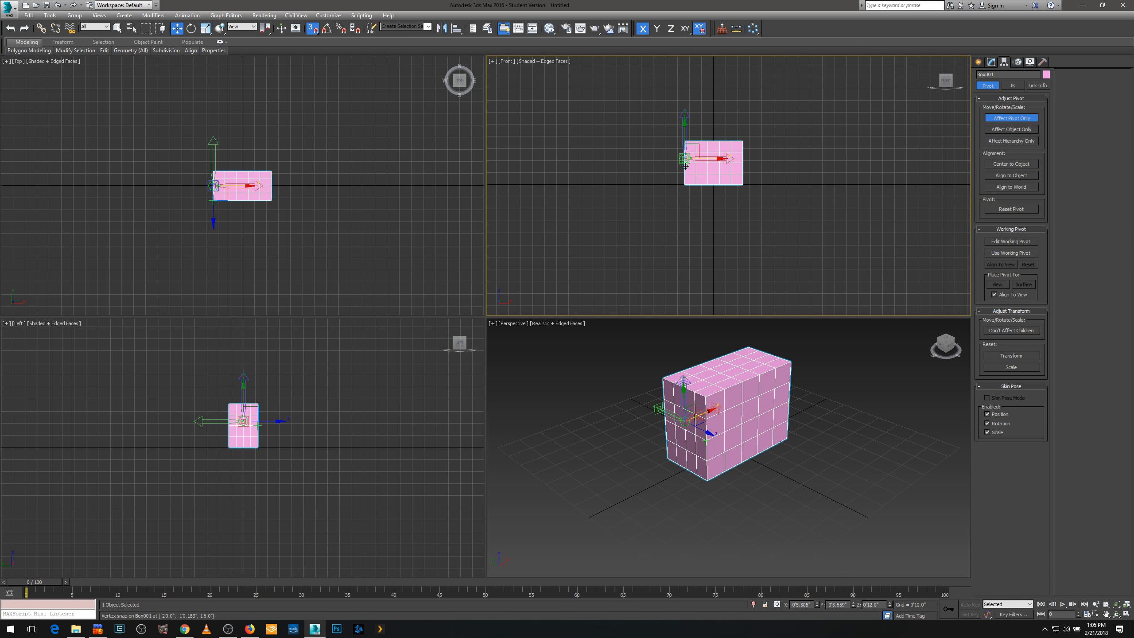
pyautogui.click(764, 155)
pyautogui.click(708, 163)
pyautogui.moveTo(685, 134); pyautogui.dragTo(689, 161)
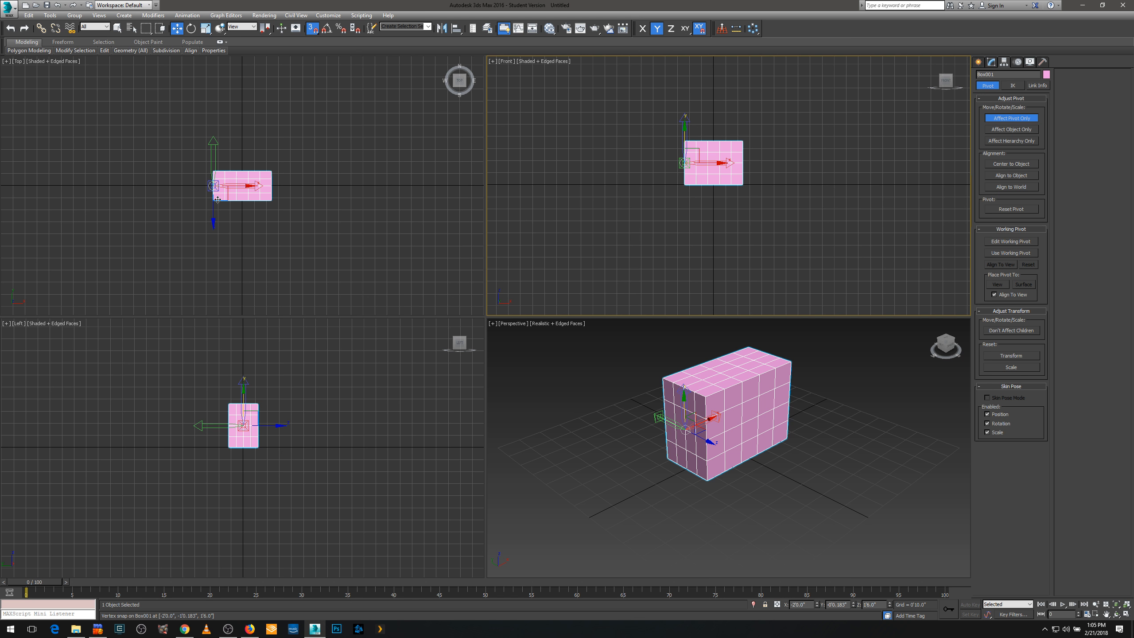
# Snap the pivot to the box's upper-left corner in the Top viewport and turn off Affect Pivot Only
pyautogui.rightClick(219, 169)
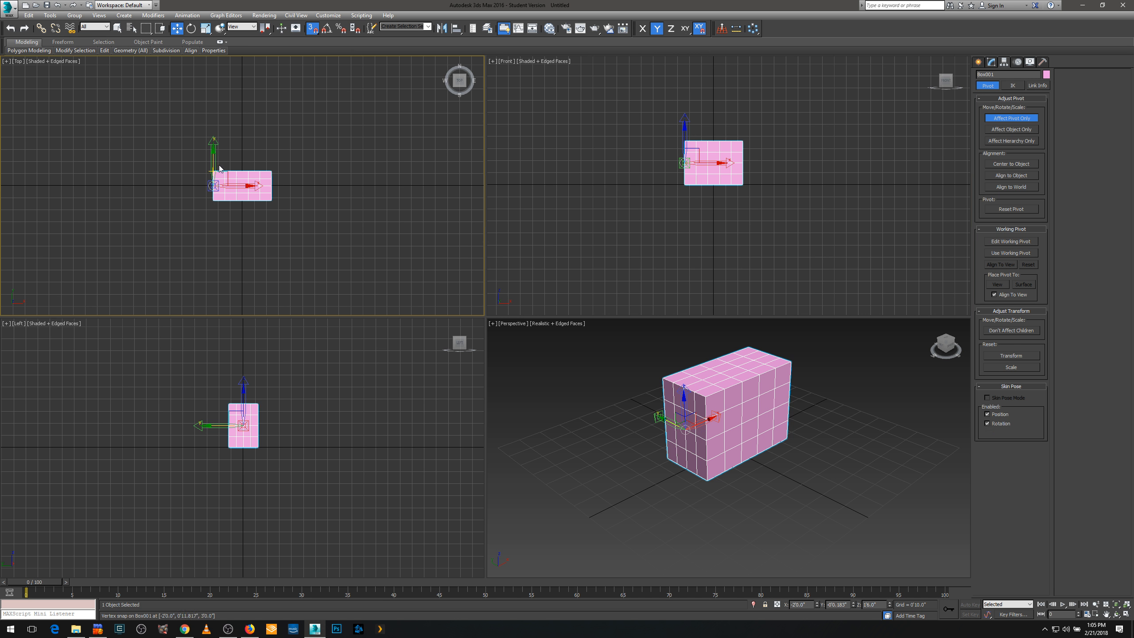
pyautogui.moveTo(215, 156); pyautogui.dragTo(213, 170)
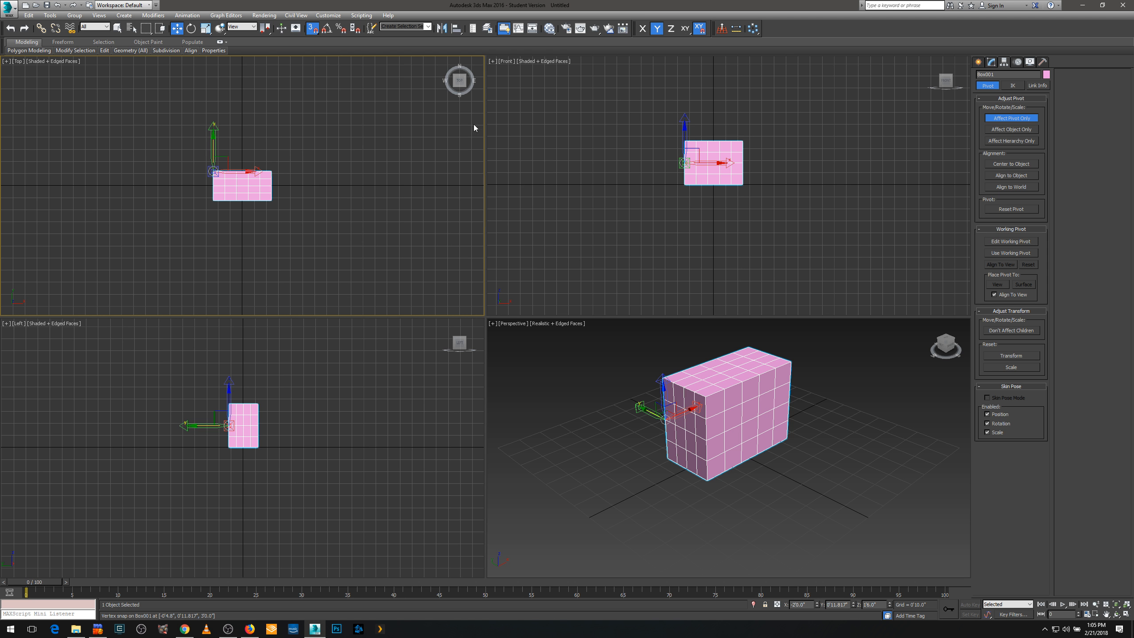
pyautogui.click(1001, 119)
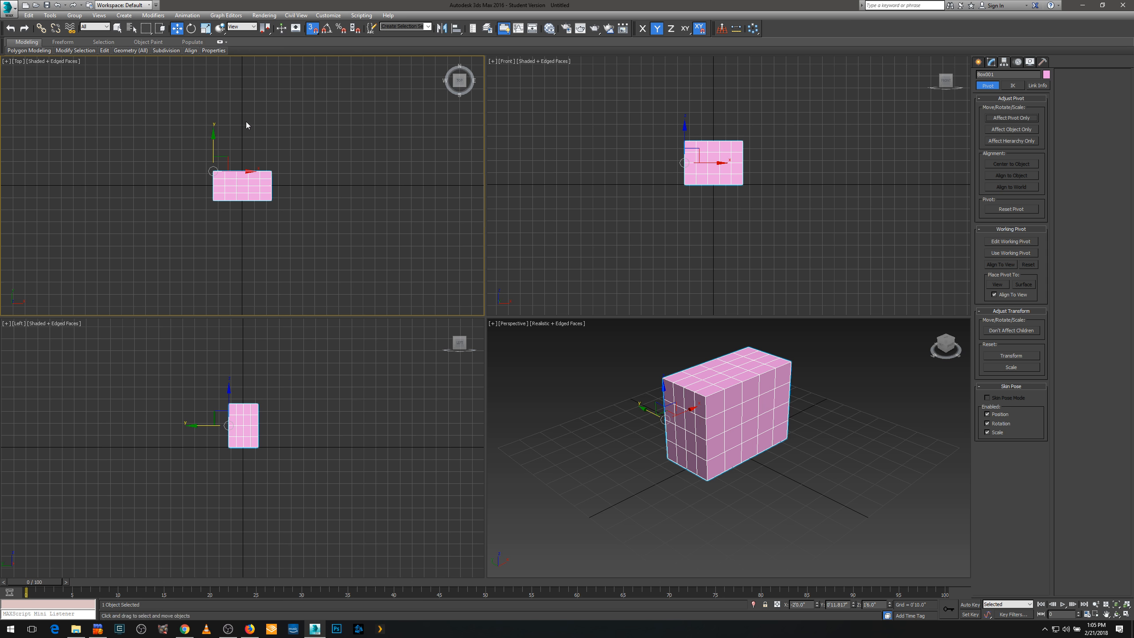
# Try rotating the box about its corner pivot in the Top viewport and turn on angle snap
pyautogui.press('e')
pyautogui.moveTo(233, 143); pyautogui.dragTo(266, 75)
pyautogui.press('a')
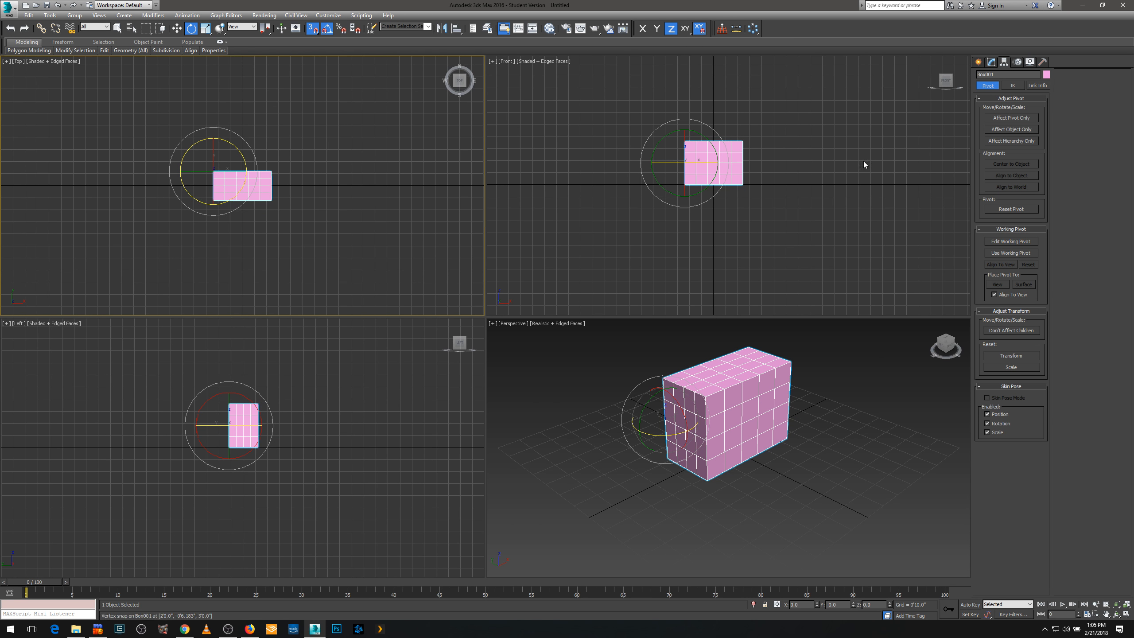
# Enable Affect Pivot Only and center the pivot to the box
pyautogui.click(1002, 119)
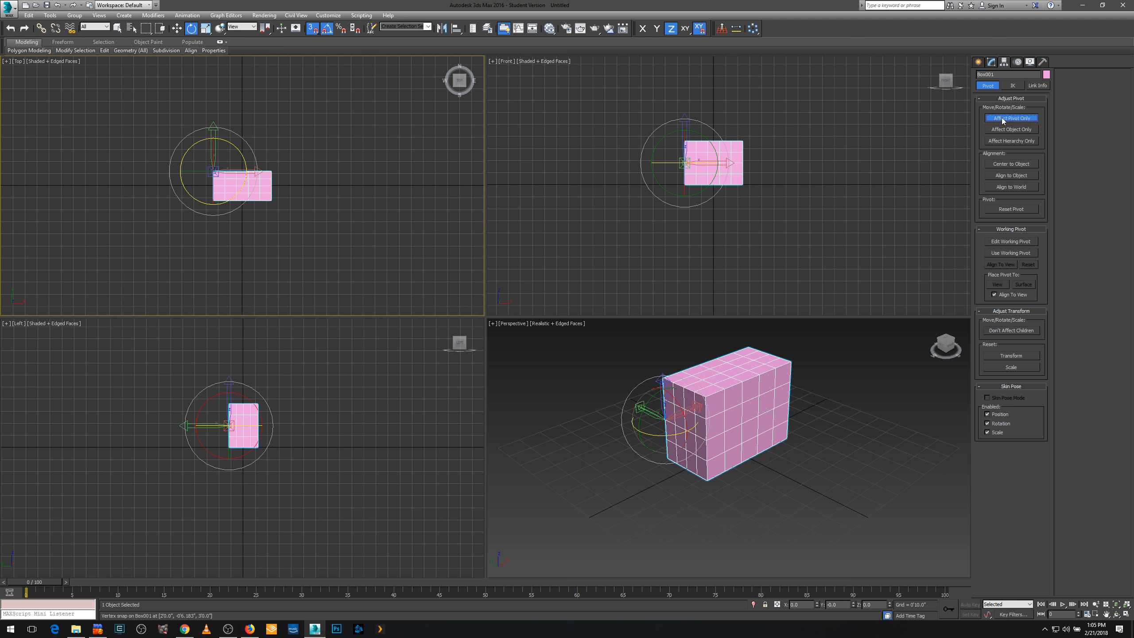
pyautogui.click(1008, 164)
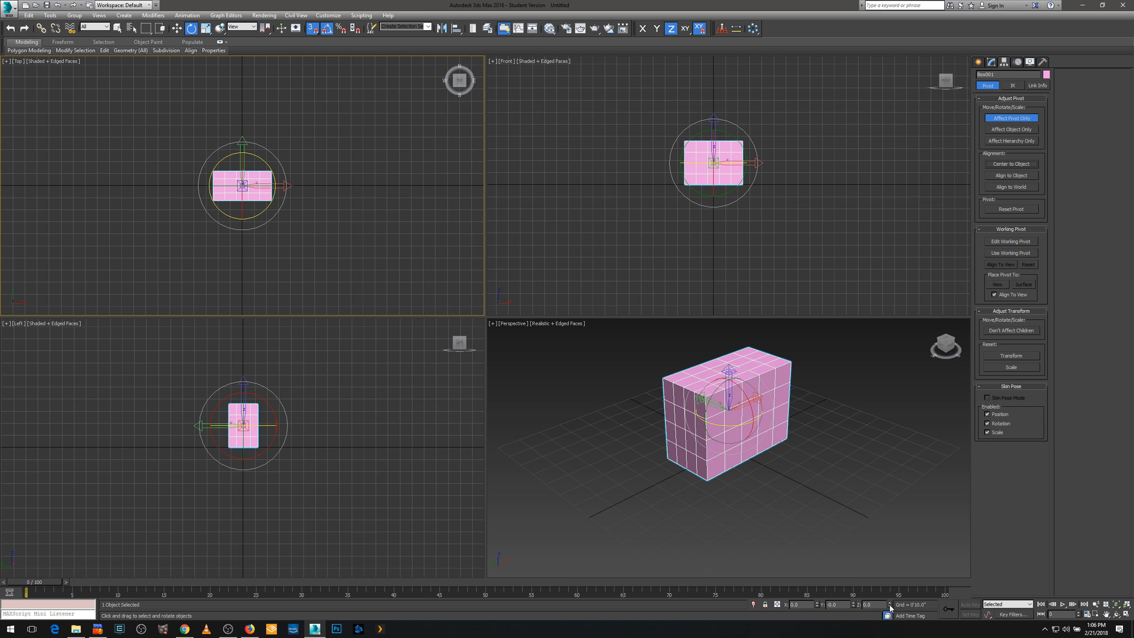
# Try rotating the centred pivot in the Front viewport and undo the rotation
pyautogui.click(711, 136)
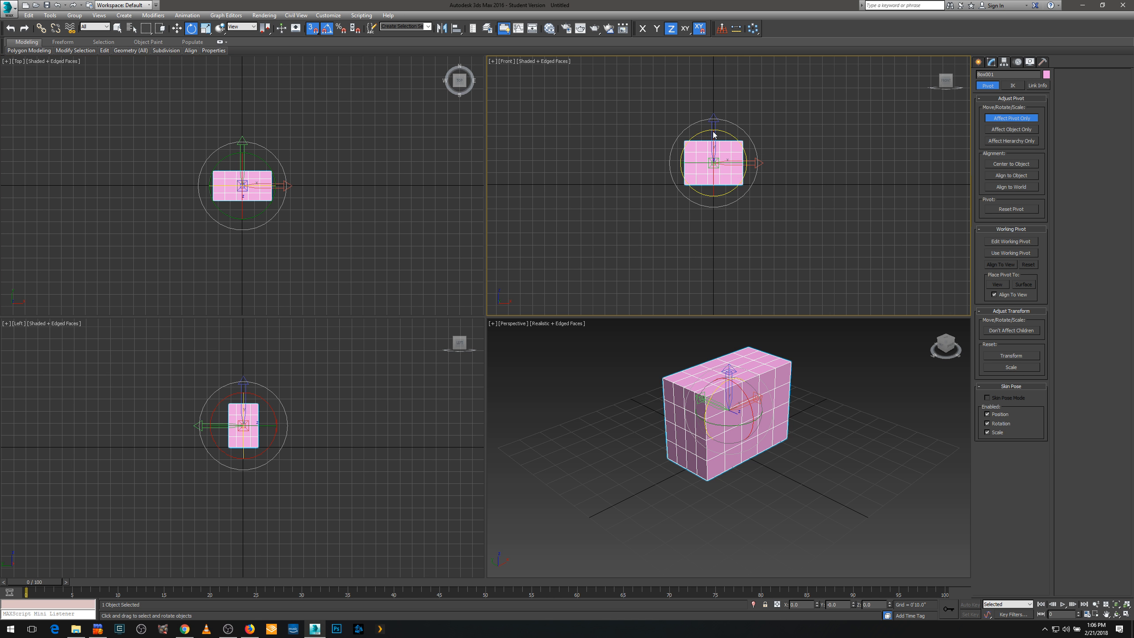
pyautogui.moveTo(711, 135); pyautogui.dragTo(734, 119)
pyautogui.hotkey('ctrl', 'z')
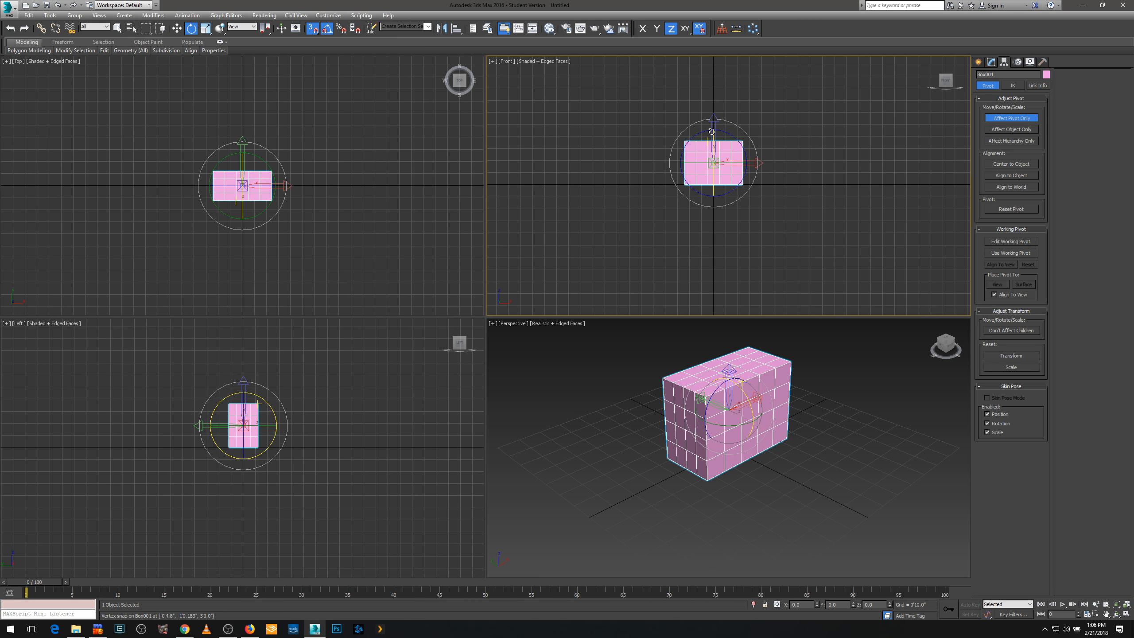
# Switch to the Move tool and move the pivot straight up above the box in the Front viewport
pyautogui.press('w')
pyautogui.moveTo(713, 130); pyautogui.dragTo(714, 119)
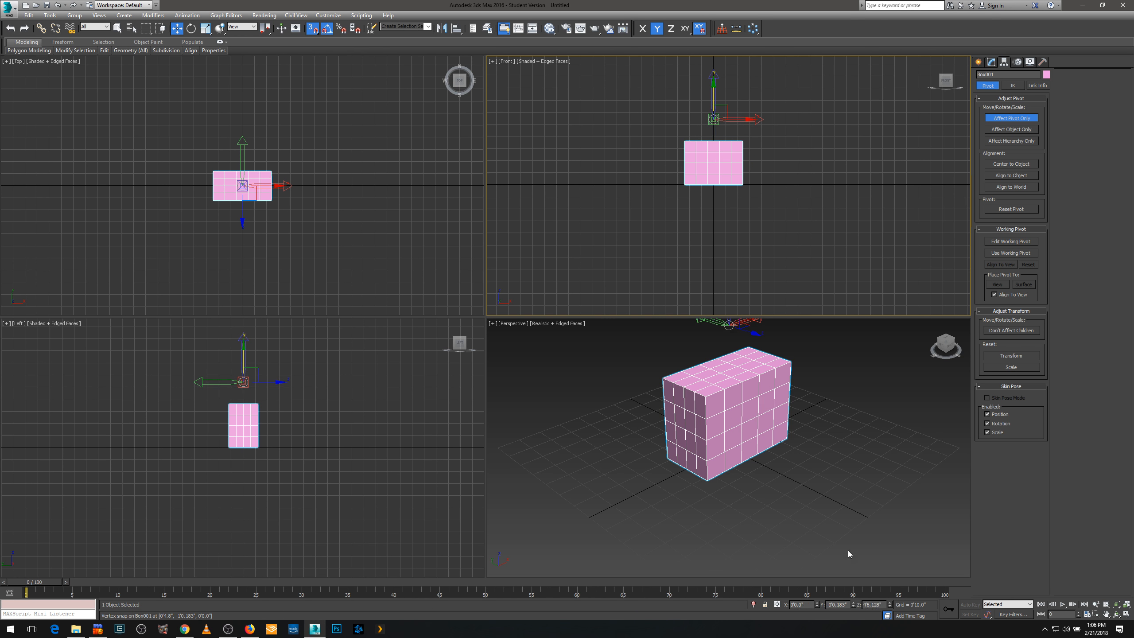
# Reset the pivot's Z position to 0 at the box's base and turn off Affect Pivot Only
pyautogui.rightClick(889, 606)
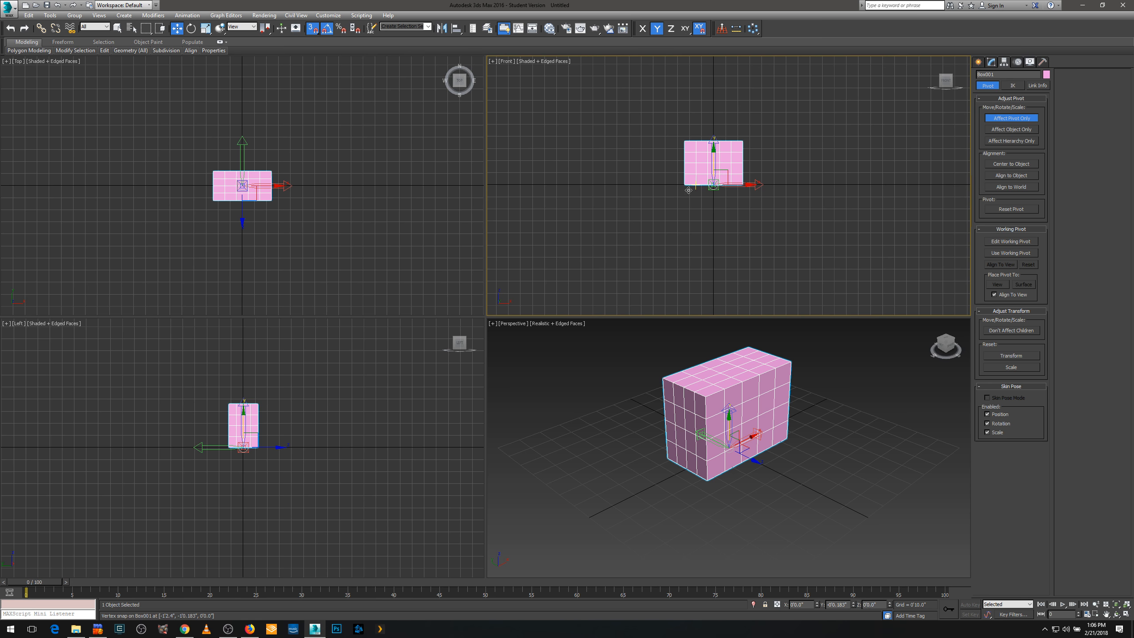
pyautogui.click(1021, 118)
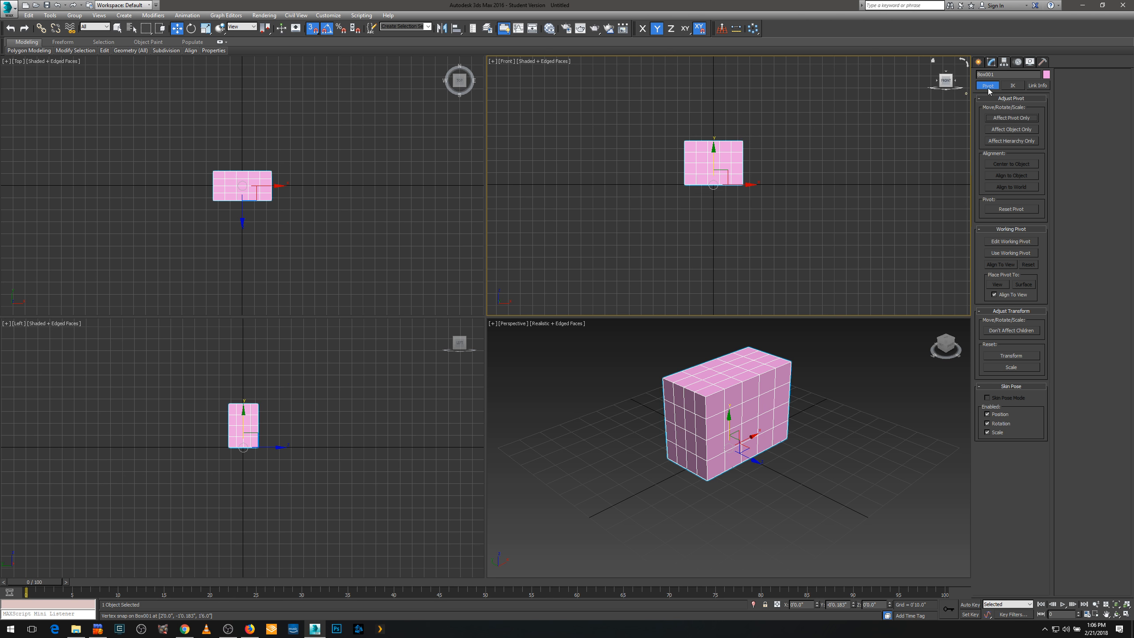
# Hide the Geometry category in the display settings, show it again and reselect the box
pyautogui.click(991, 65)
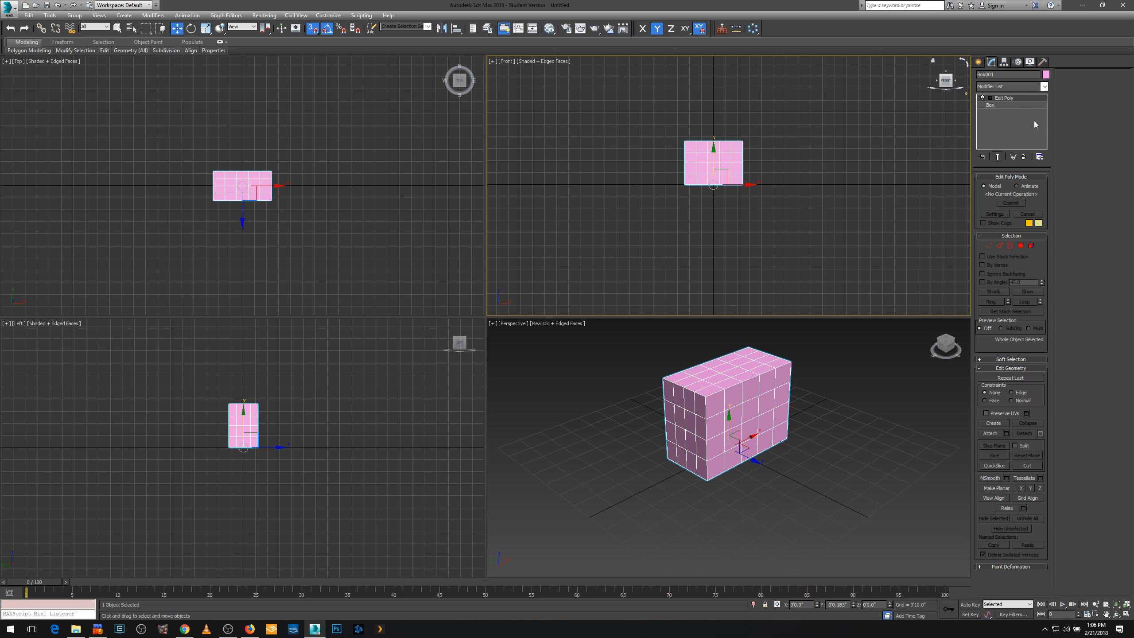
pyautogui.click(1004, 64)
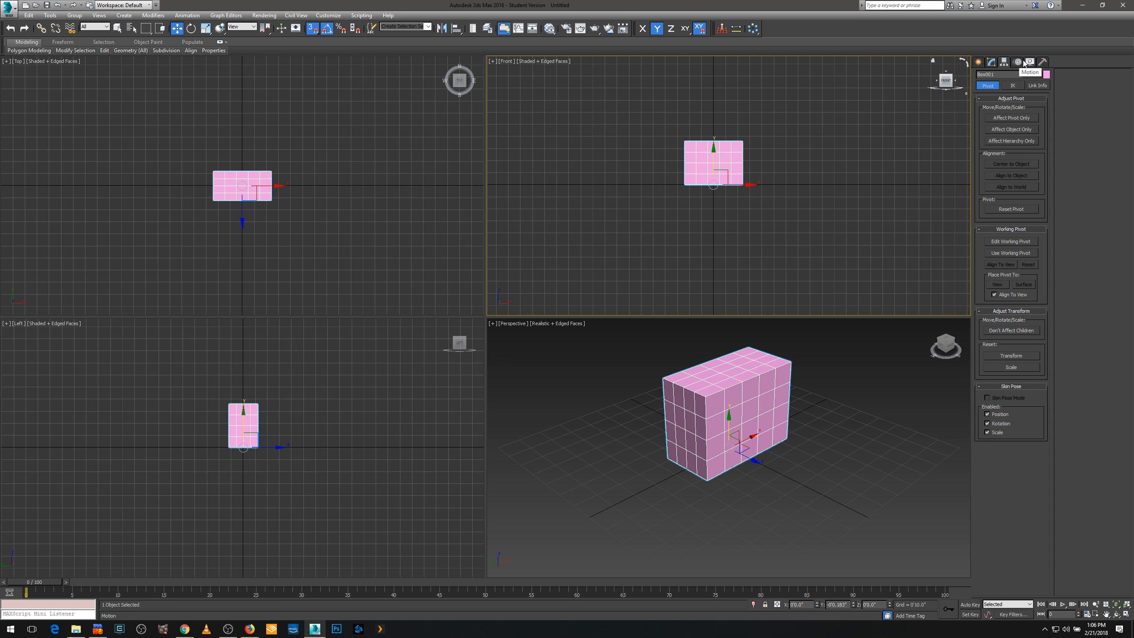
pyautogui.click(1028, 63)
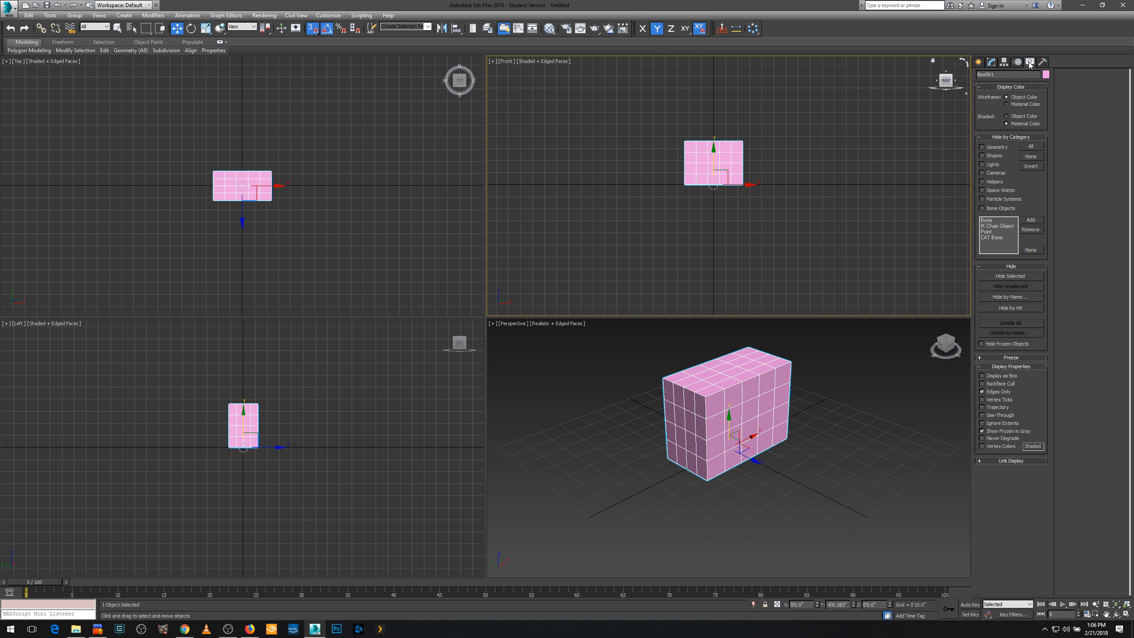
pyautogui.click(982, 147)
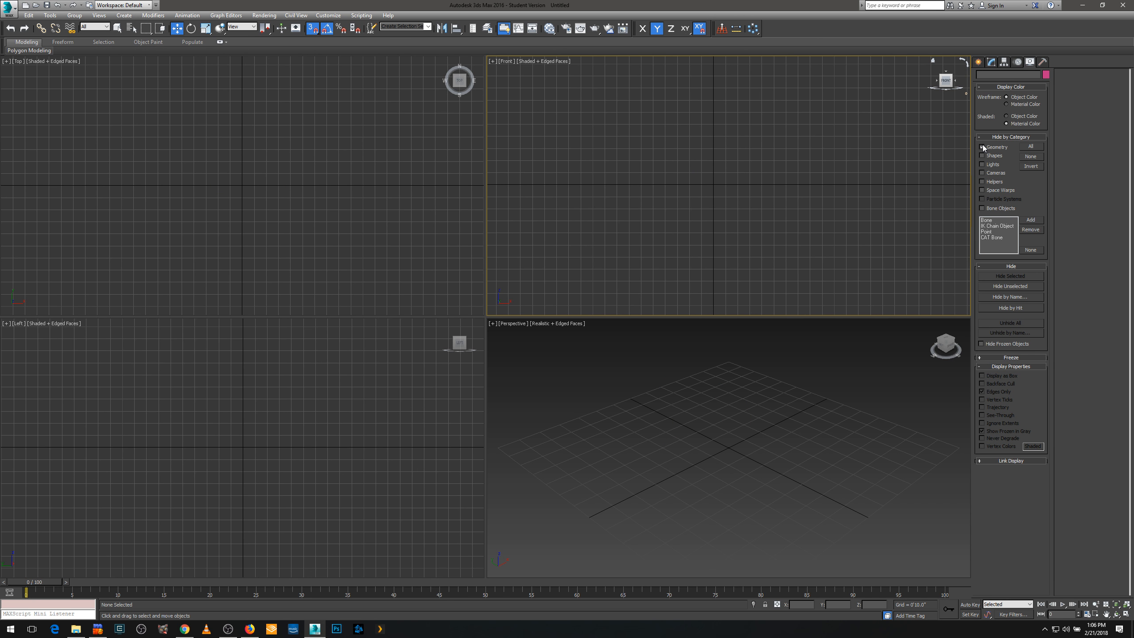
pyautogui.click(982, 147)
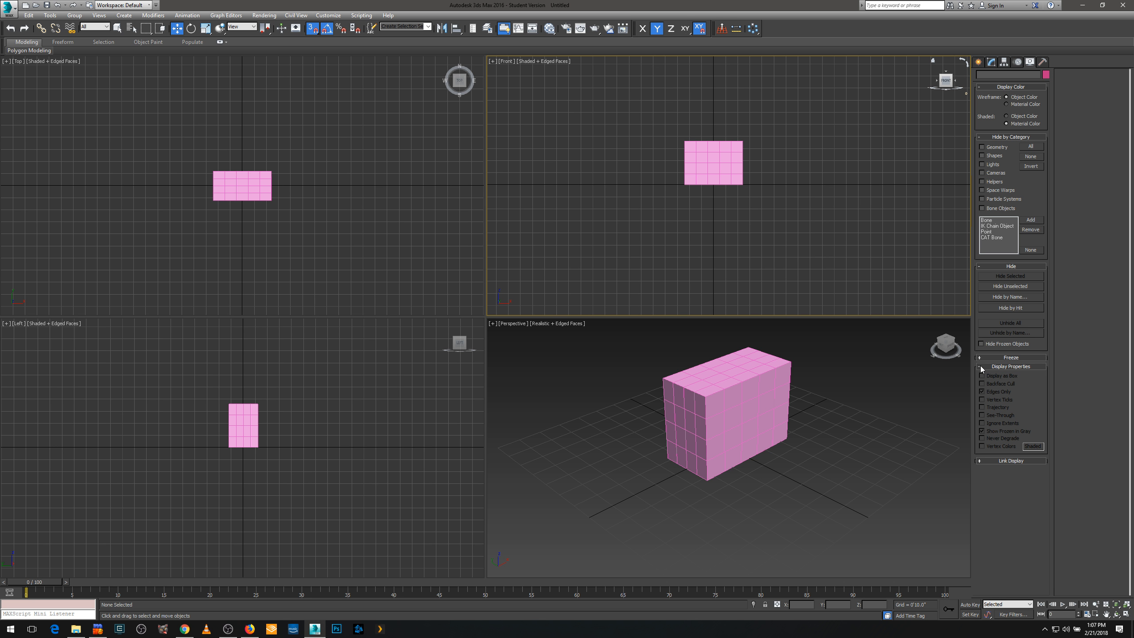
pyautogui.click(711, 175)
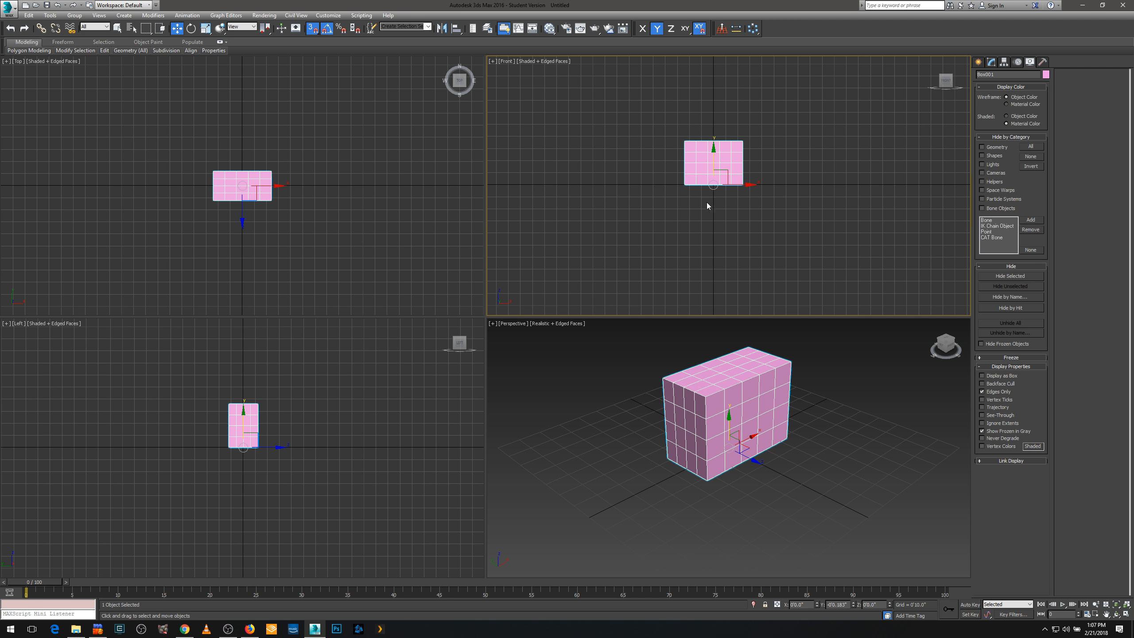
# Try switching the box's Edges Only and See-Through display properties, restoring each one
pyautogui.click(981, 391)
pyautogui.click(983, 392)
pyautogui.click(982, 415)
pyautogui.click(982, 416)
# Freeze the box from the Perspective viewport
pyautogui.rightClick(761, 400)
pyautogui.rightClick(761, 385)
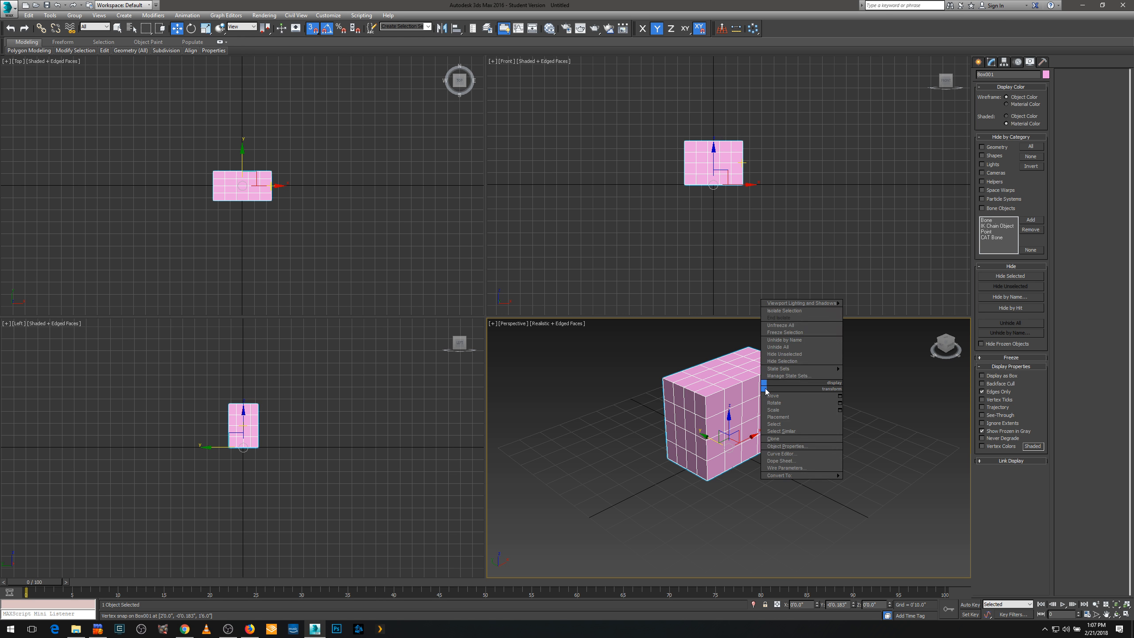
pyautogui.click(792, 333)
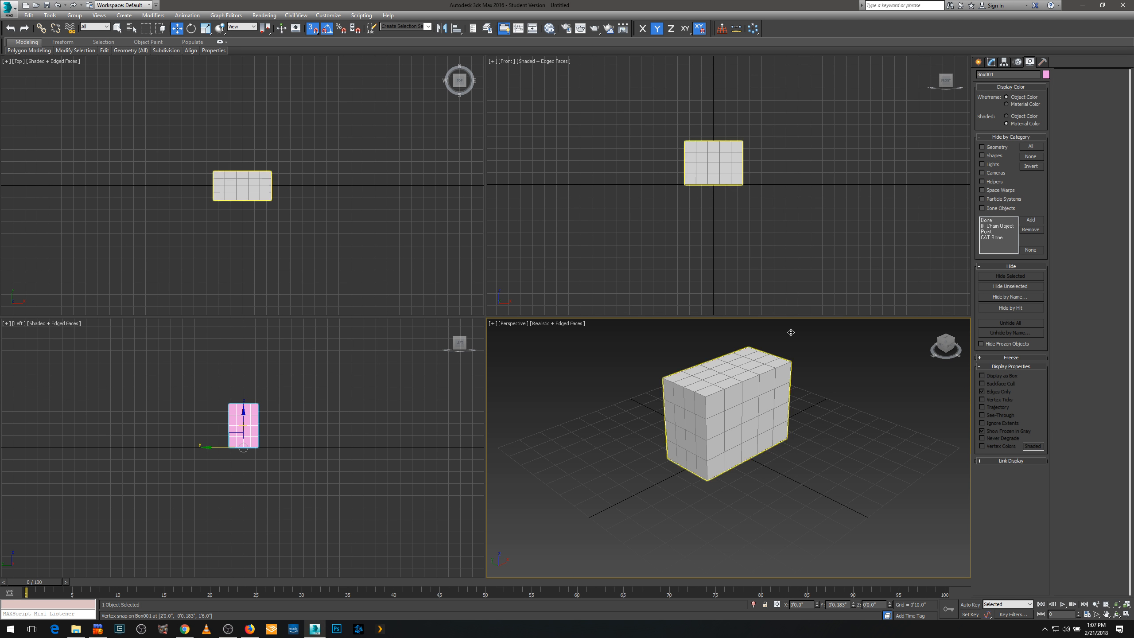
# Try selecting the frozen box in the different viewports
pyautogui.rightClick(746, 406)
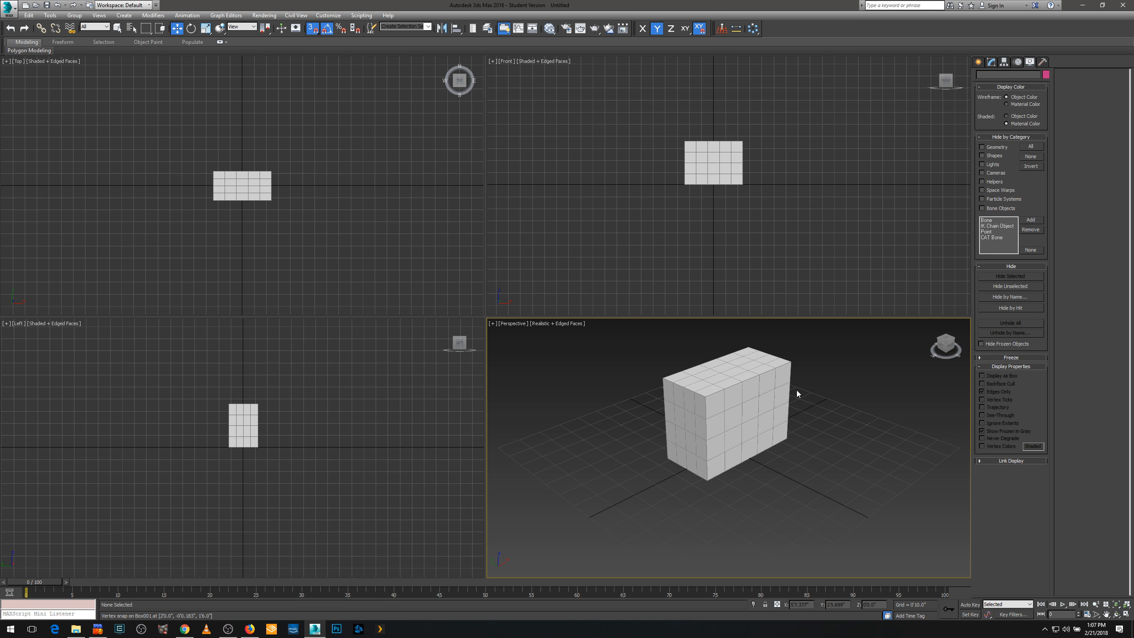
pyautogui.click(762, 121)
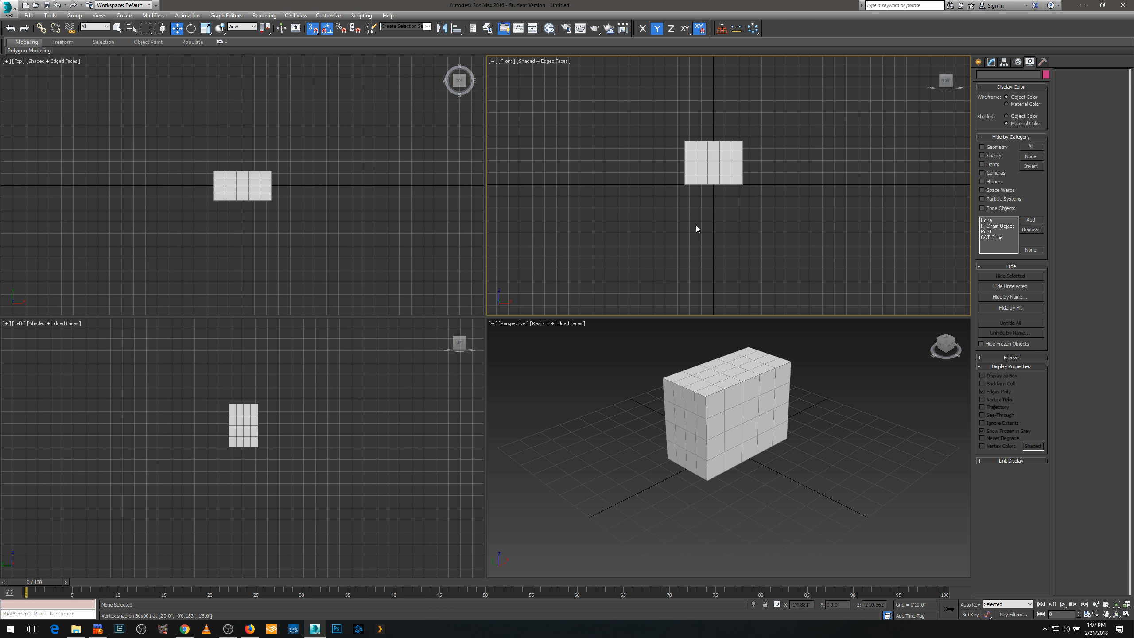
pyautogui.click(390, 164)
pyautogui.moveTo(308, 384); pyautogui.dragTo(187, 465)
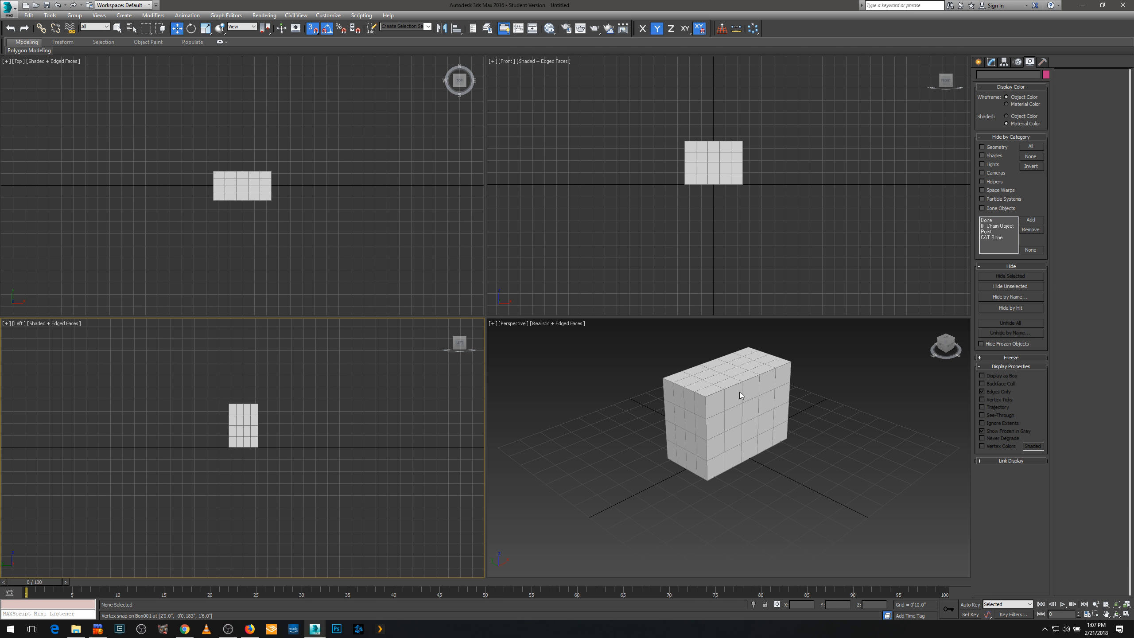
pyautogui.moveTo(787, 359); pyautogui.dragTo(645, 467)
# Unfreeze all objects and select the box in the Front viewport
pyautogui.click(715, 166)
pyautogui.rightClick(715, 165)
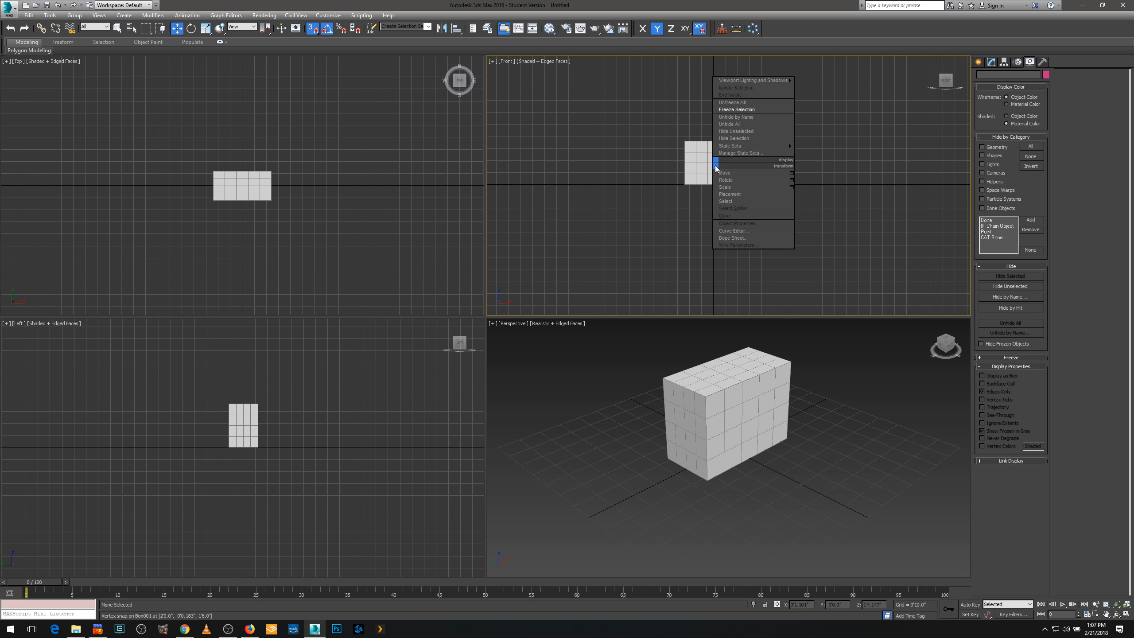
pyautogui.click(743, 103)
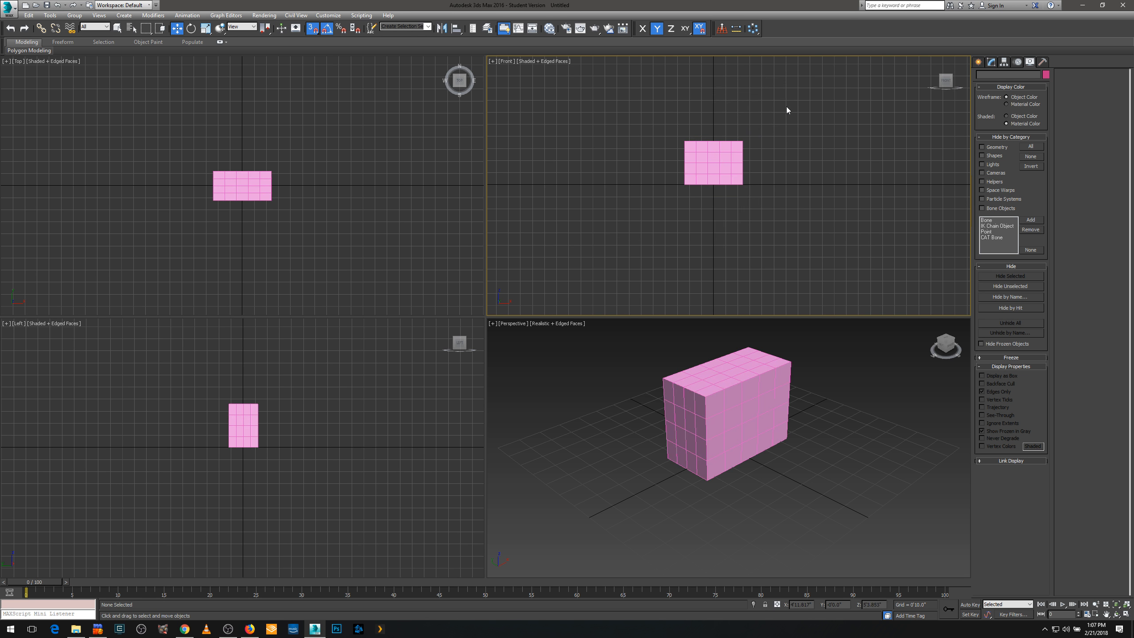
pyautogui.moveTo(784, 113); pyautogui.dragTo(638, 245)
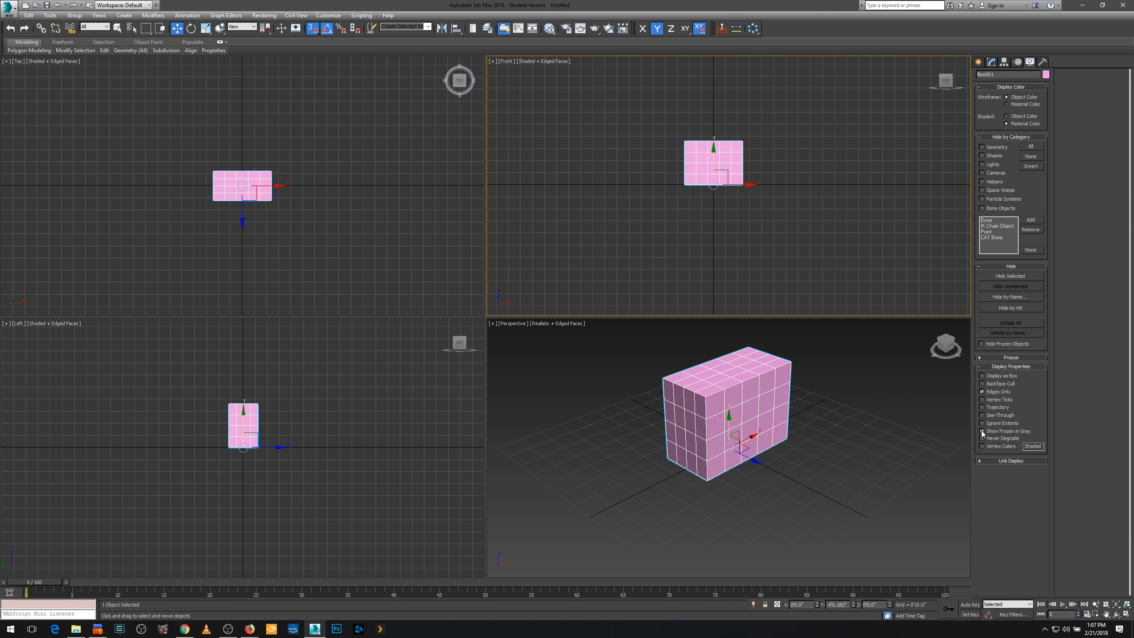
# Freeze the box with Show Frozen in Gray turned off and try selecting it in the Top, Left and Perspective viewports
pyautogui.rightClick(728, 223)
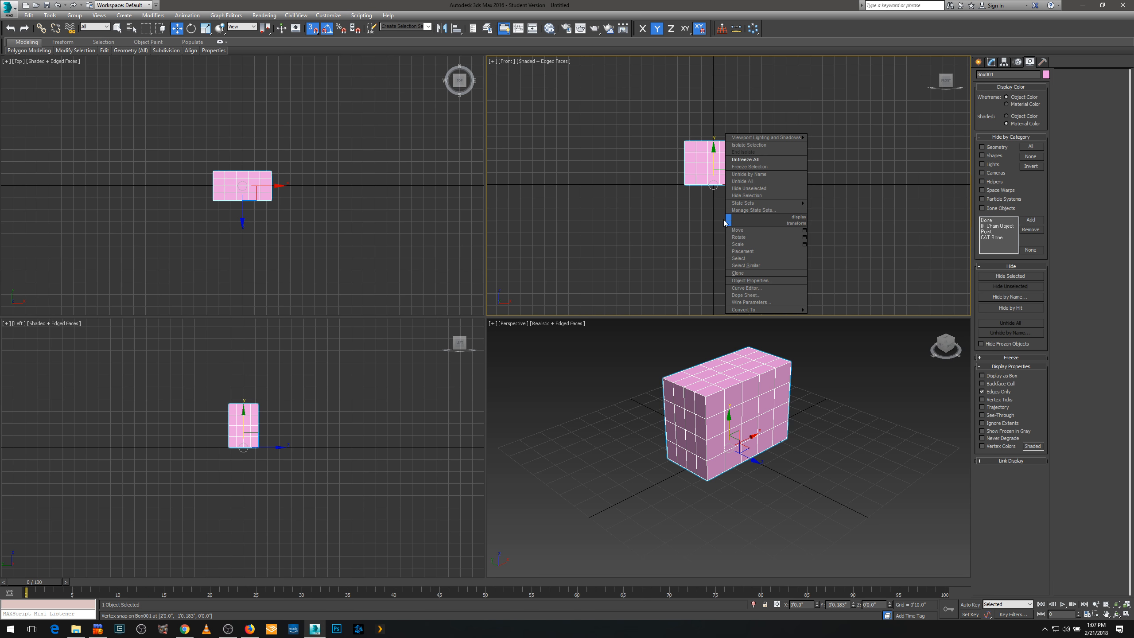
pyautogui.click(740, 168)
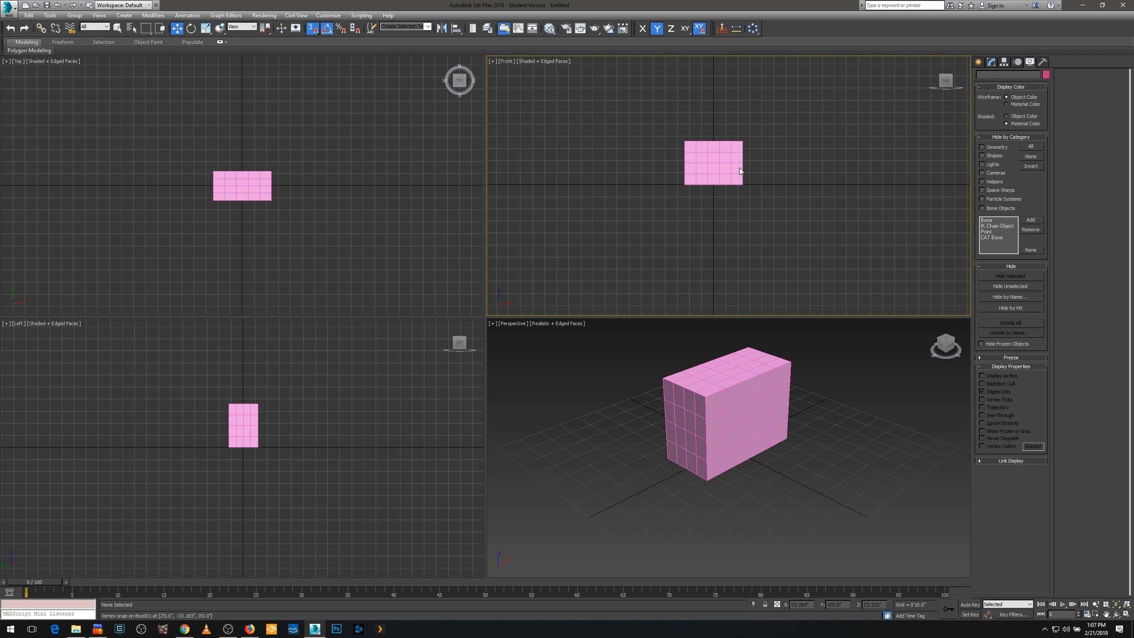
pyautogui.click(814, 337)
pyautogui.moveTo(324, 131); pyautogui.dragTo(255, 282)
pyautogui.moveTo(288, 383); pyautogui.dragTo(232, 451)
pyautogui.moveTo(818, 352); pyautogui.dragTo(609, 515)
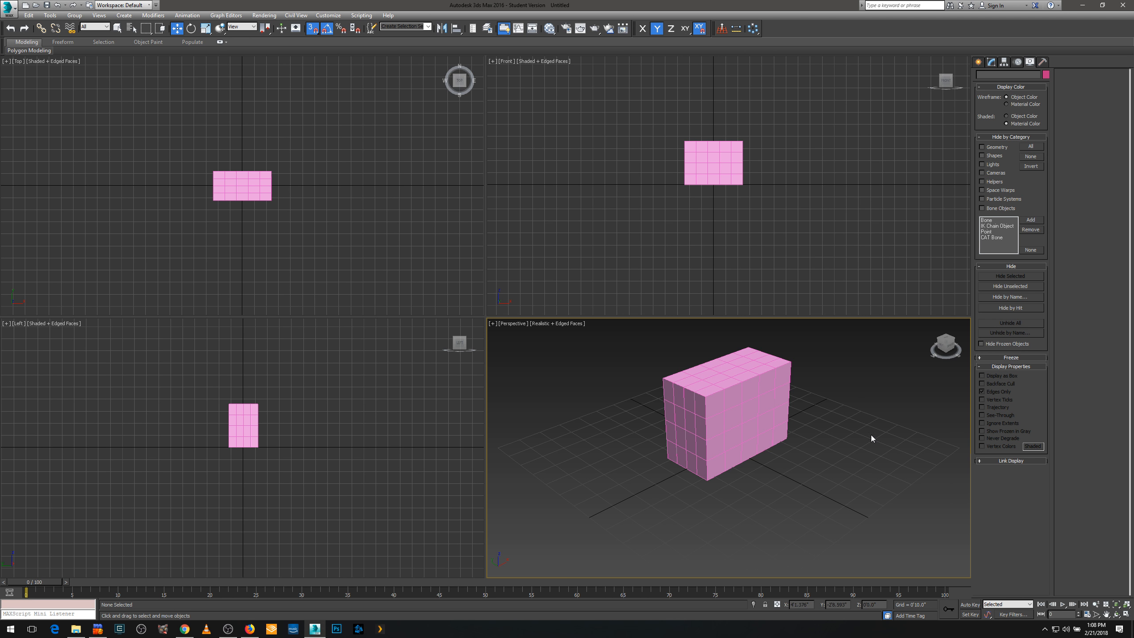
# Unfreeze all objects, reselect the box in the Perspective viewport and turn Show Frozen in Gray back on
pyautogui.click(735, 212)
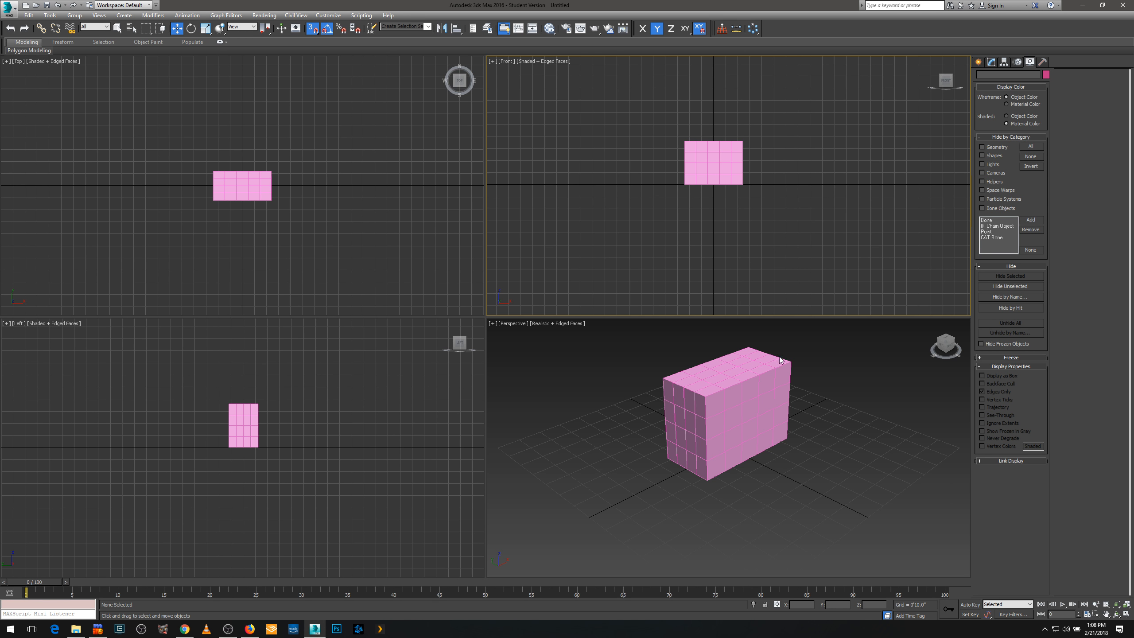
pyautogui.rightClick(713, 197)
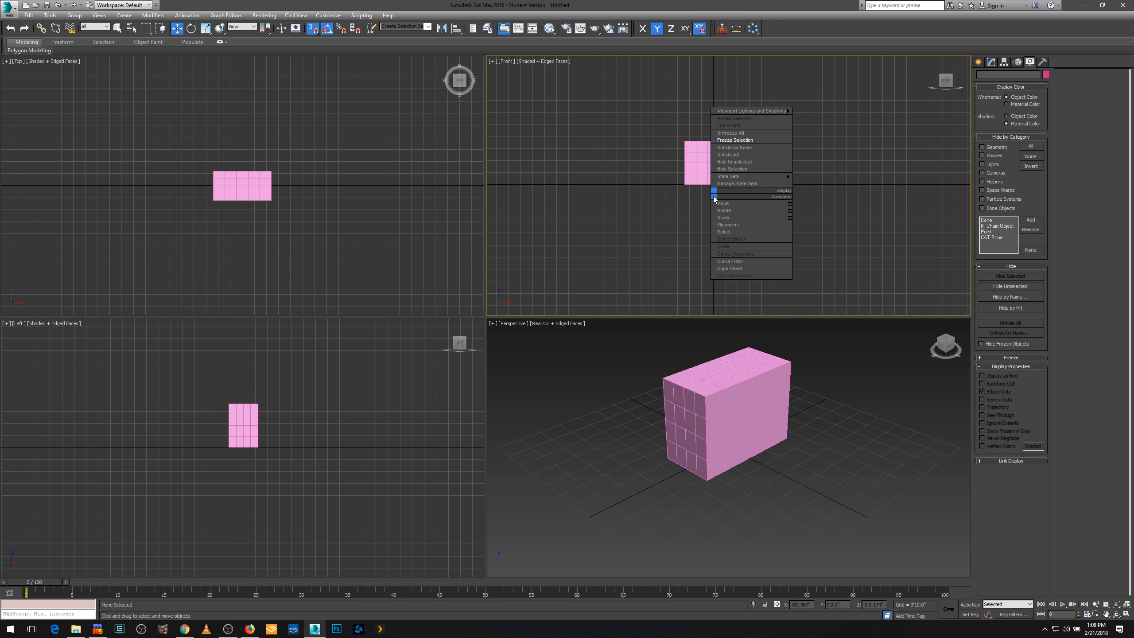
pyautogui.click(735, 133)
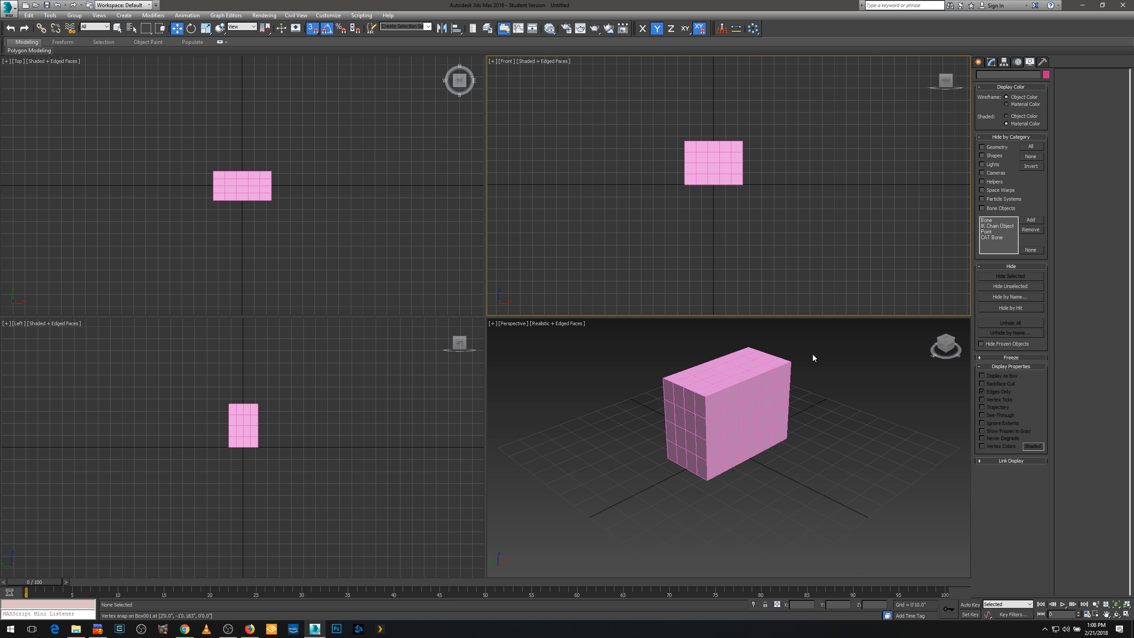
pyautogui.moveTo(812, 355); pyautogui.dragTo(643, 512)
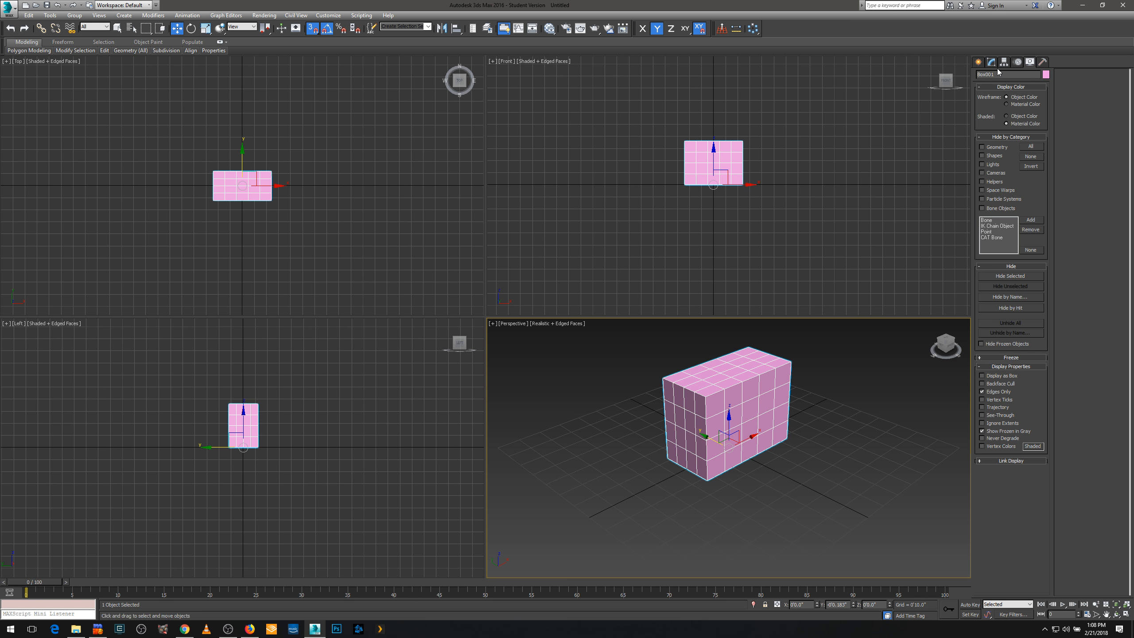
# Review the creation, modifier and hierarchy settings for the box and return to its display settings
pyautogui.click(978, 62)
pyautogui.click(991, 62)
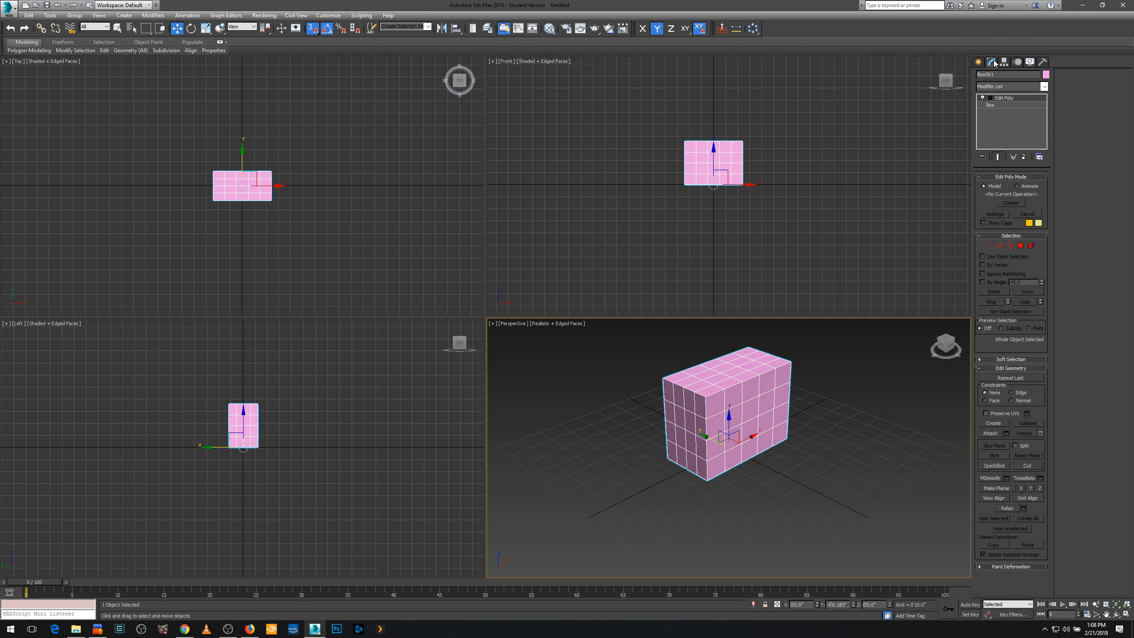
pyautogui.click(1006, 62)
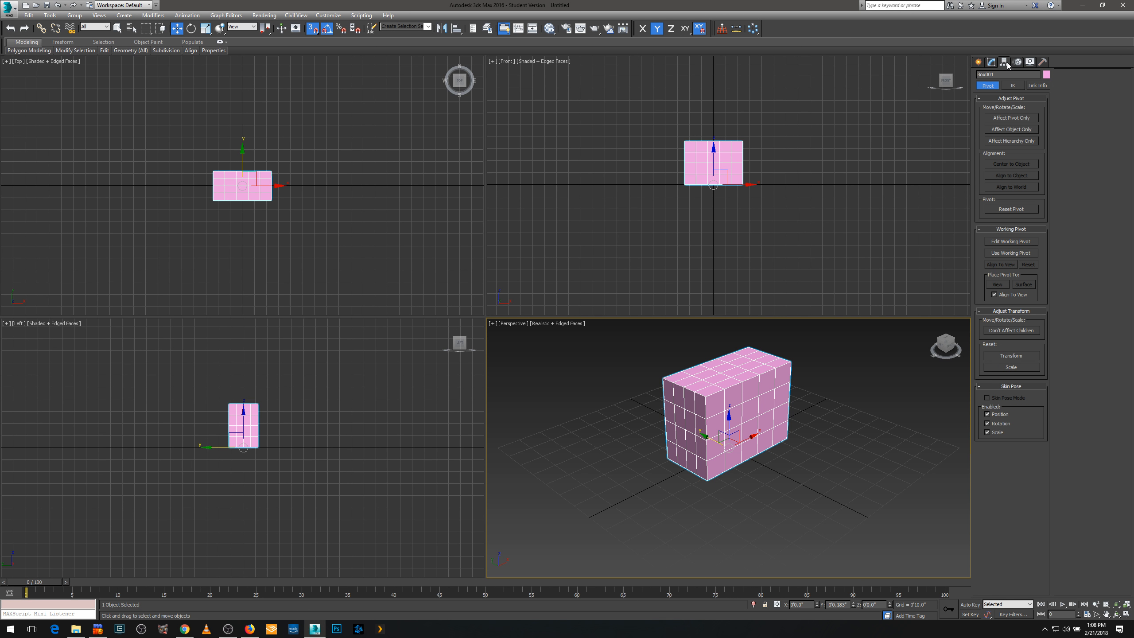
pyautogui.click(1031, 62)
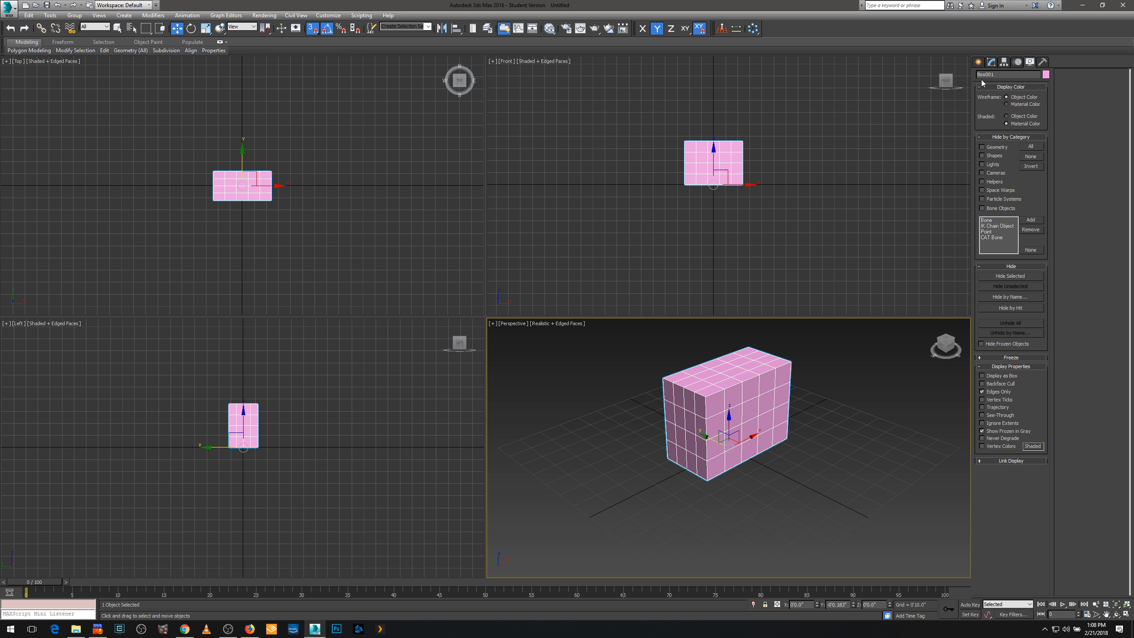
# Rename the box to BOX0003, set its object color to green, and deselect and reselect it to check the color
pyautogui.click(1000, 75)
pyautogui.write('BOX0003')
pyautogui.click(1046, 74)
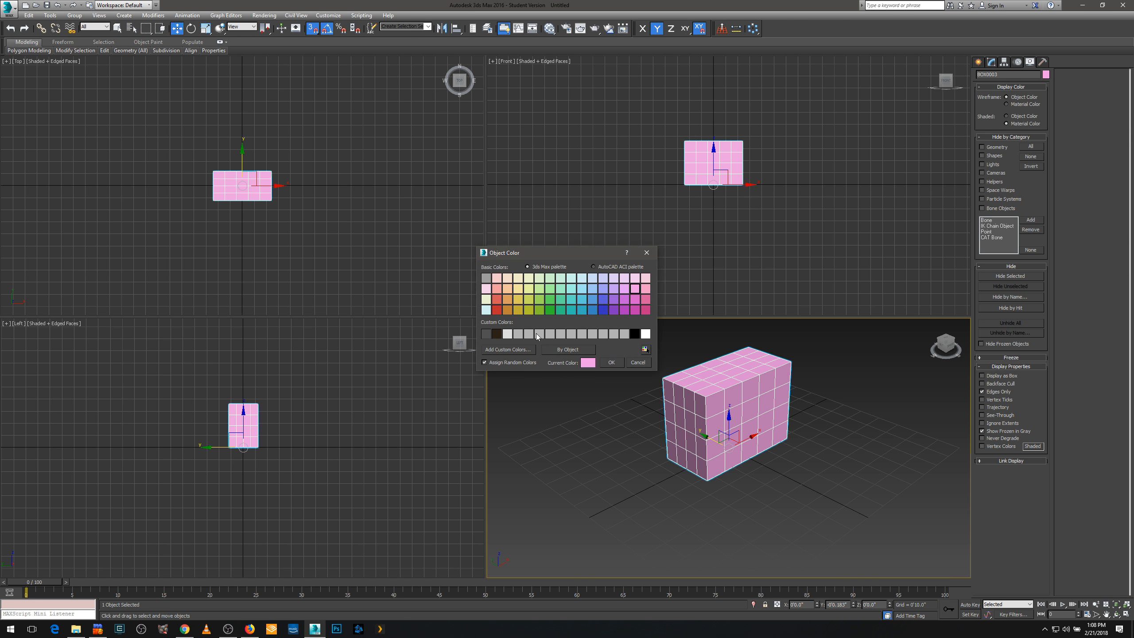
pyautogui.click(549, 299)
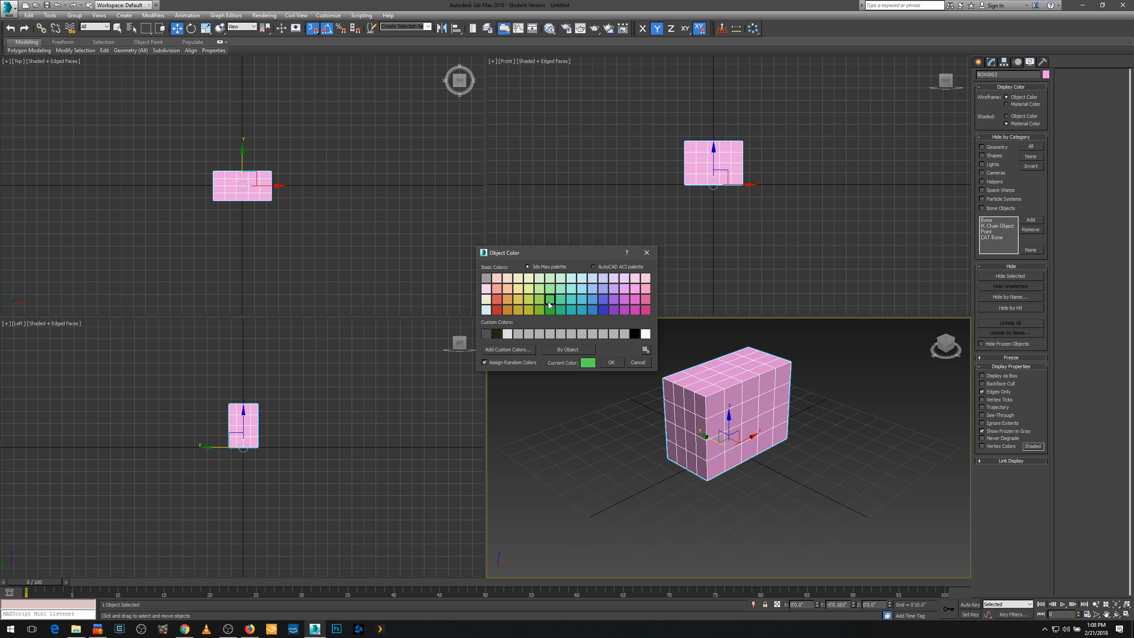
pyautogui.click(611, 362)
pyautogui.click(812, 235)
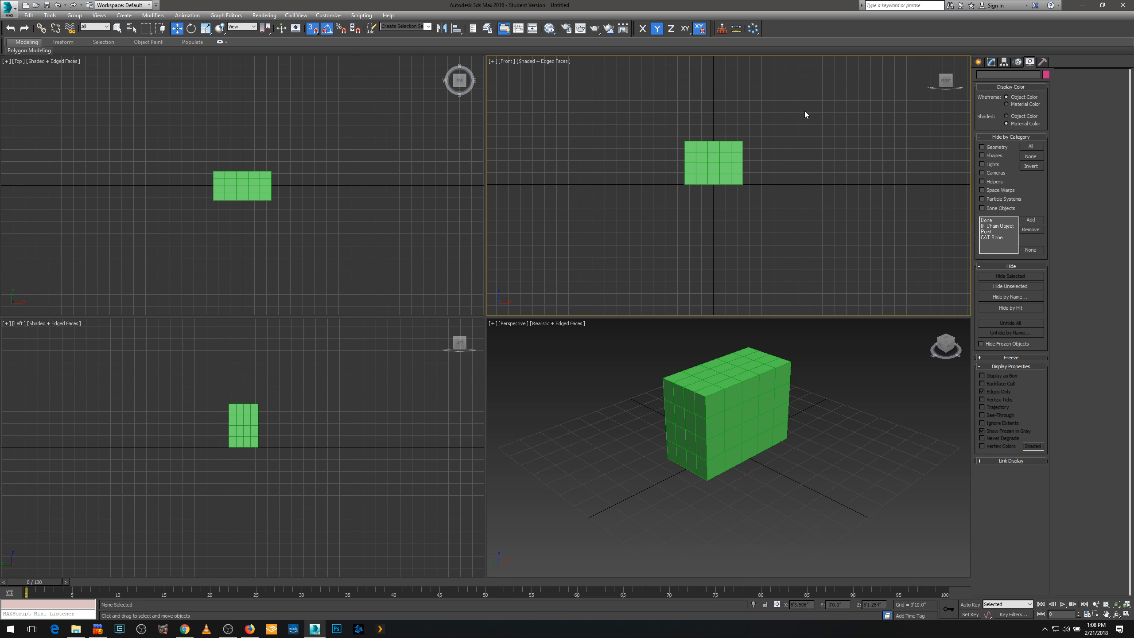
pyautogui.moveTo(804, 111); pyautogui.dragTo(669, 208)
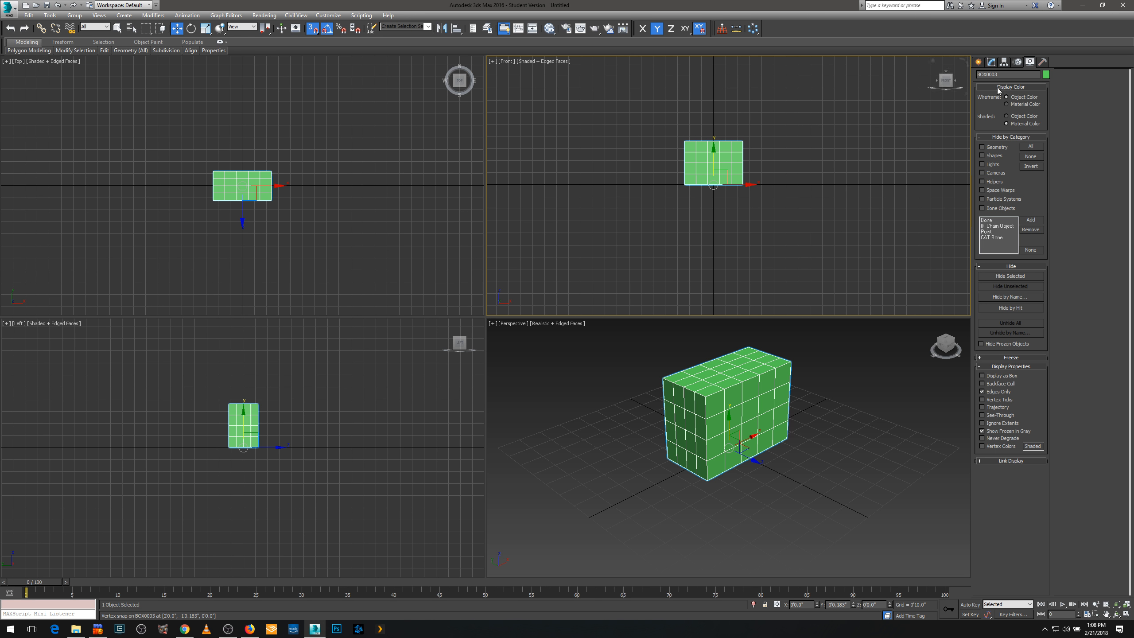
# Show the available utilities and deselect the box
pyautogui.click(1042, 62)
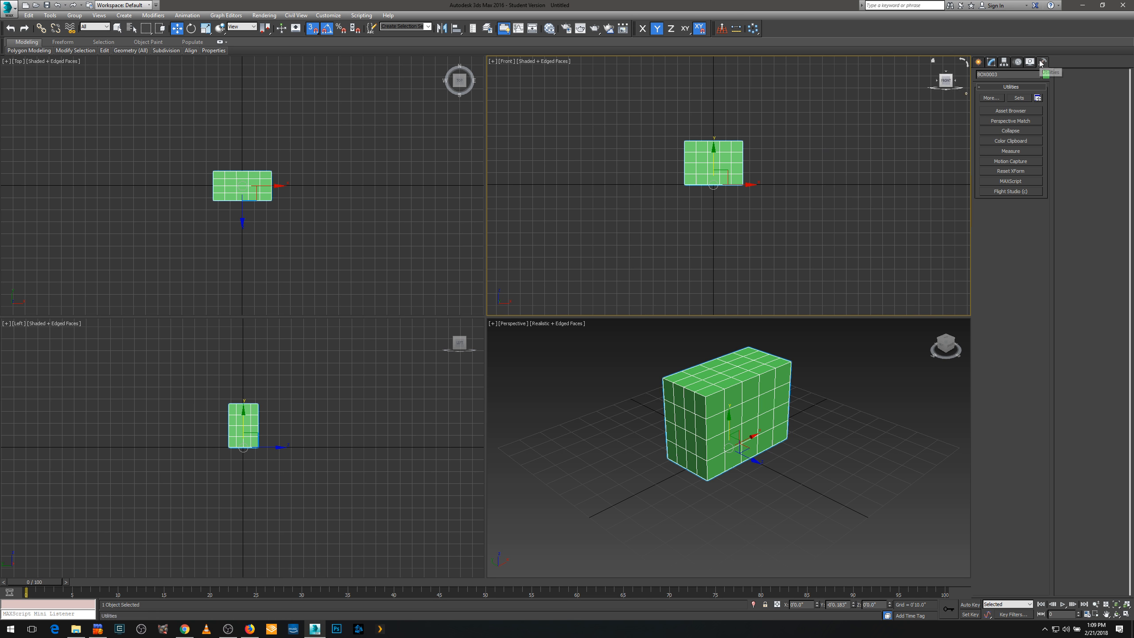
pyautogui.click(792, 122)
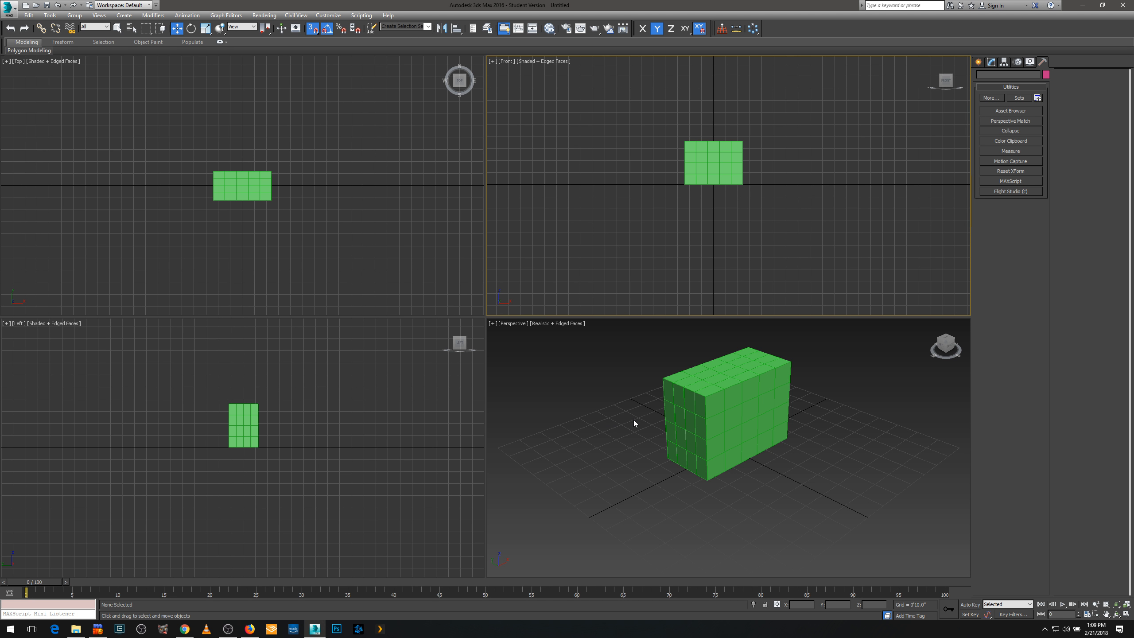
# Turn the Perspective viewport to a straight side view with the ViewCube, and orbit it to see the box from above
pyautogui.click(947, 346)
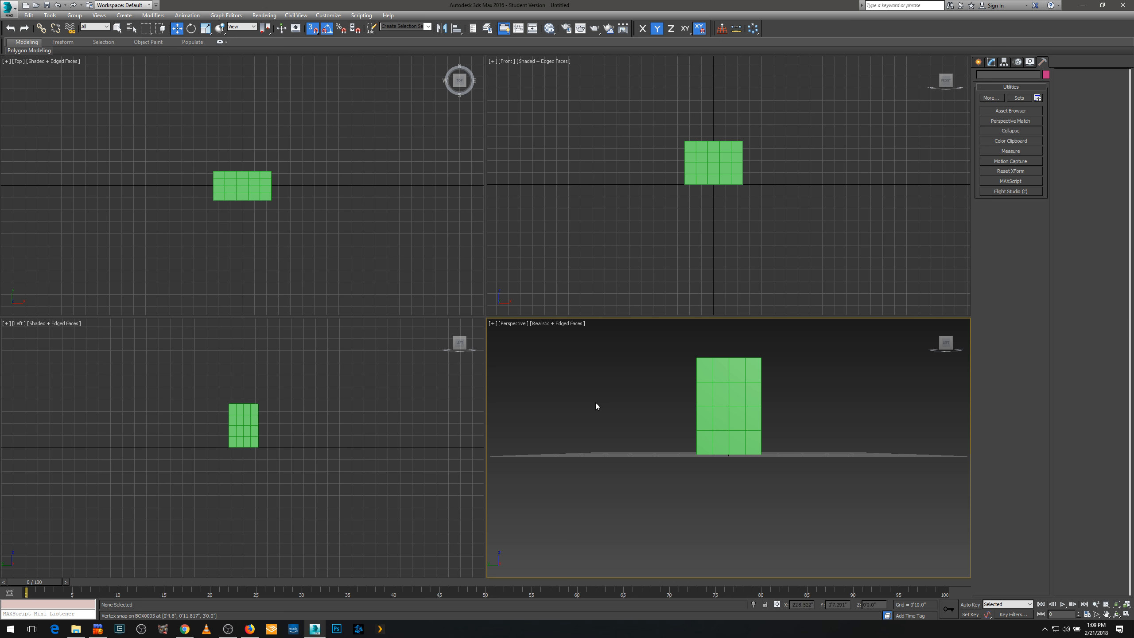
pyautogui.click(344, 208)
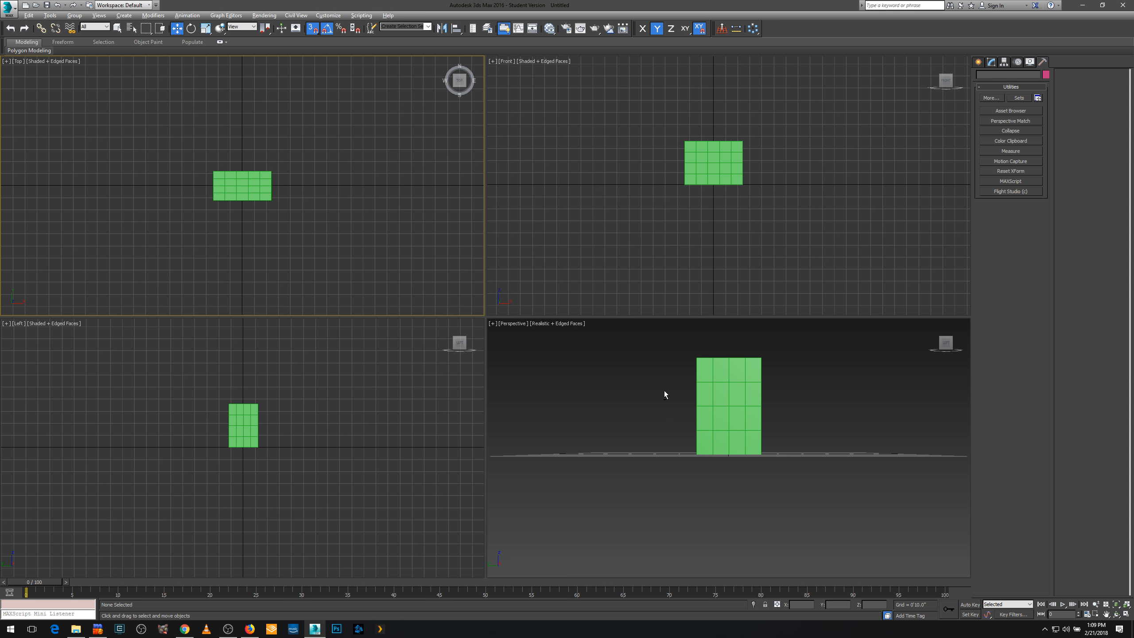
pyautogui.keyDown('alt'); pyautogui.moveTo(665, 390); pyautogui.dragTo(752, 433, button='middle'); pyautogui.keyUp('alt')
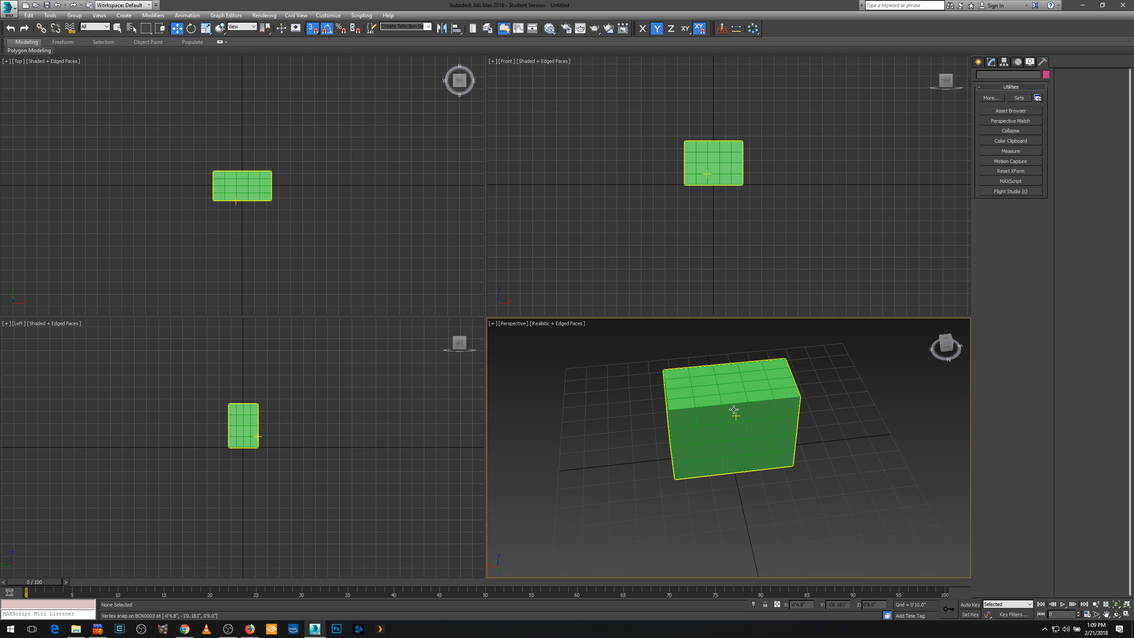
# Select the box and examine it in the Perspective viewport by zooming in and out and orbiting around it
pyautogui.scroll(-5, 734, 410)
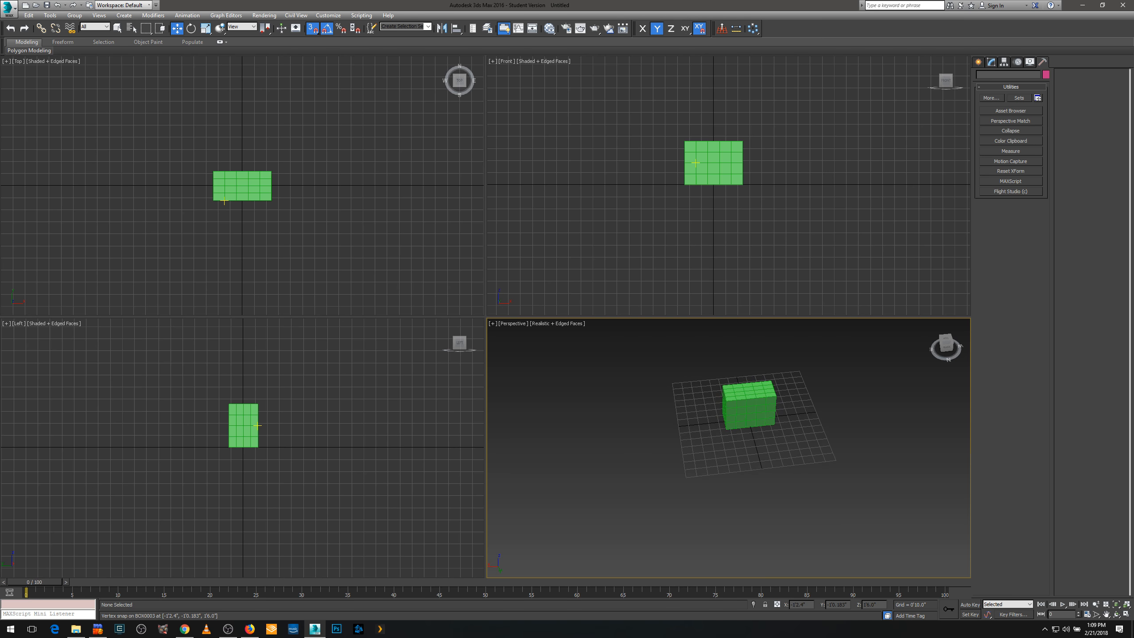
pyautogui.scroll(5, 736, 411)
pyautogui.scroll(-4, 736, 412)
pyautogui.scroll(2, 758, 406)
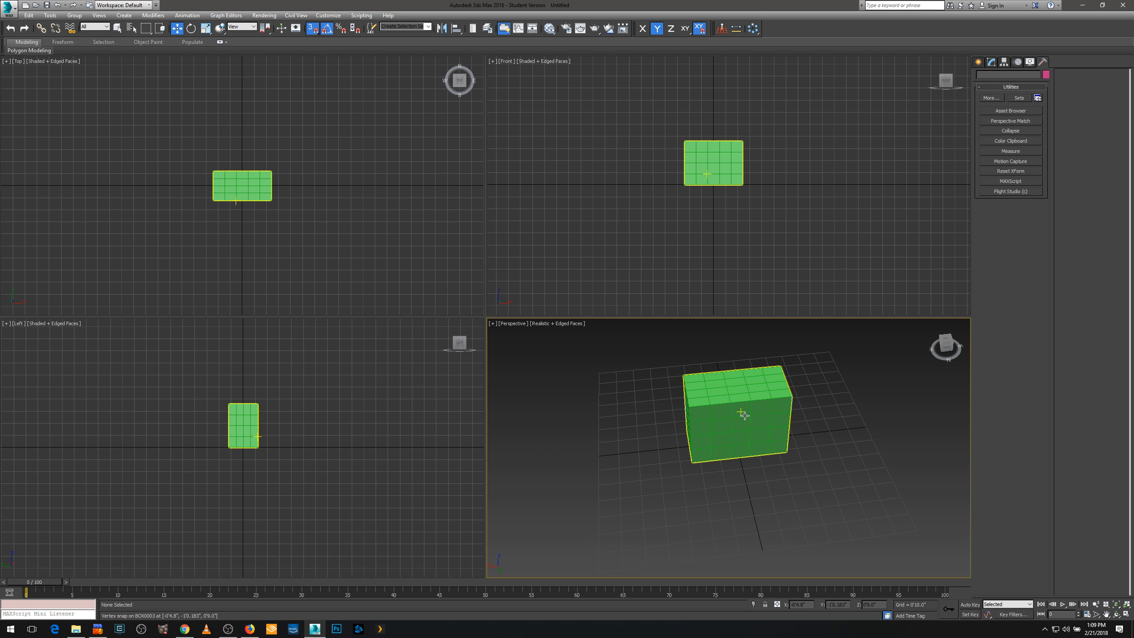
pyautogui.click(743, 415)
pyautogui.scroll(3, 745, 416)
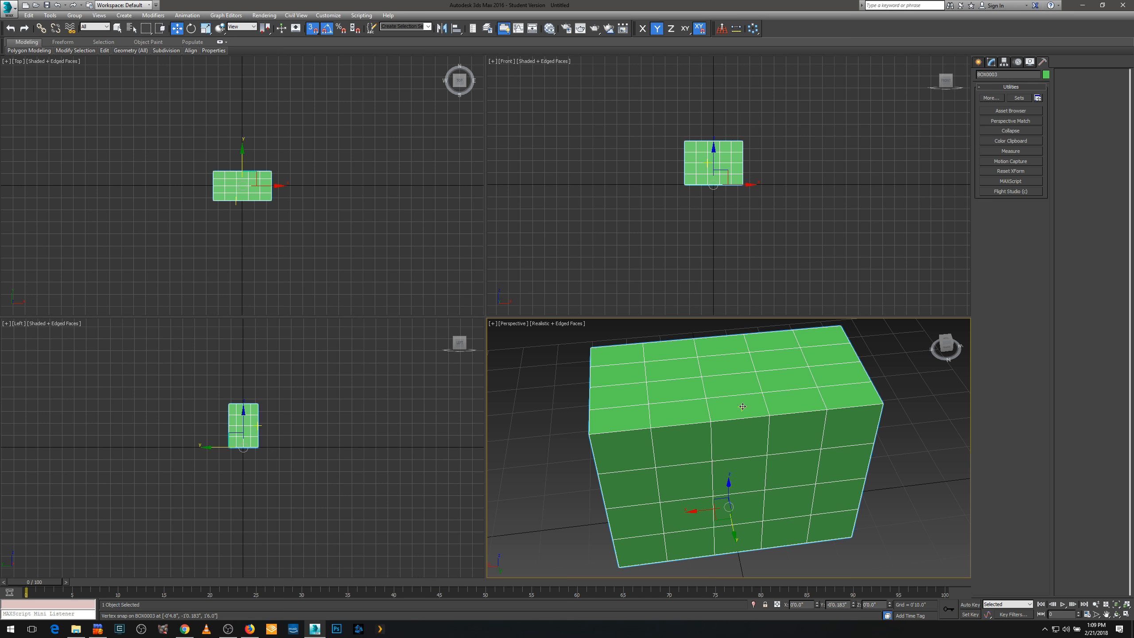
pyautogui.scroll(-2, 743, 405)
pyautogui.scroll(-5, 785, 448)
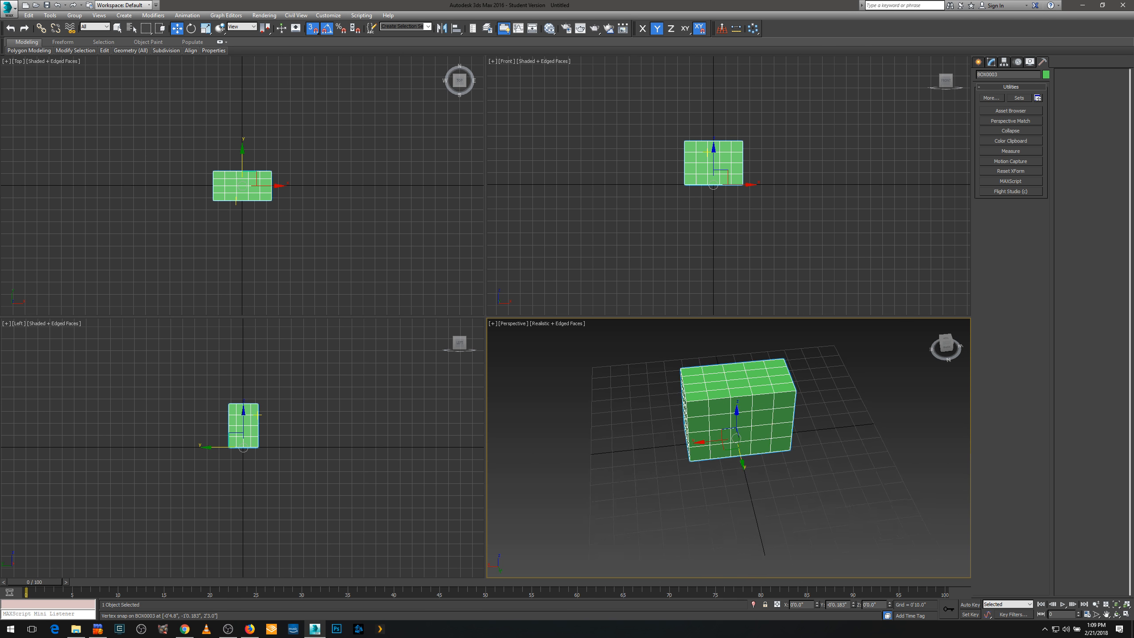
pyautogui.keyDown('alt'); pyautogui.moveTo(801, 450); pyautogui.dragTo(378, 293, button='middle'); pyautogui.keyUp('alt')
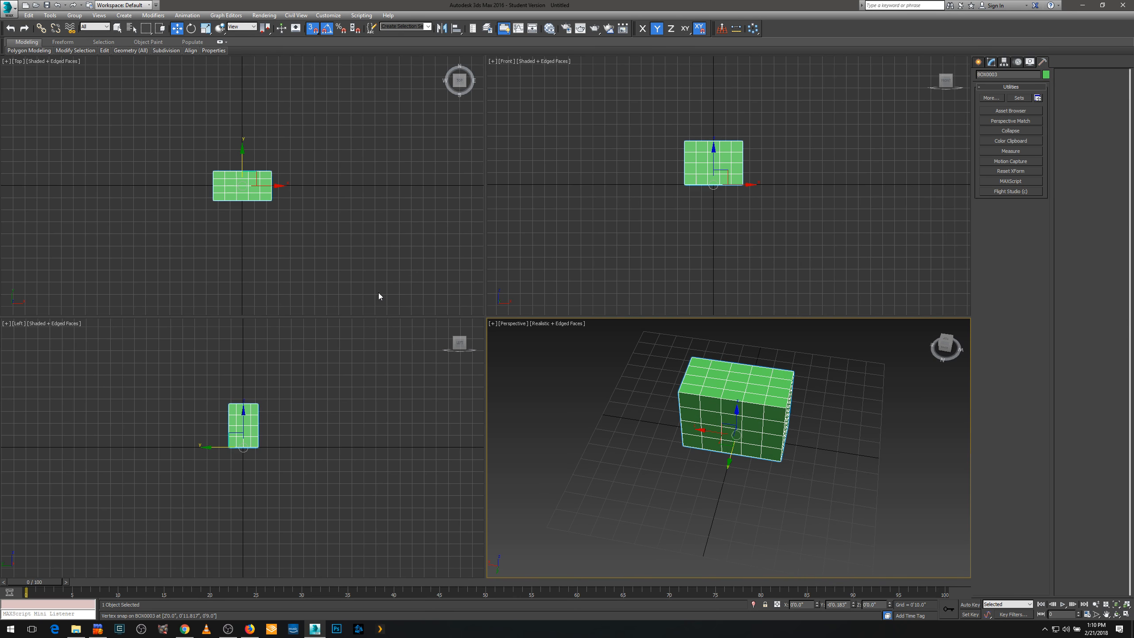
# Orbit the Top viewport to an angled orthographic view and hide the grid in all four viewports
pyautogui.middleClick(358, 233)
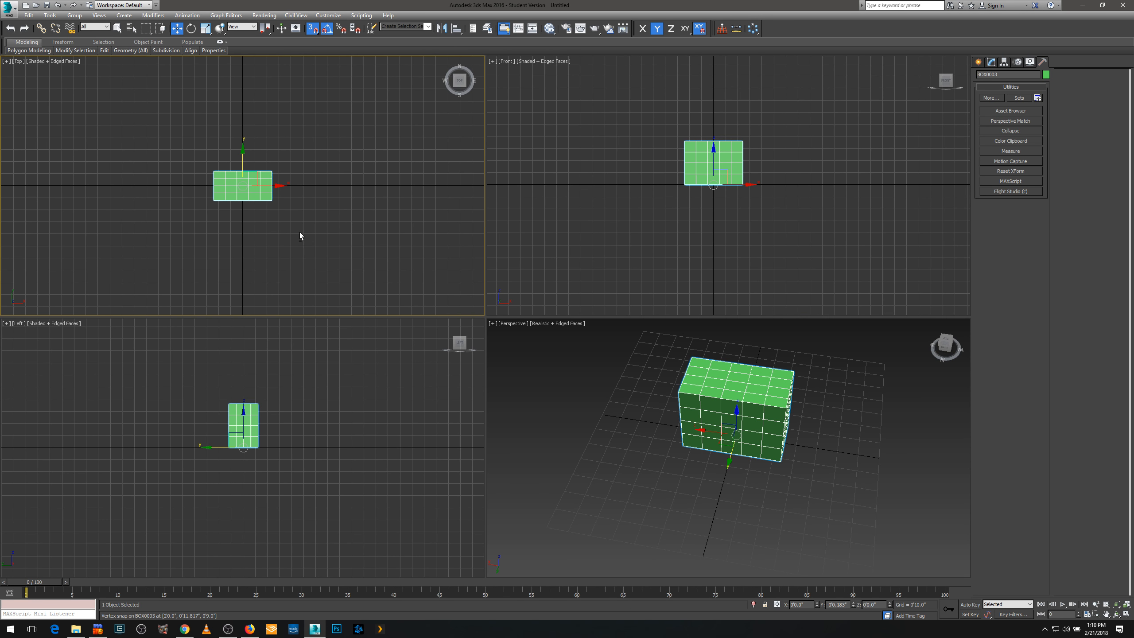
pyautogui.keyDown('alt'); pyautogui.moveTo(300, 233); pyautogui.dragTo(341, 168, button='middle'); pyautogui.keyUp('alt')
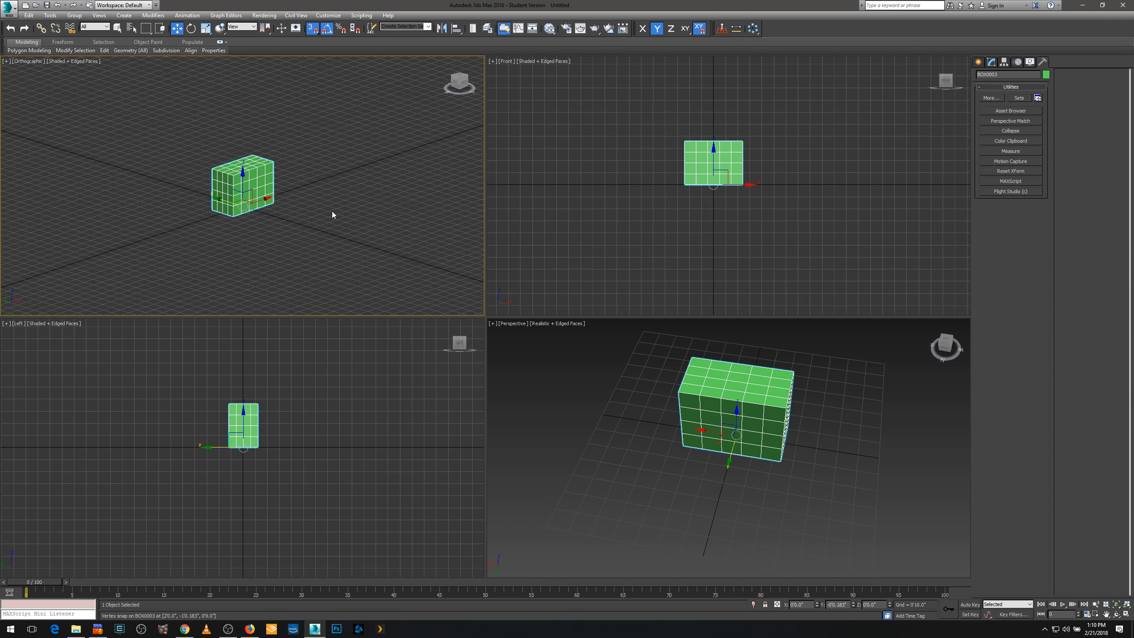
pyautogui.press('g')
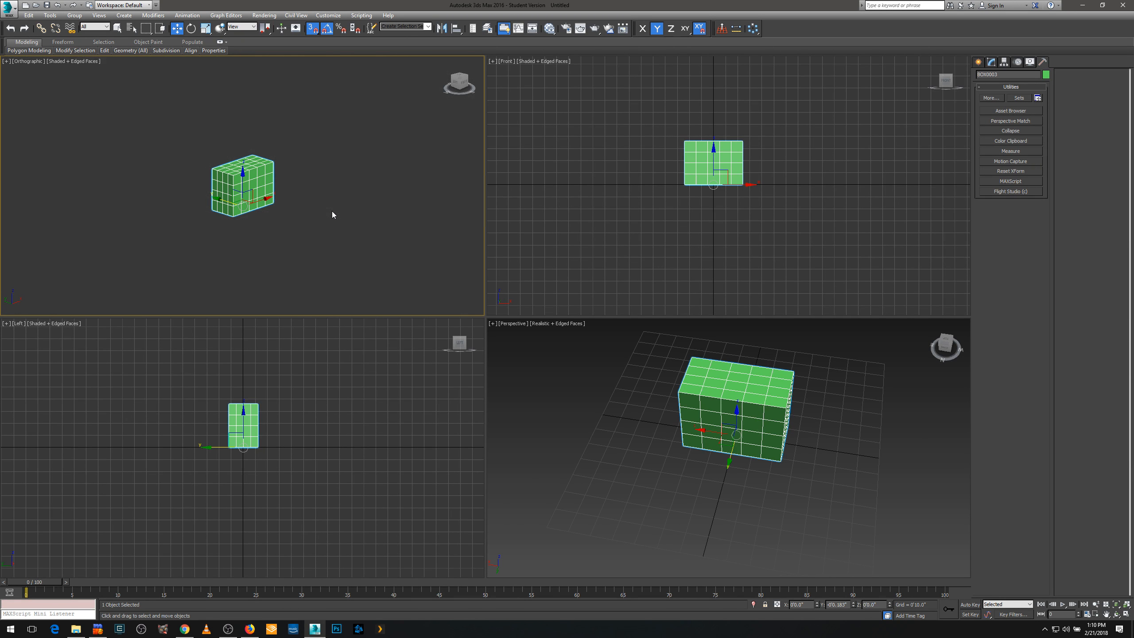
pyautogui.rightClick(629, 205)
pyautogui.press('g')
pyautogui.rightClick(346, 401)
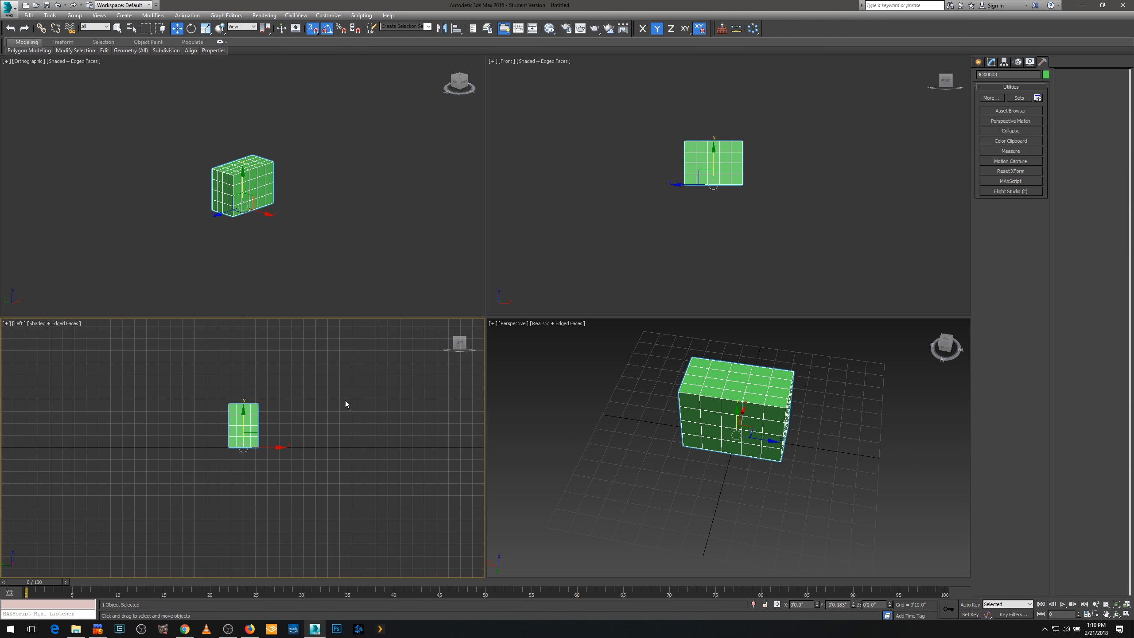
pyautogui.rightClick(597, 401)
pyautogui.press('g')
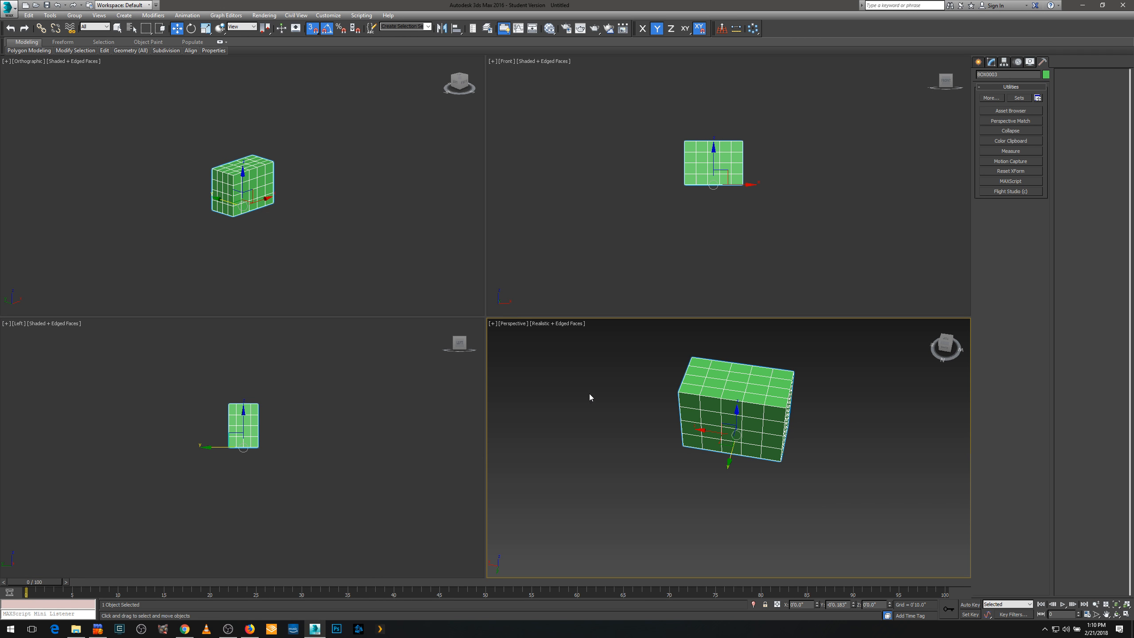
# Show the grid again in the three non-perspective viewports and orbit the Front and Left views to an angle
pyautogui.rightClick(345, 208)
pyautogui.press('g')
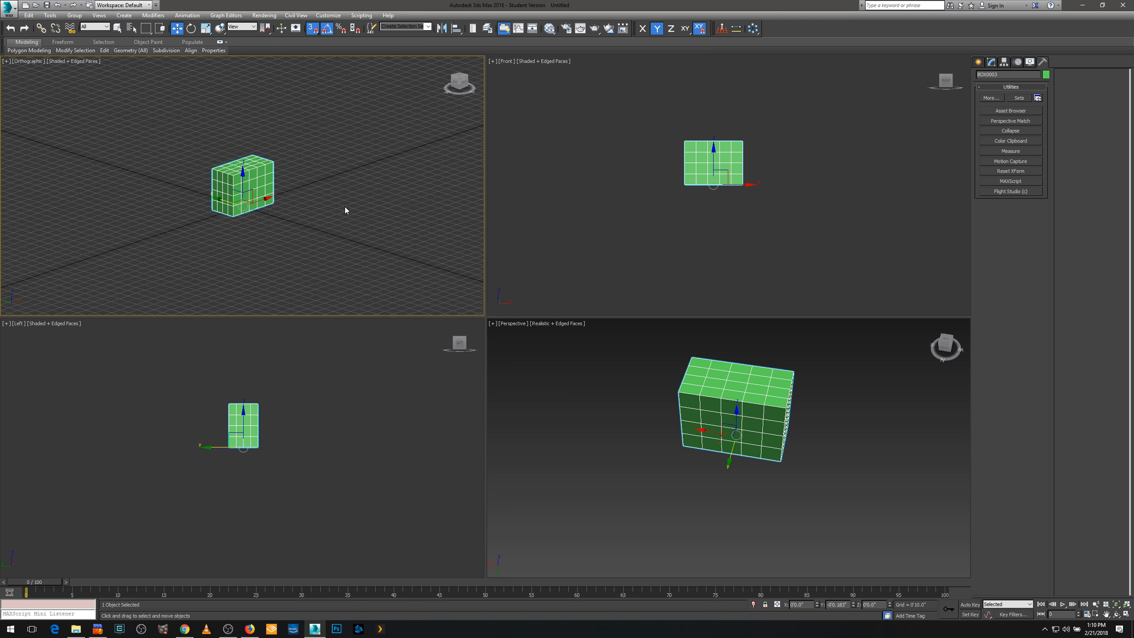
pyautogui.rightClick(651, 235)
pyautogui.keyDown('alt'); pyautogui.moveTo(668, 230); pyautogui.dragTo(718, 227, button='middle'); pyautogui.keyUp('alt')
pyautogui.press('g')
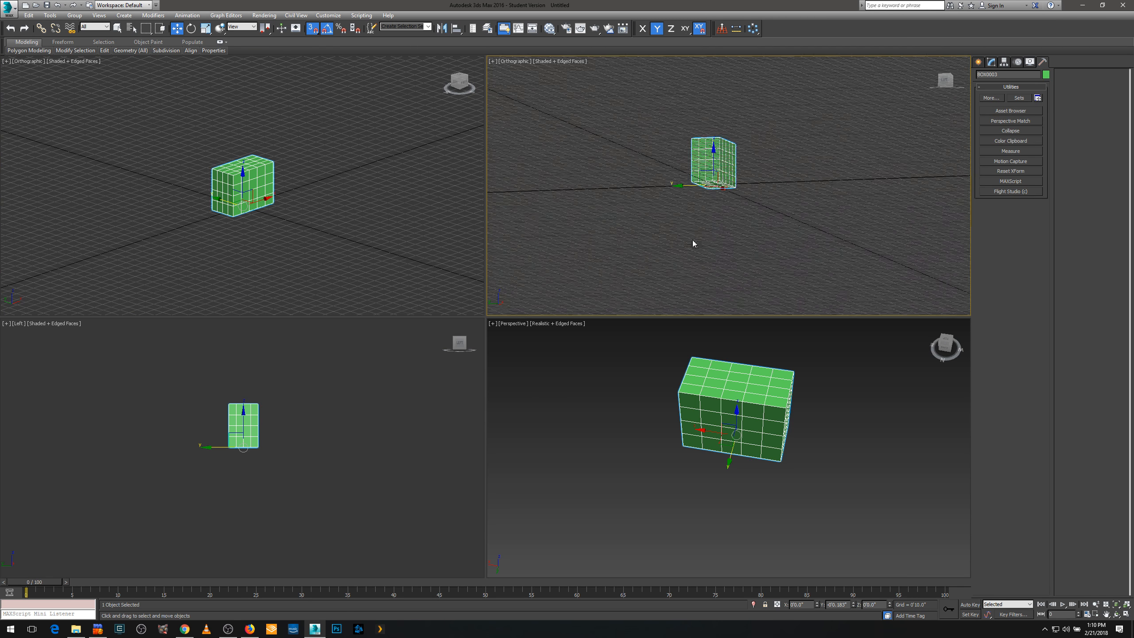
pyautogui.rightClick(388, 405)
pyautogui.moveTo(388, 404)
pyautogui.keyDown('alt'); pyautogui.mouseDown(button='middle')
pyautogui.moveTo(362, 429)
pyautogui.moveTo(372, 390)
pyautogui.moveTo(374, 400)
pyautogui.mouseUp(button='middle'); pyautogui.keyUp('alt')
pyautogui.press('g')
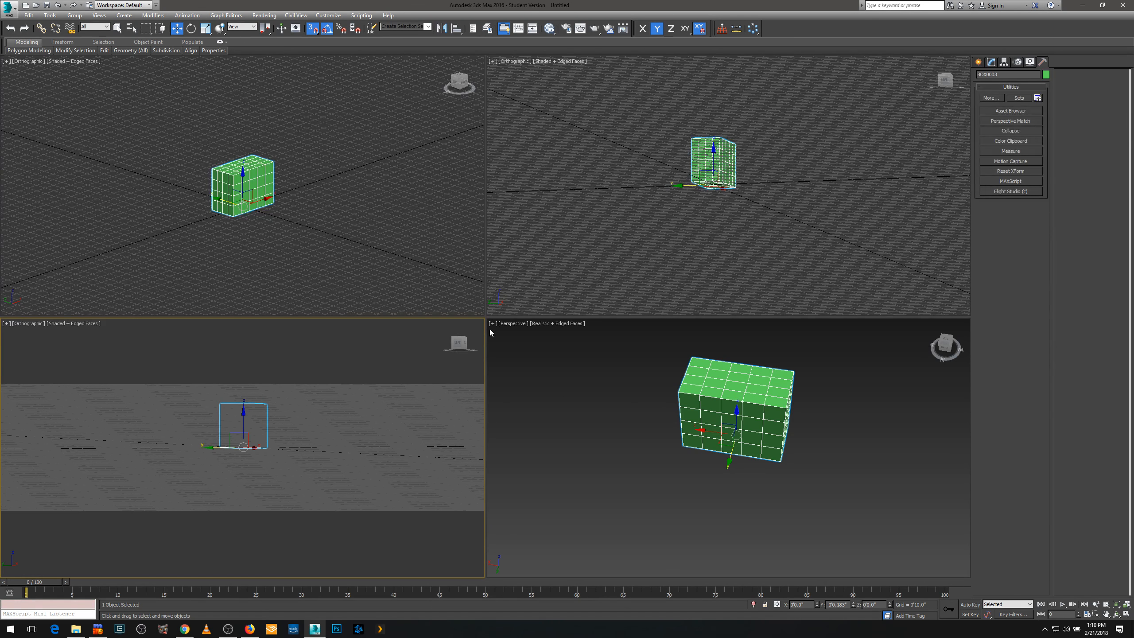
# Hide the grid in the three orthographic viewports
pyautogui.rightClick(556, 214)
pyautogui.press('g')
pyautogui.rightClick(371, 426)
pyautogui.press('g')
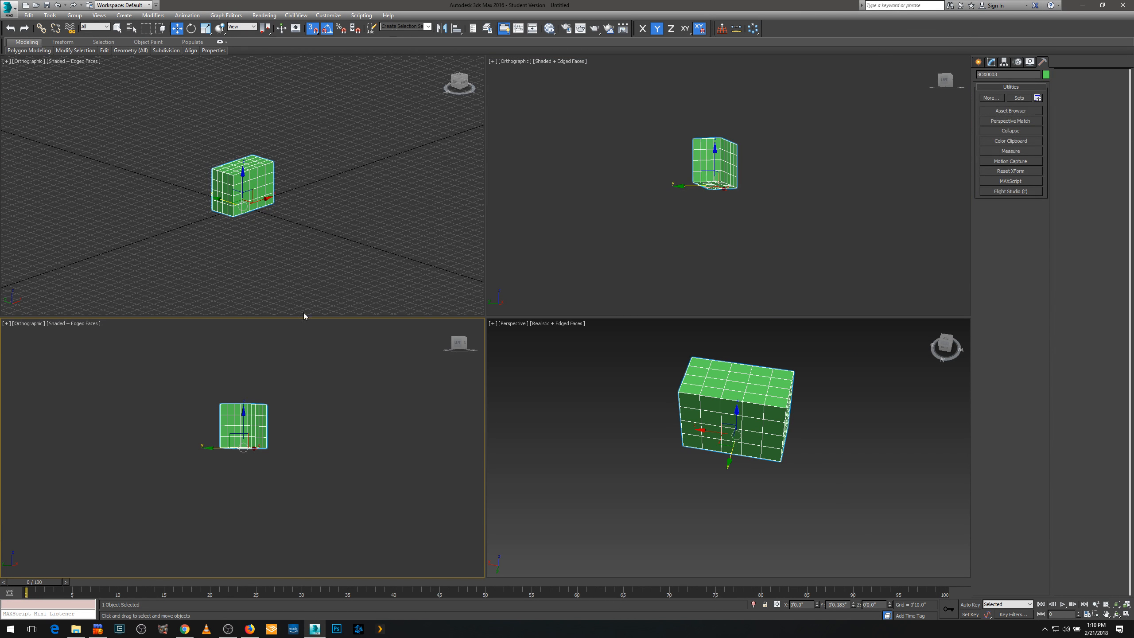
pyautogui.rightClick(316, 221)
pyautogui.press('g')
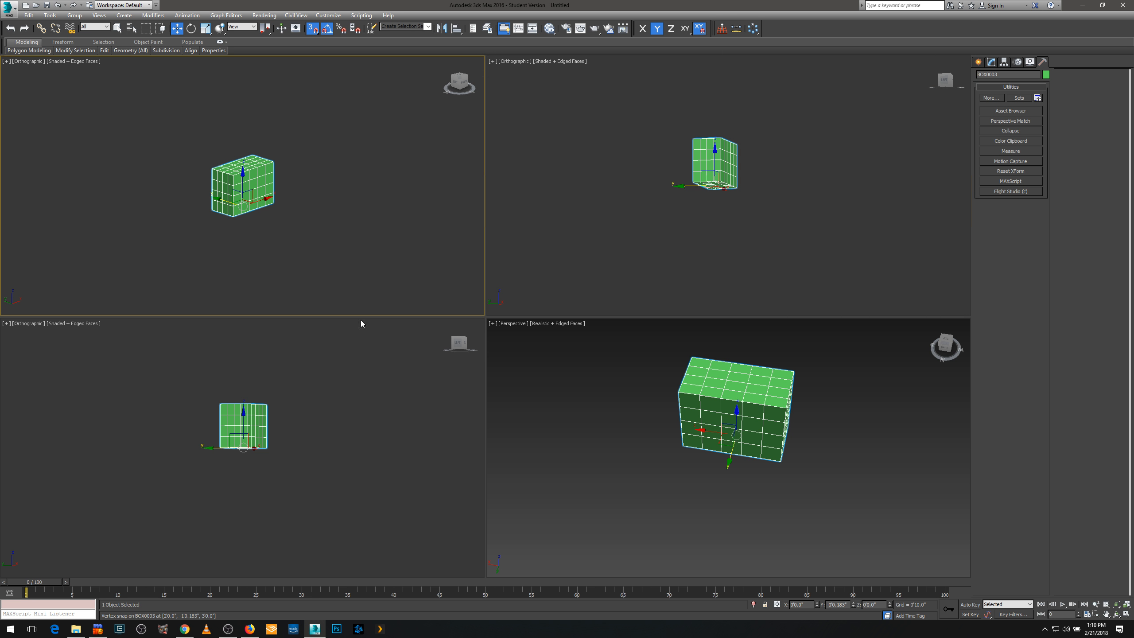
# Return the three orthographic viewports to the standard Top, Front and Left views
pyautogui.moveTo(386, 385); pyautogui.dragTo(387, 381, button='middle')
pyautogui.moveTo(414, 230); pyautogui.dragTo(416, 230, button='middle')
pyautogui.moveTo(586, 326); pyautogui.dragTo(580, 322, button='middle')
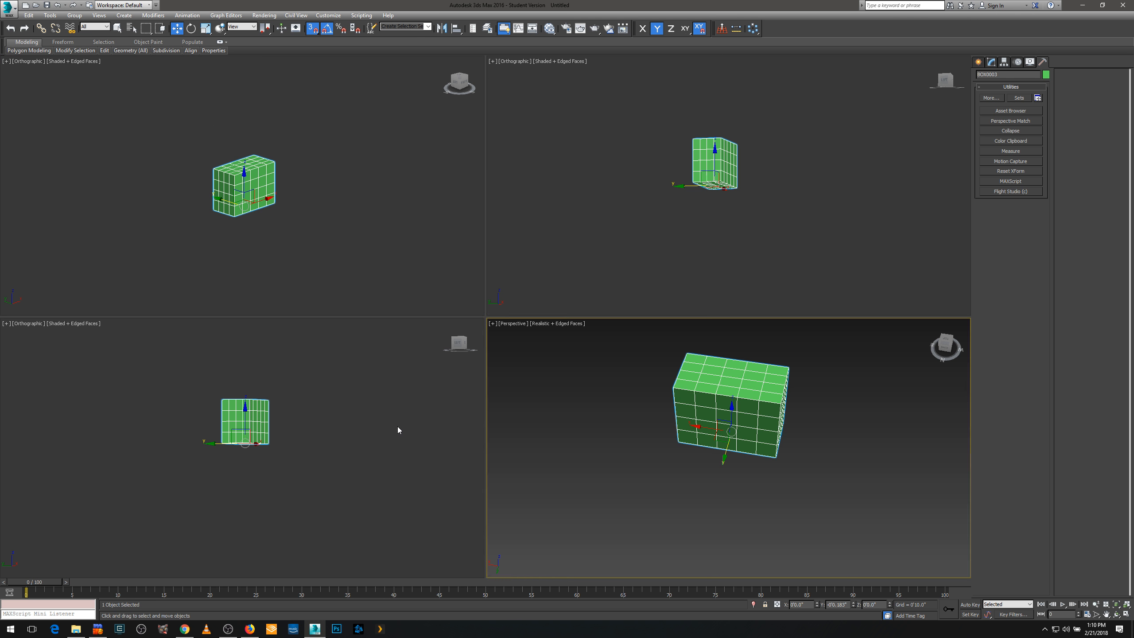
pyautogui.moveTo(397, 426); pyautogui.dragTo(364, 390, button='middle')
pyautogui.middleClick(347, 216)
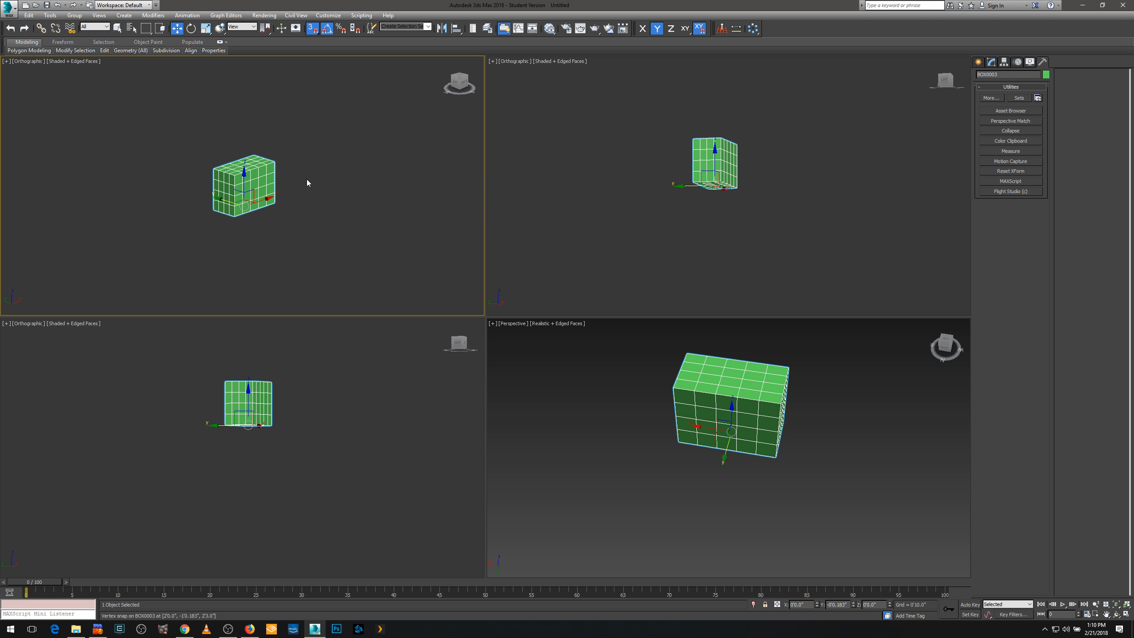
pyautogui.press('t')
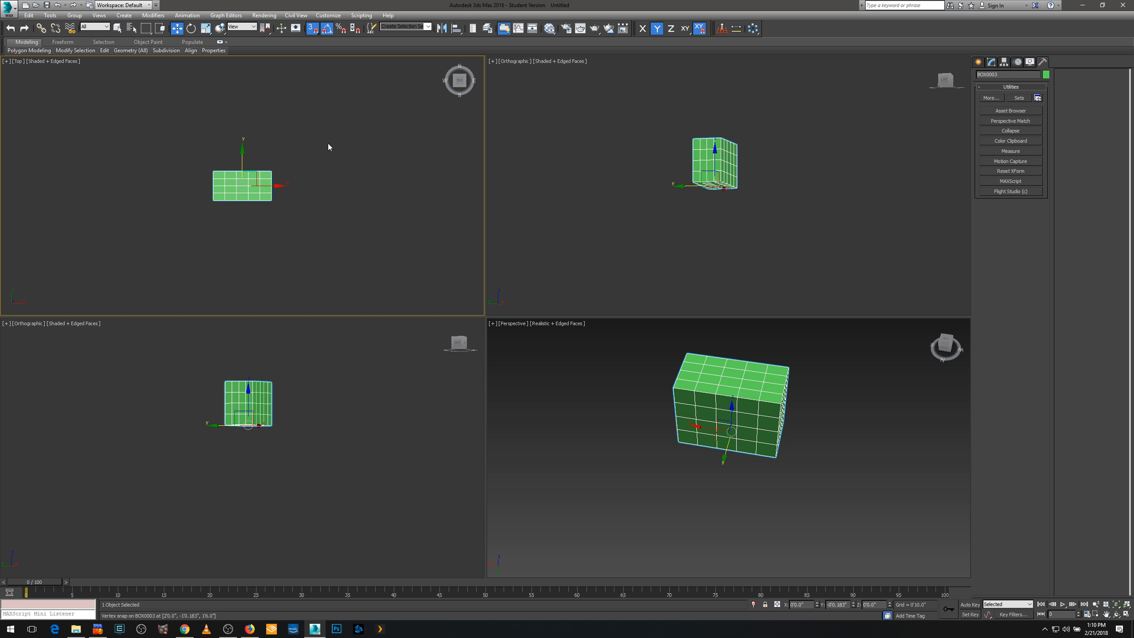
pyautogui.middleClick(620, 174)
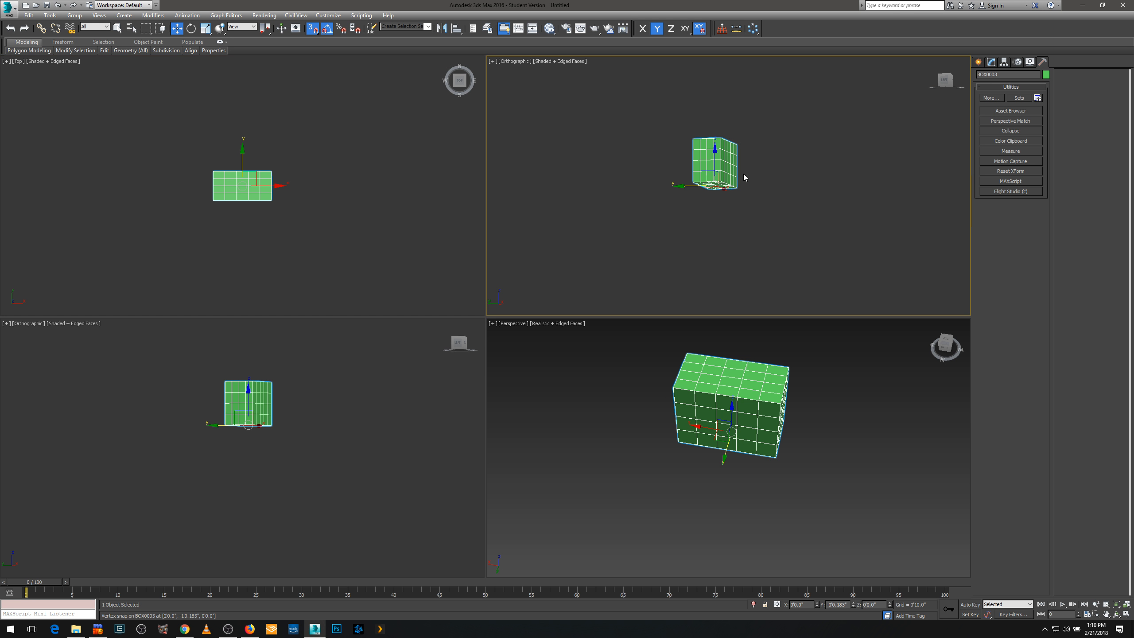
pyautogui.press('f')
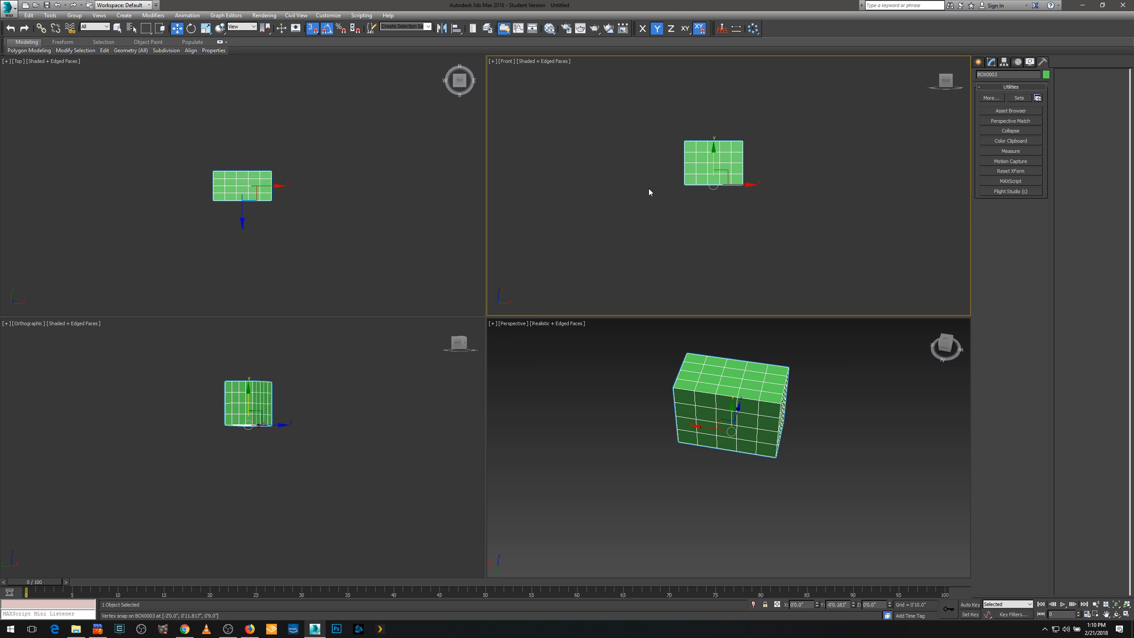
pyautogui.middleClick(339, 423)
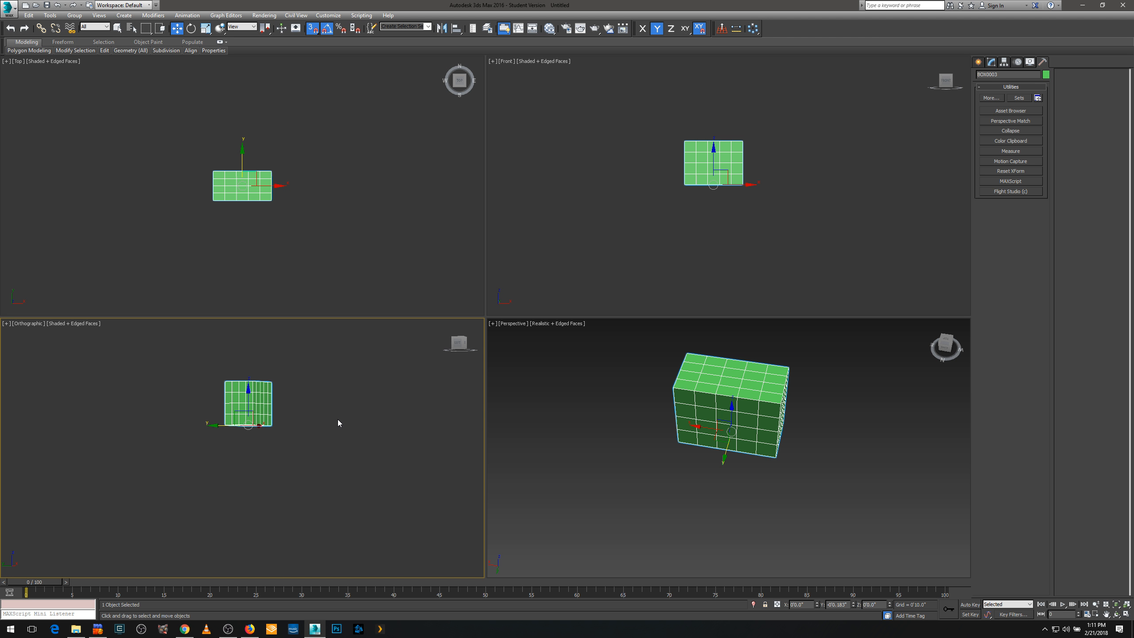
pyautogui.press('l')
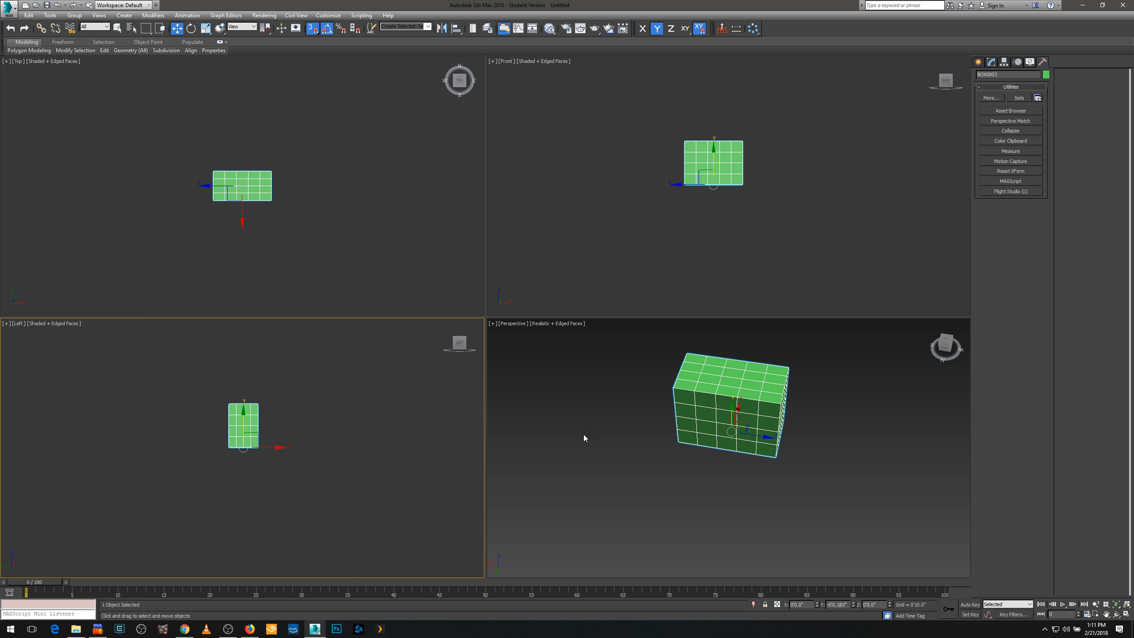
# Orbit the Perspective and Front viewports to angled views of the box and switch the Front one to a Perspective view
pyautogui.keyDown('alt'); pyautogui.moveTo(582, 436); pyautogui.dragTo(818, 477, button='middle'); pyautogui.keyUp('alt')
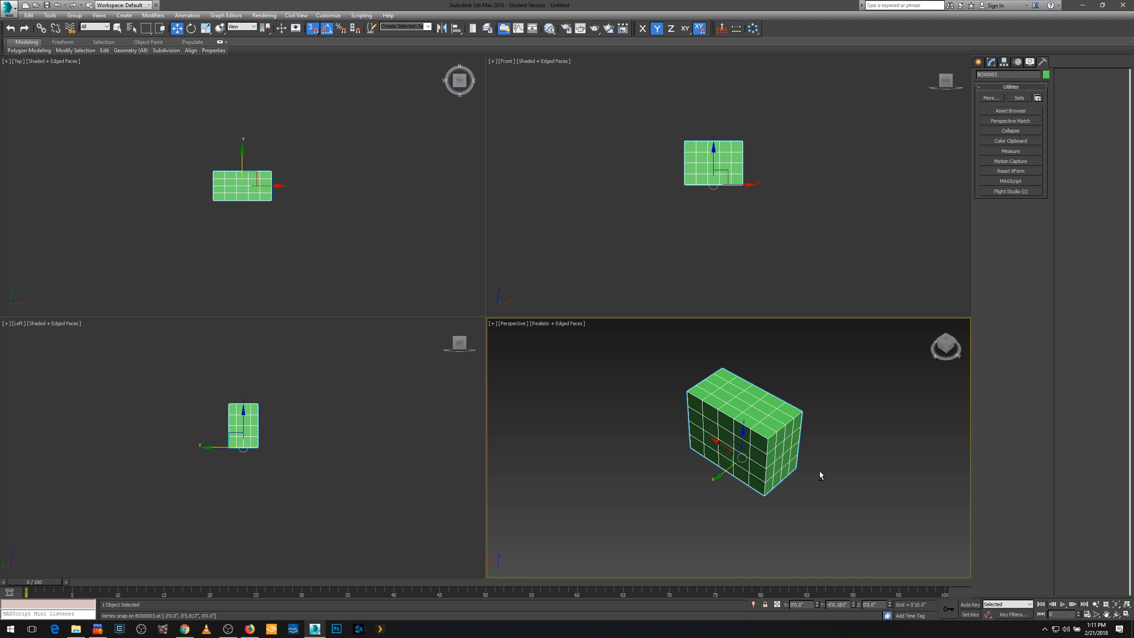
pyautogui.keyDown('alt'); pyautogui.moveTo(632, 202); pyautogui.dragTo(679, 235, button='middle'); pyautogui.keyUp('alt')
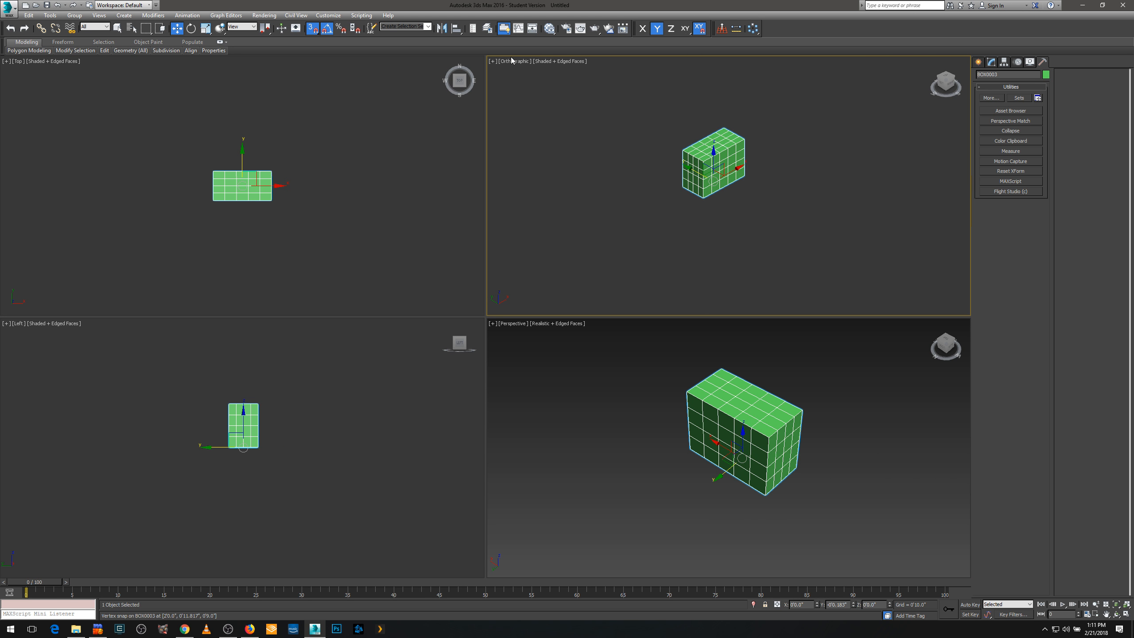
pyautogui.keyDown('alt'); pyautogui.moveTo(760, 397); pyautogui.dragTo(682, 384, button='middle'); pyautogui.keyUp('alt')
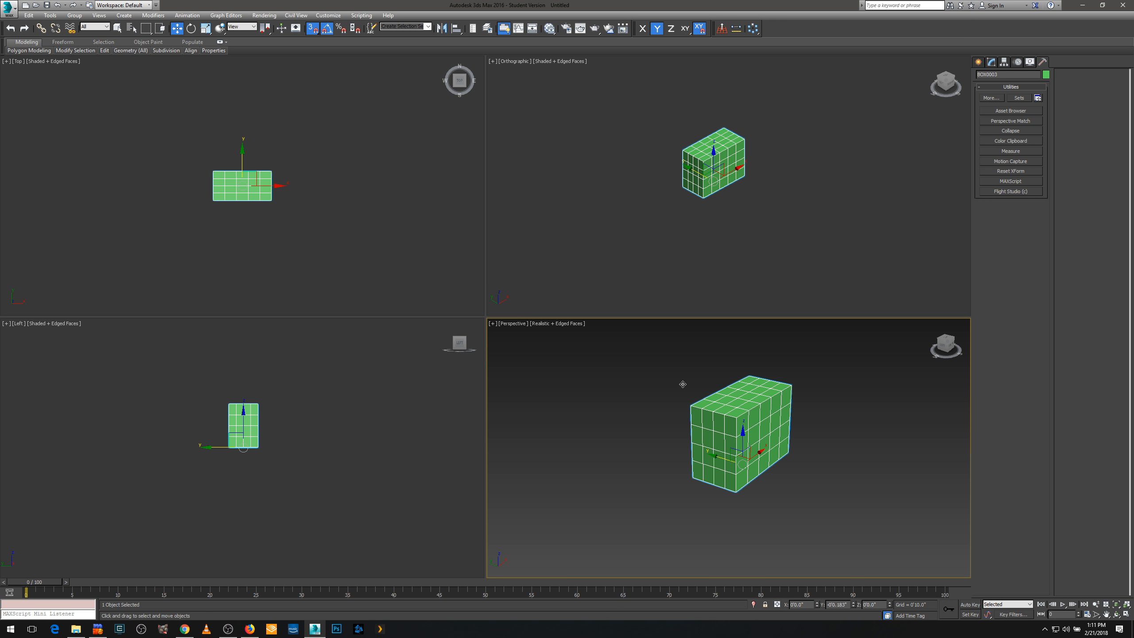
pyautogui.moveTo(686, 208); pyautogui.dragTo(687, 213, button='middle')
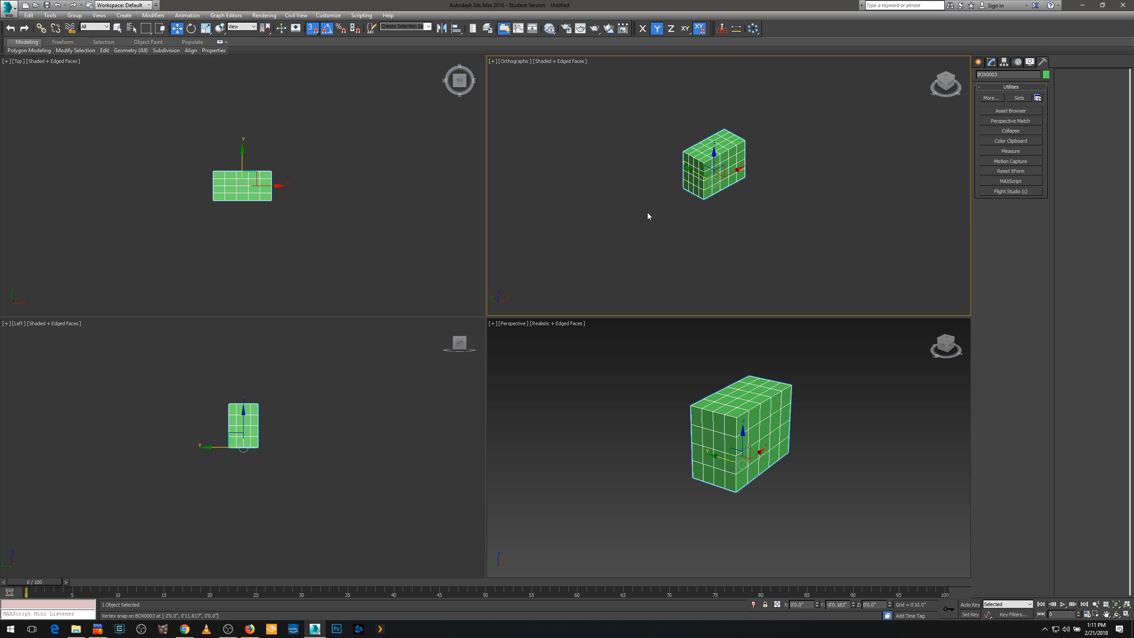
pyautogui.press('p')
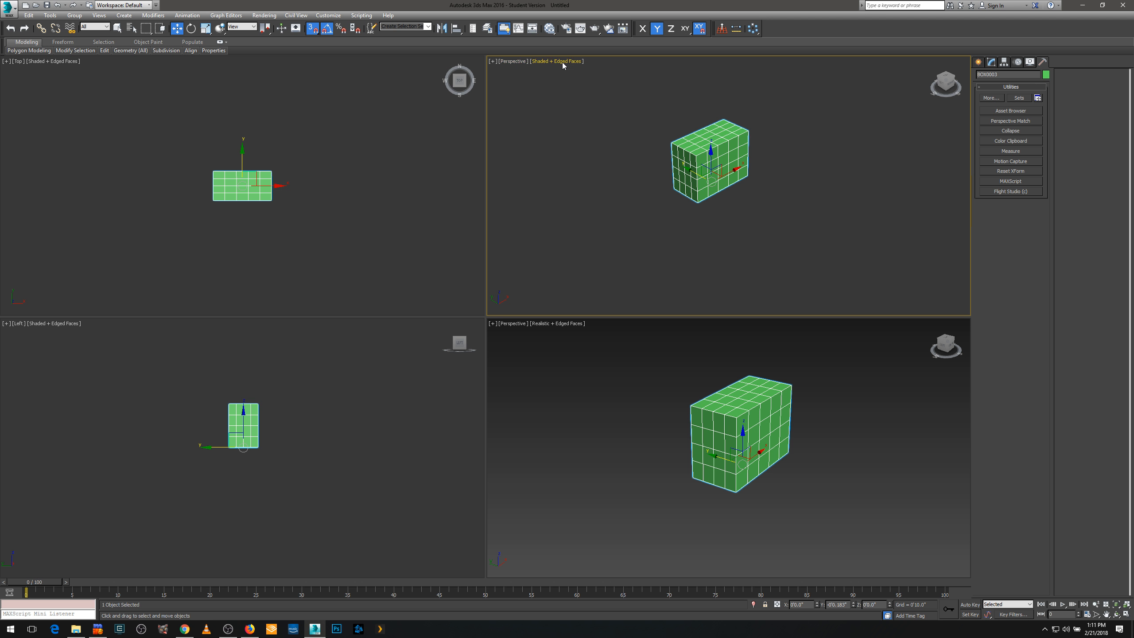
# Change the shaded second Perspective viewport to Orthographic and restore it to the Front view
pyautogui.click(513, 63)
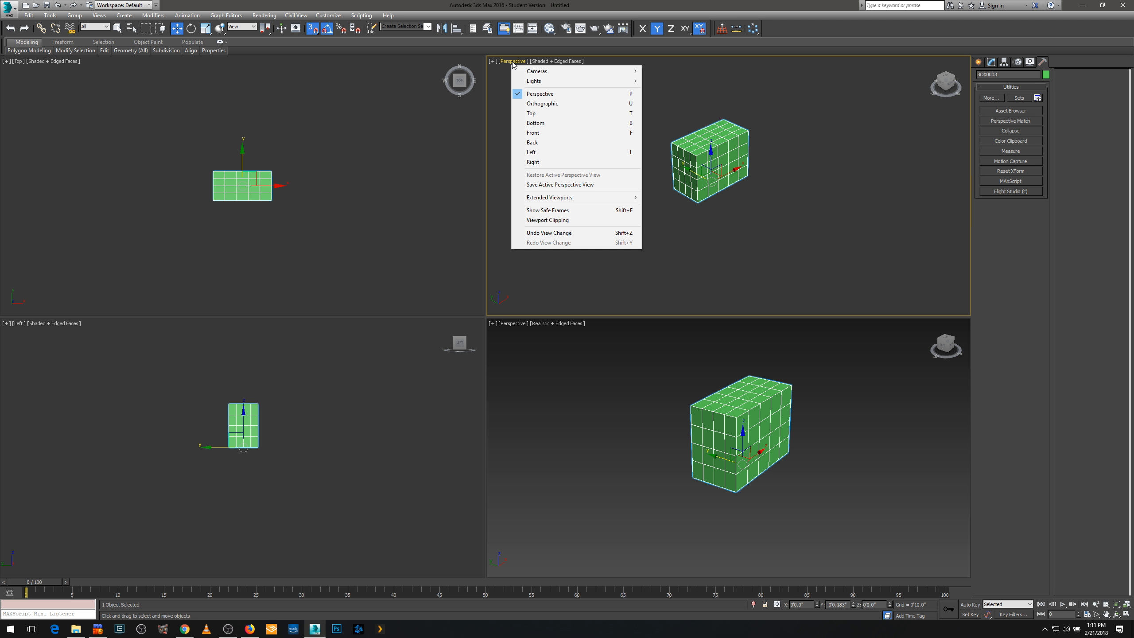
pyautogui.click(545, 104)
pyautogui.press('f')
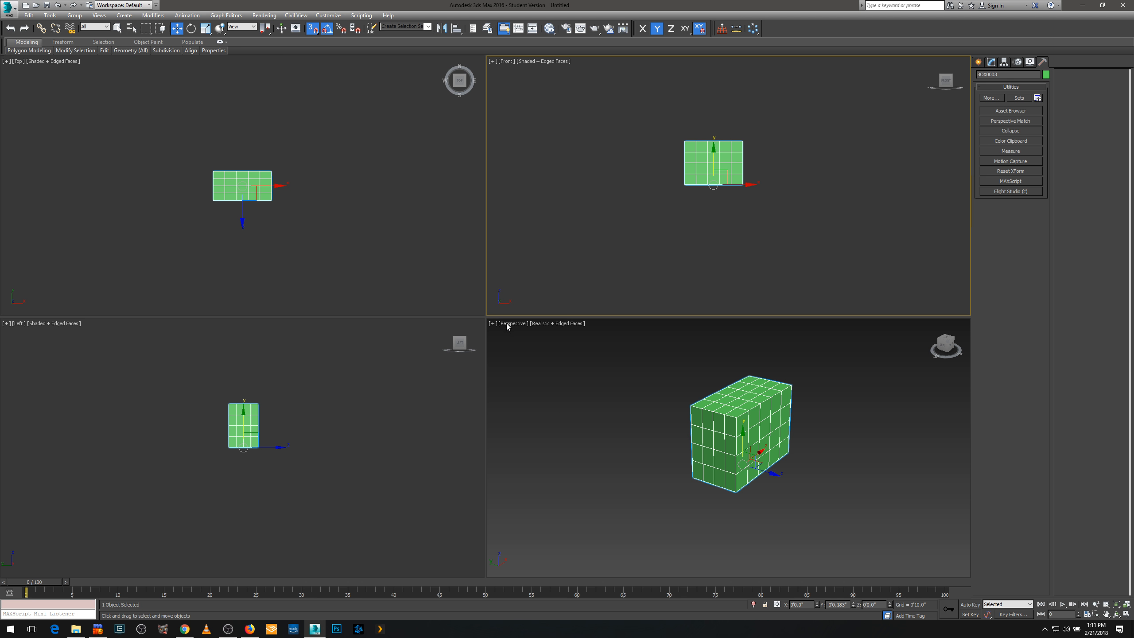
# Deselect the box and change the Realistic Perspective viewport to the Right view
pyautogui.click(520, 358)
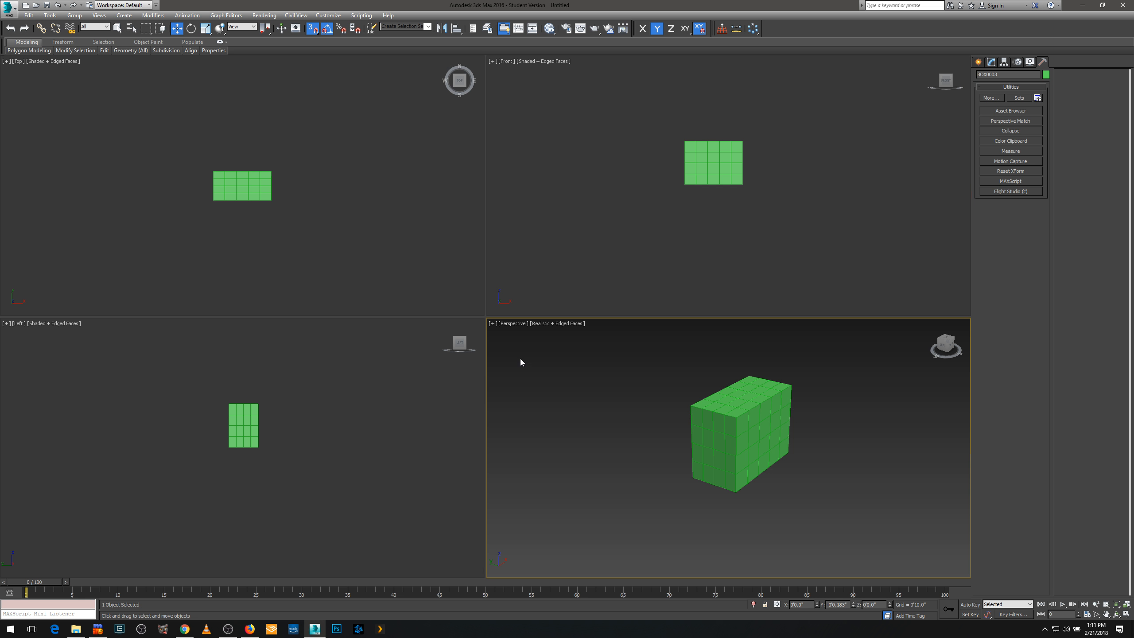
pyautogui.click(508, 328)
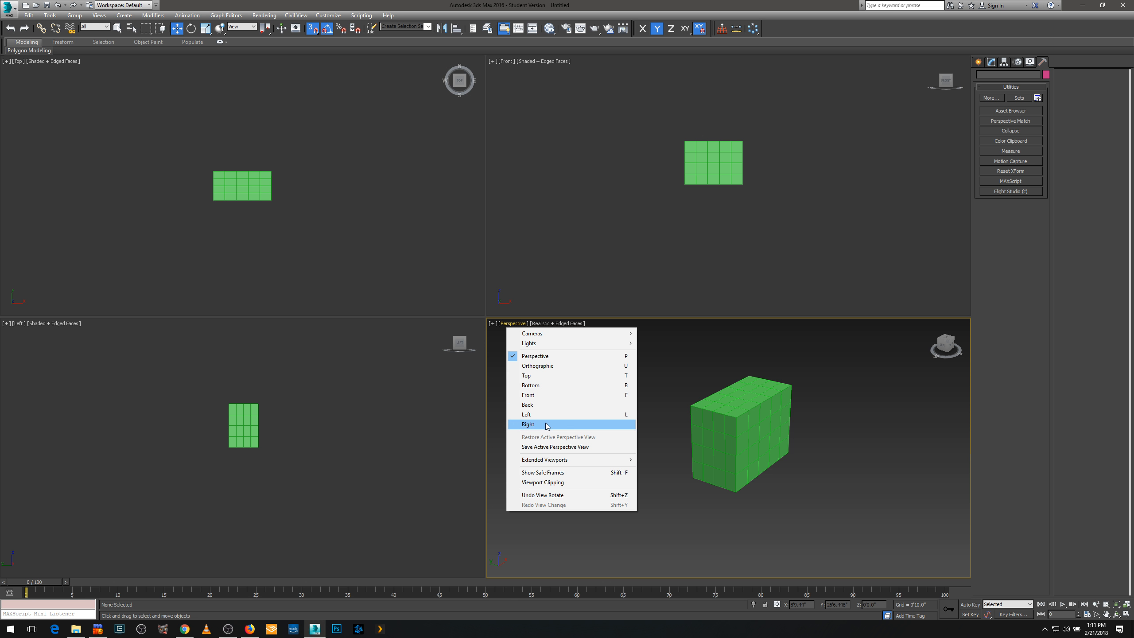
pyautogui.click(608, 424)
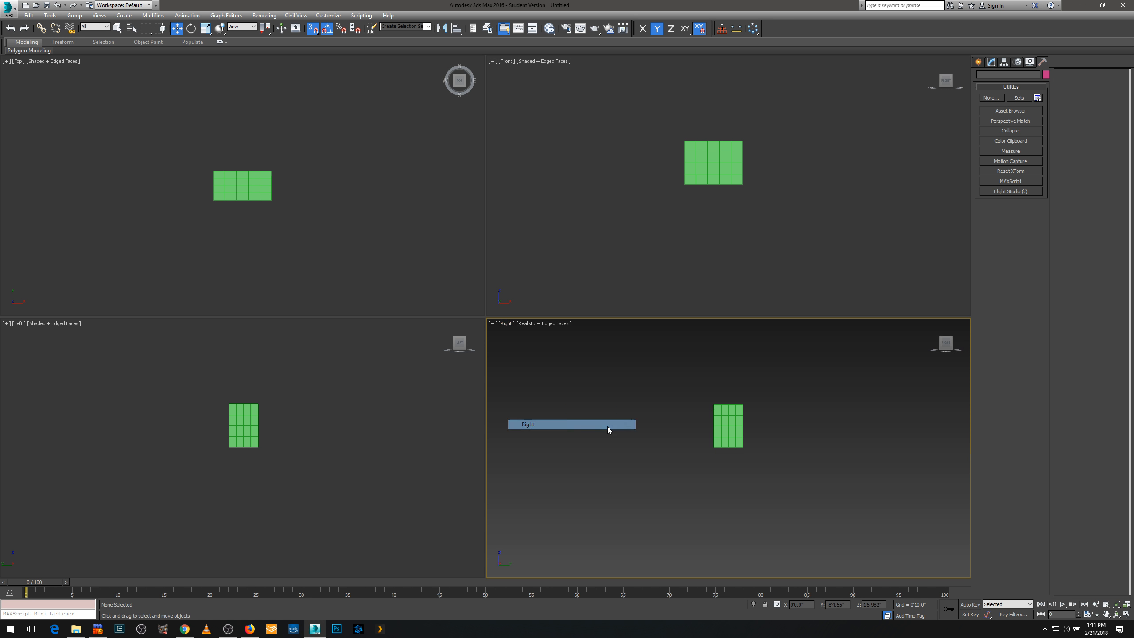
# Switch the Right viewport back to Perspective, orbit to an angled view of the box, and change it to Orthographic
pyautogui.click(508, 324)
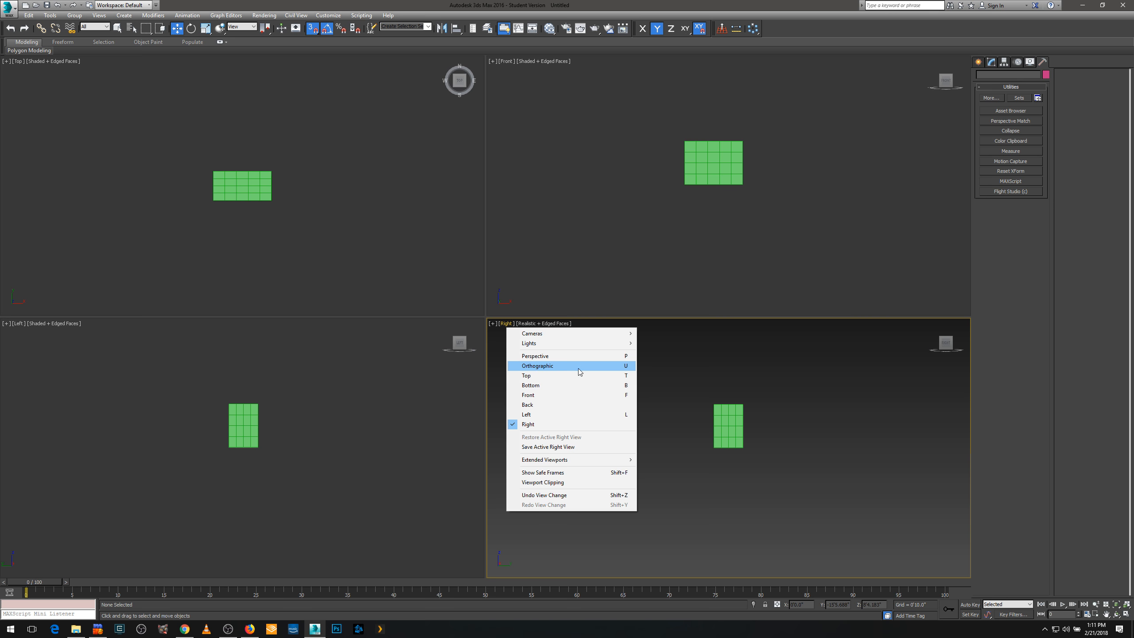
pyautogui.click(695, 386)
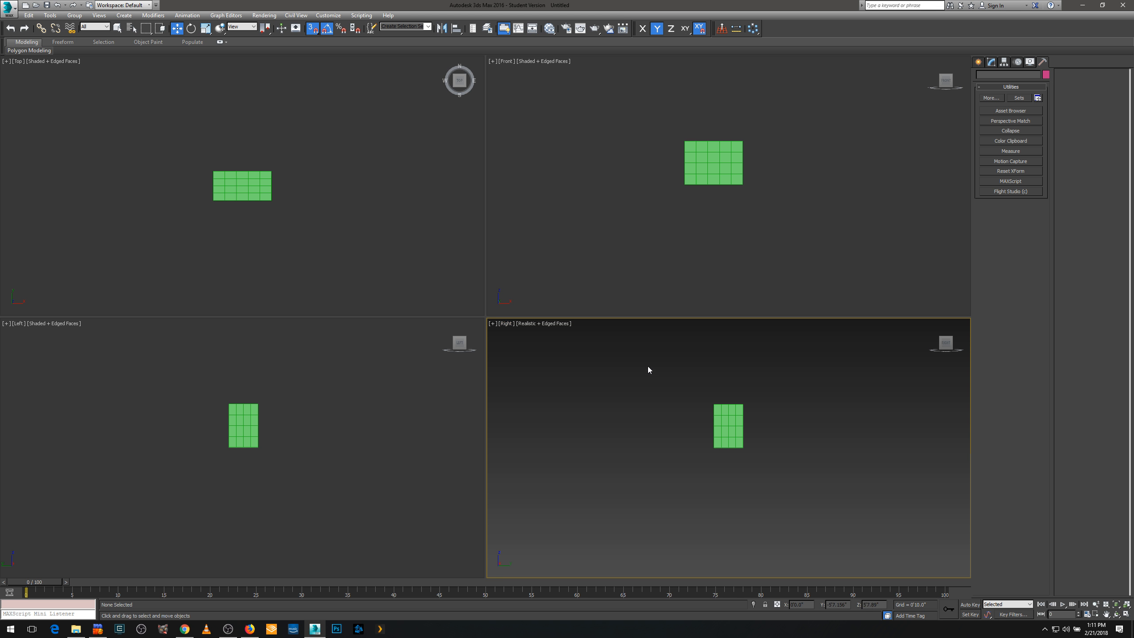
pyautogui.press('p')
pyautogui.keyDown('alt'); pyautogui.moveTo(606, 365); pyautogui.dragTo(615, 398, button='middle'); pyautogui.keyUp('alt')
pyautogui.press('u')
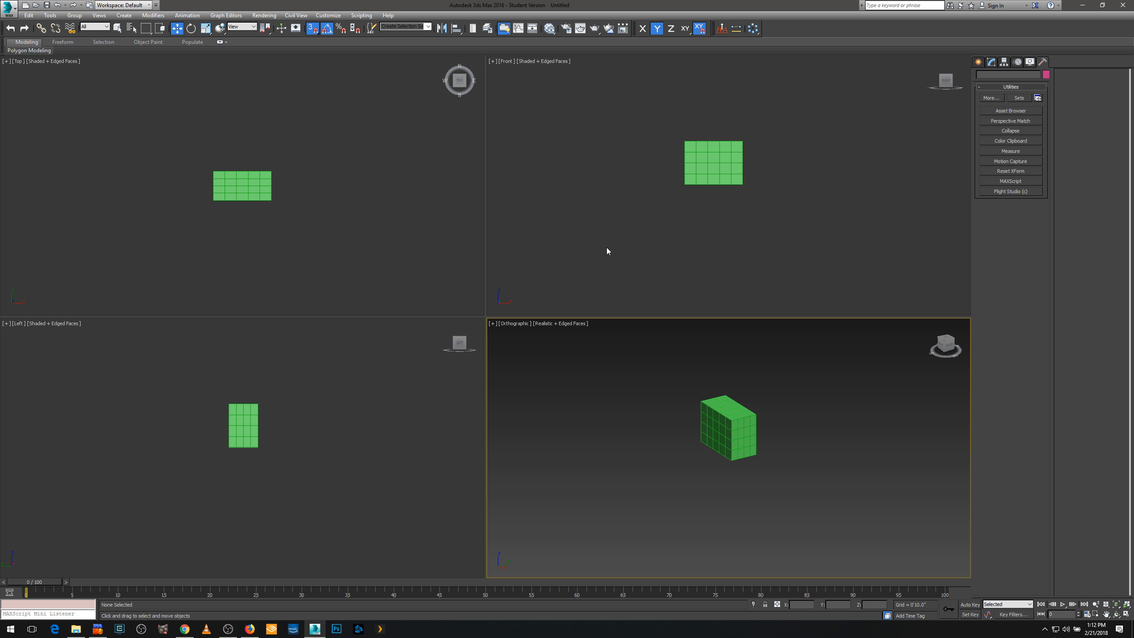
# Turn the edged faces display off and back on in the Orthographic viewport
pyautogui.moveTo(798, 436); pyautogui.dragTo(783, 449, button='middle')
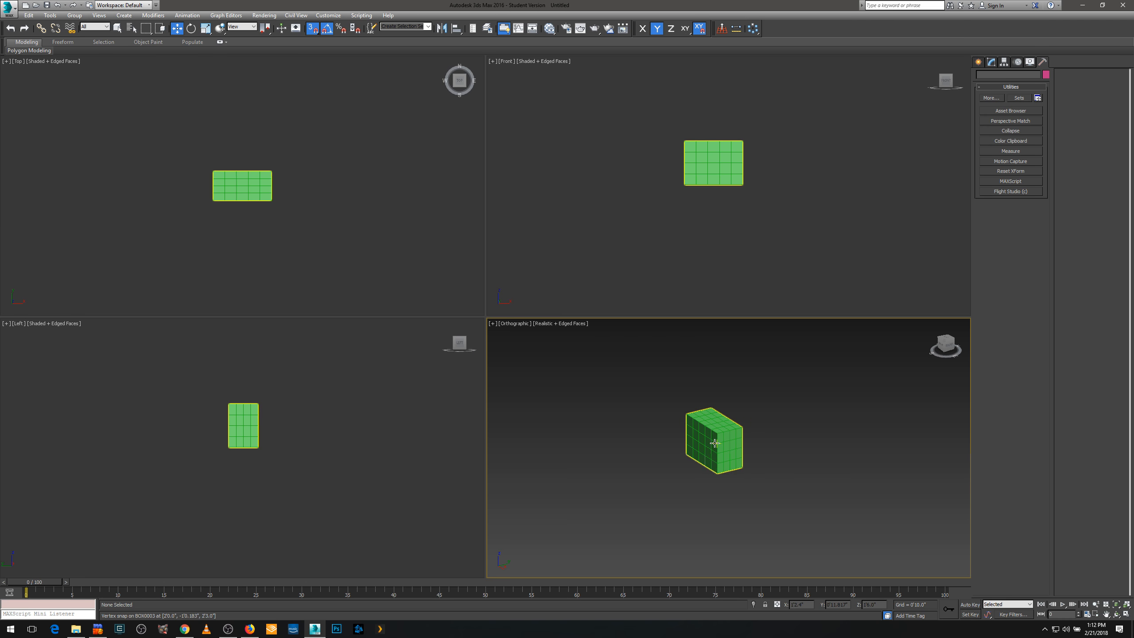
pyautogui.scroll(4, 715, 443)
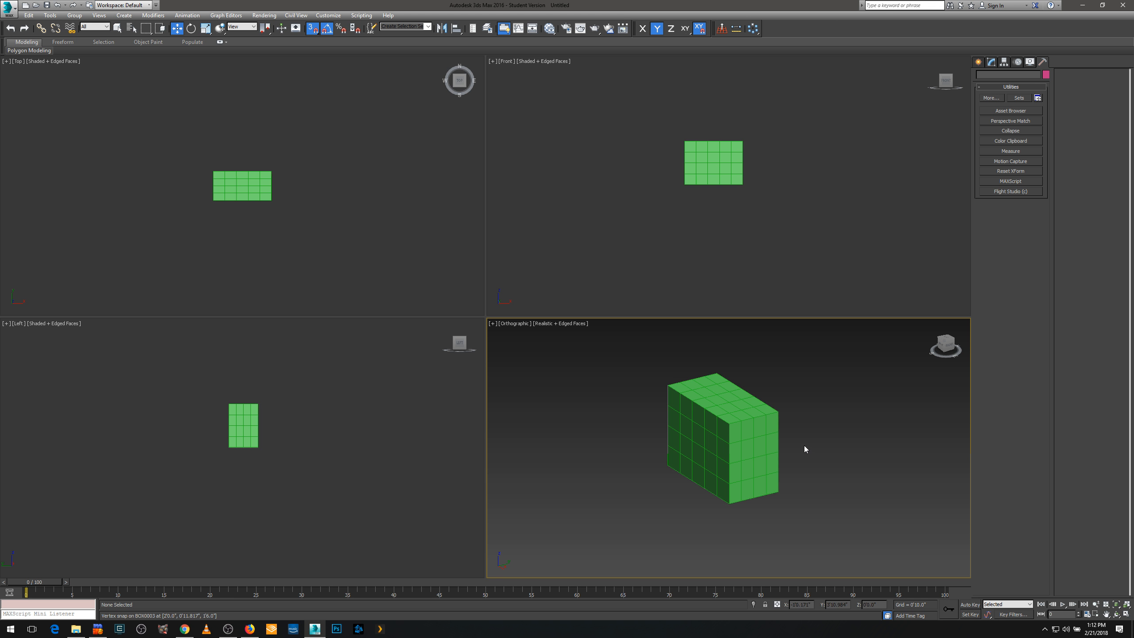
pyautogui.press('F4')
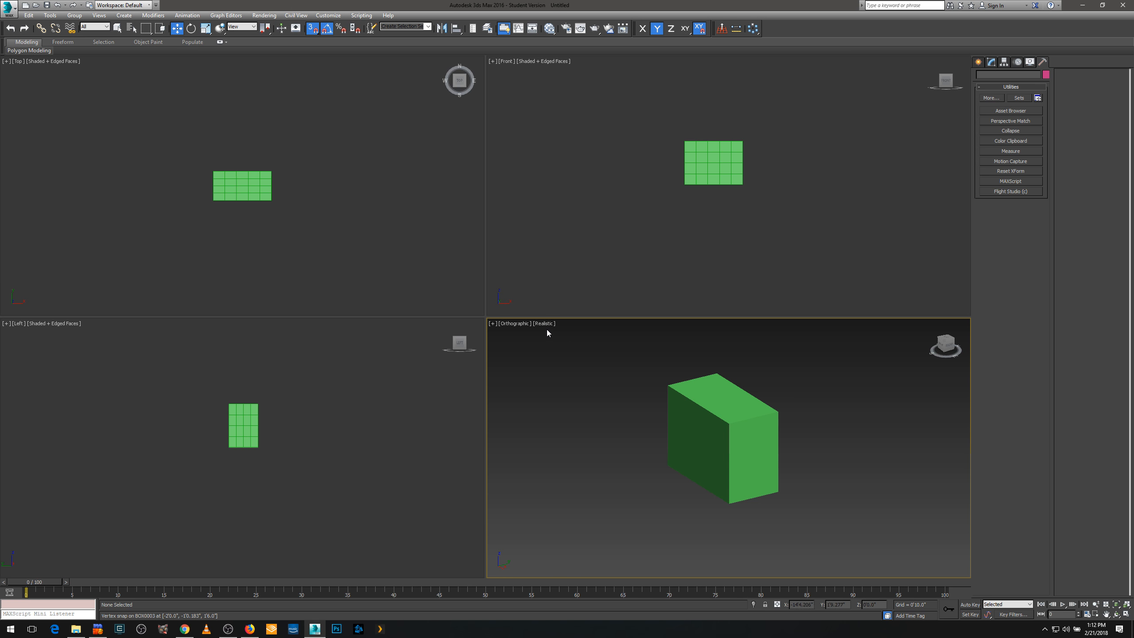
pyautogui.press('F4')
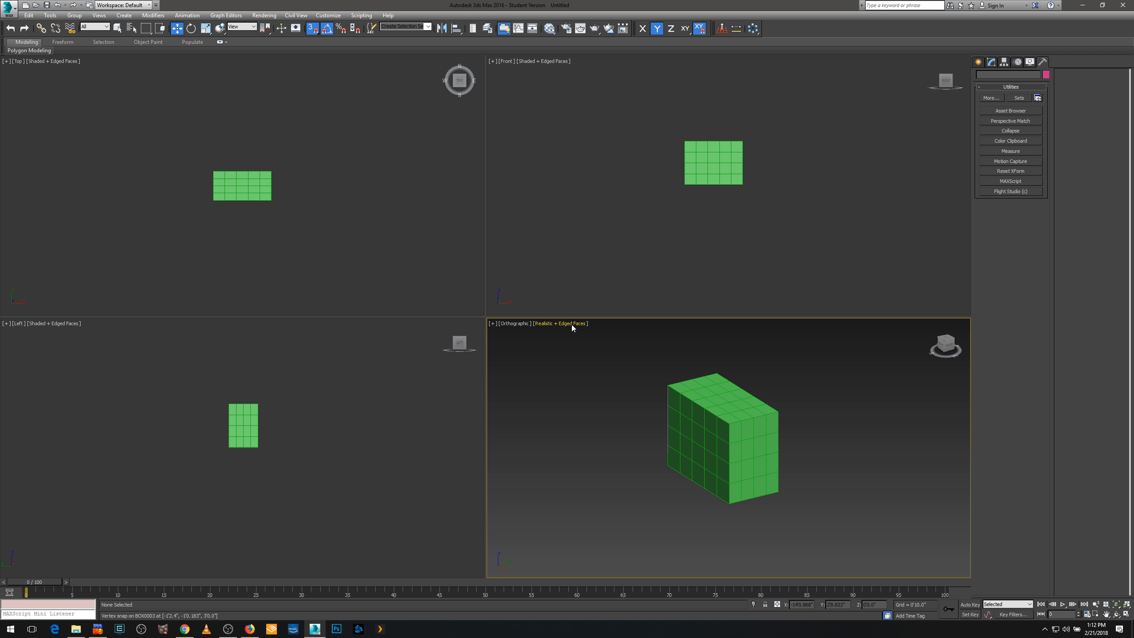
# Switch the Orthographic viewport's shading to Shaded and back to Realistic
pyautogui.click(572, 325)
pyautogui.click(609, 344)
pyautogui.click(569, 322)
pyautogui.click(590, 333)
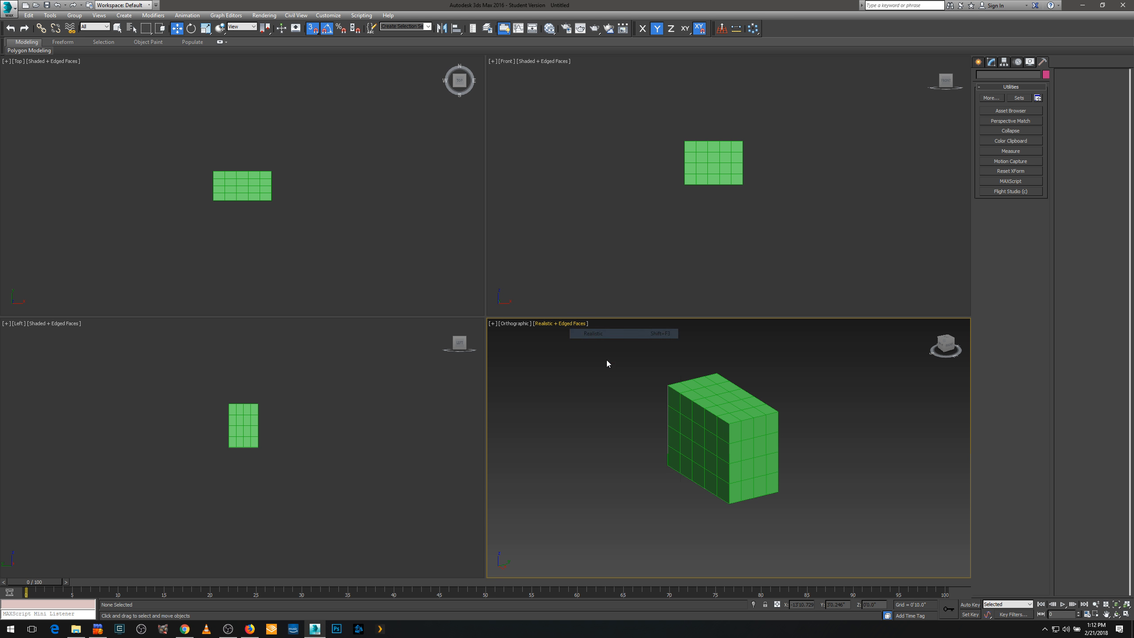
# Set the Orthographic viewport to illuminate with default lights and orbit around the box to check its shading
pyautogui.click(552, 323)
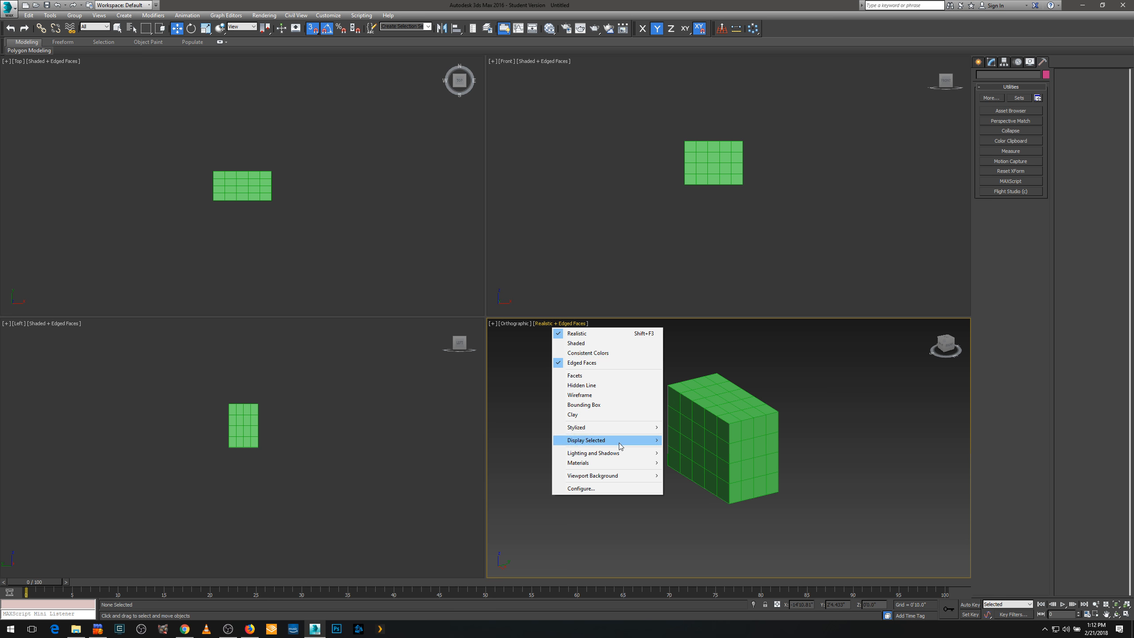
pyautogui.moveTo(613, 454)
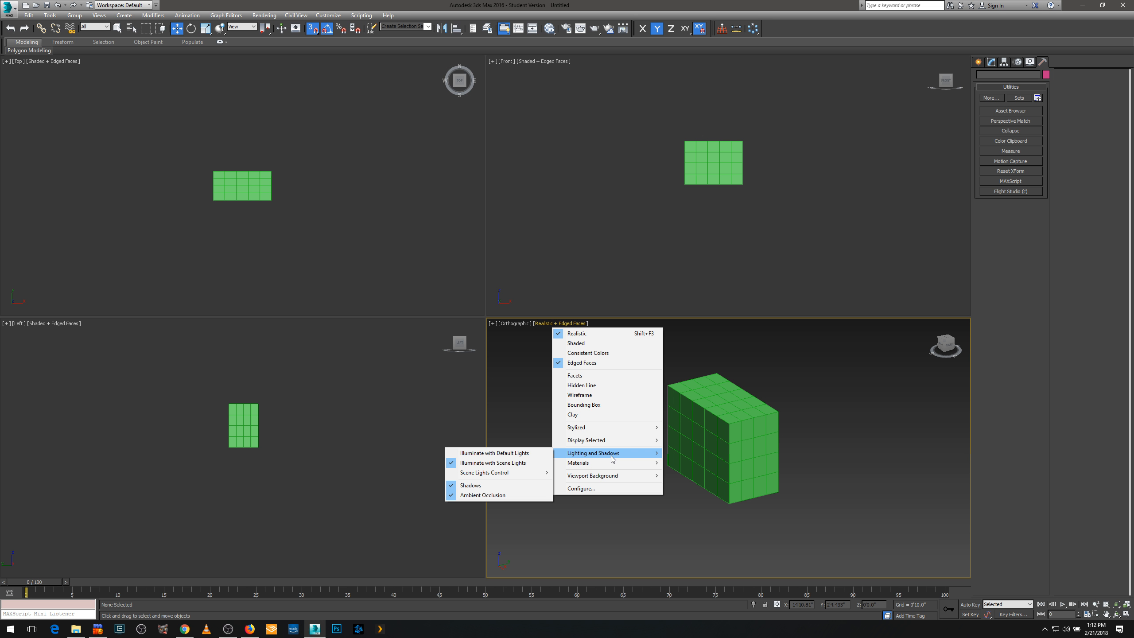
pyautogui.click(503, 454)
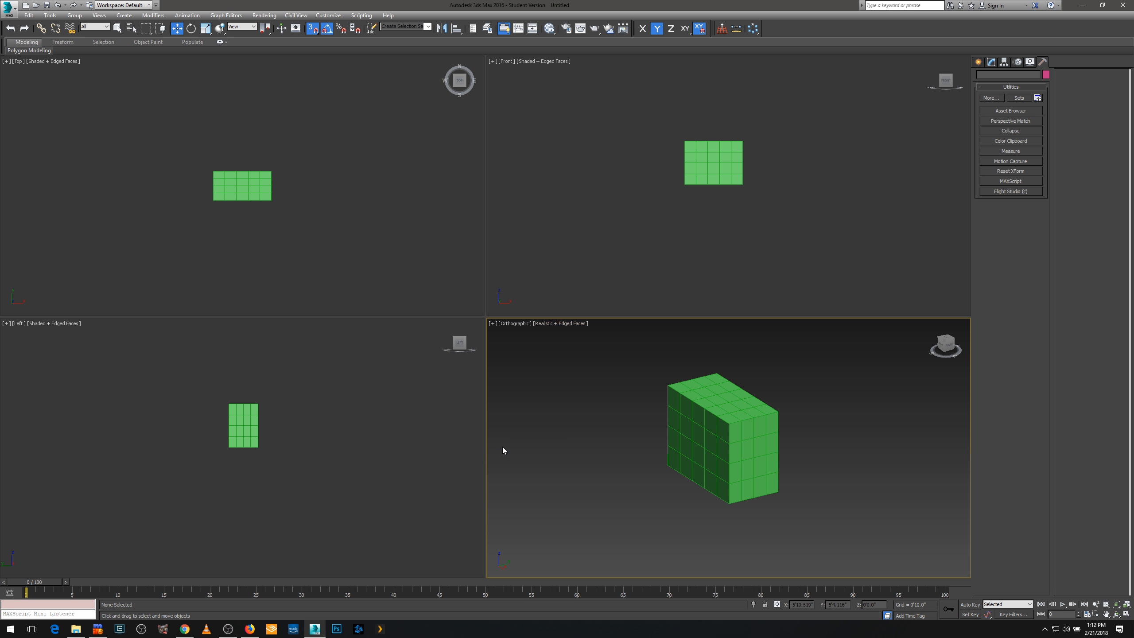
pyautogui.click(551, 324)
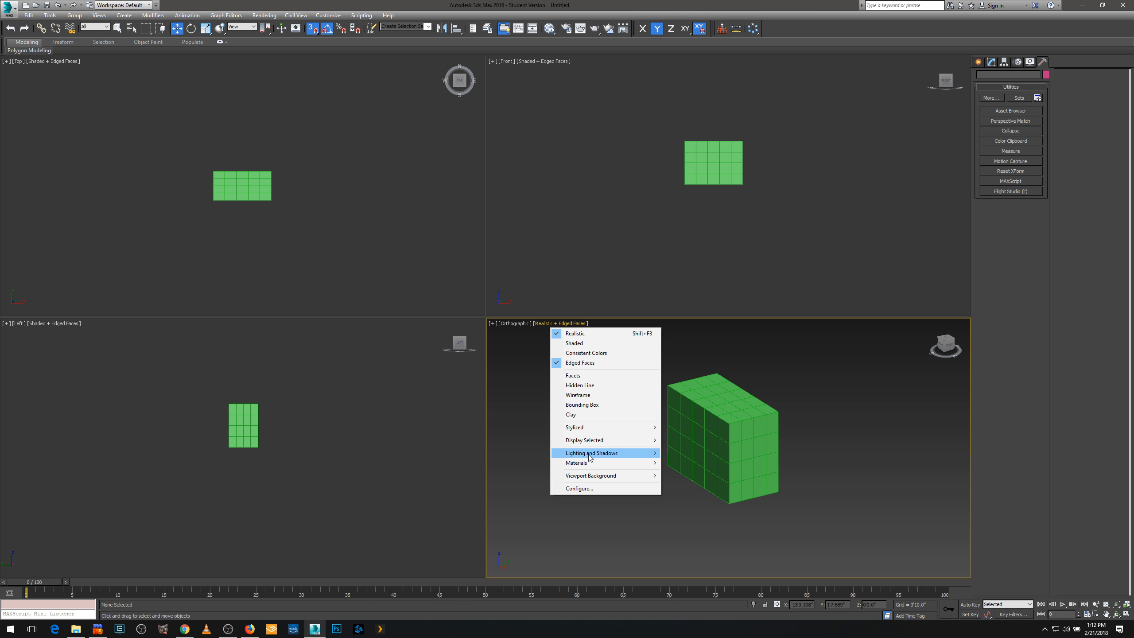
pyautogui.click(505, 454)
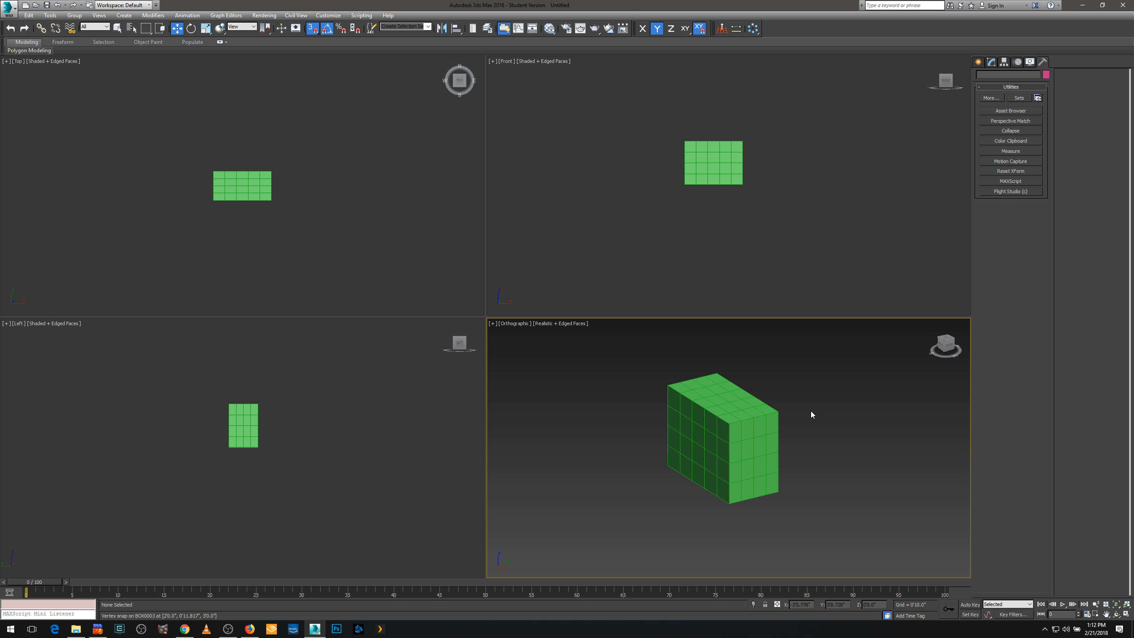
pyautogui.moveTo(792, 416)
pyautogui.keyDown('alt'); pyautogui.mouseDown(button='middle')
pyautogui.moveTo(739, 433)
pyautogui.moveTo(782, 433)
pyautogui.moveTo(734, 432)
pyautogui.mouseUp(button='middle'); pyautogui.keyUp('alt')
pyautogui.moveTo(606, 391); pyautogui.dragTo(636, 366, button='middle')
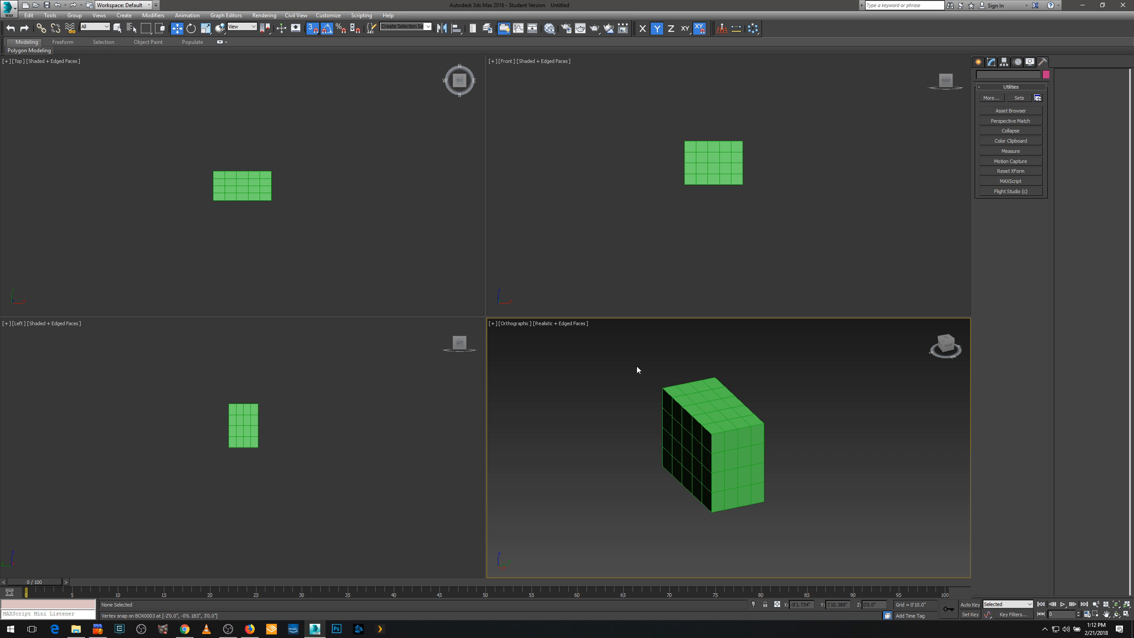
# Display the Orthographic viewport in Consistent Colors, orbit the box slightly, and change the shading to Shaded
pyautogui.click(562, 325)
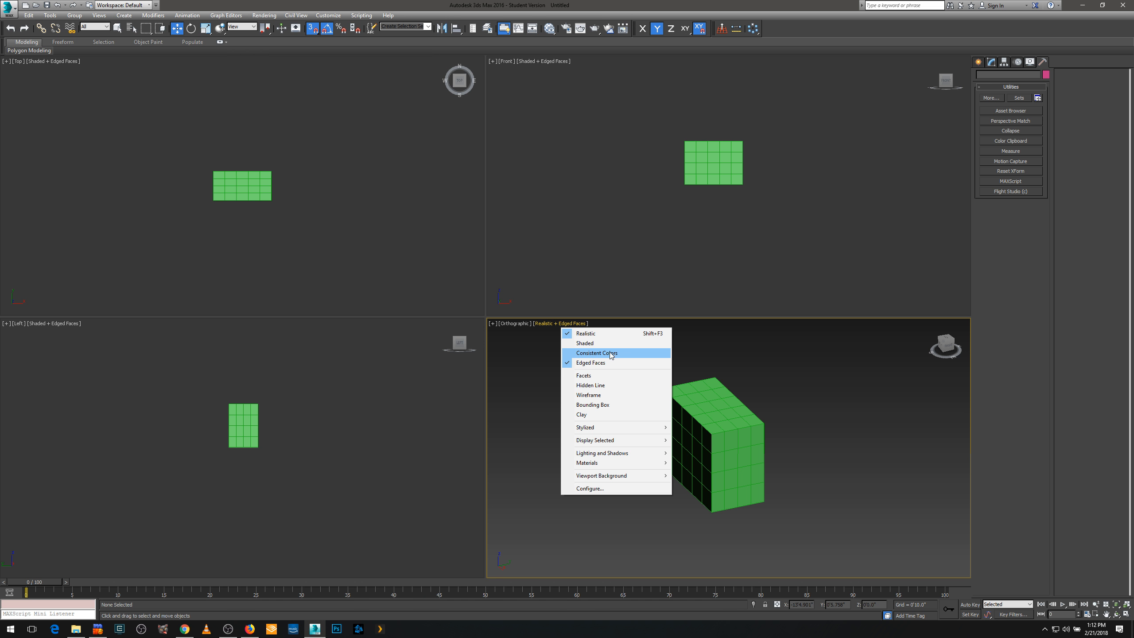
pyautogui.click(612, 353)
pyautogui.moveTo(761, 423)
pyautogui.keyDown('alt'); pyautogui.mouseDown(button='middle')
pyautogui.moveTo(796, 412)
pyautogui.moveTo(755, 419)
pyautogui.mouseUp(button='middle'); pyautogui.keyUp('alt')
pyautogui.click(567, 324)
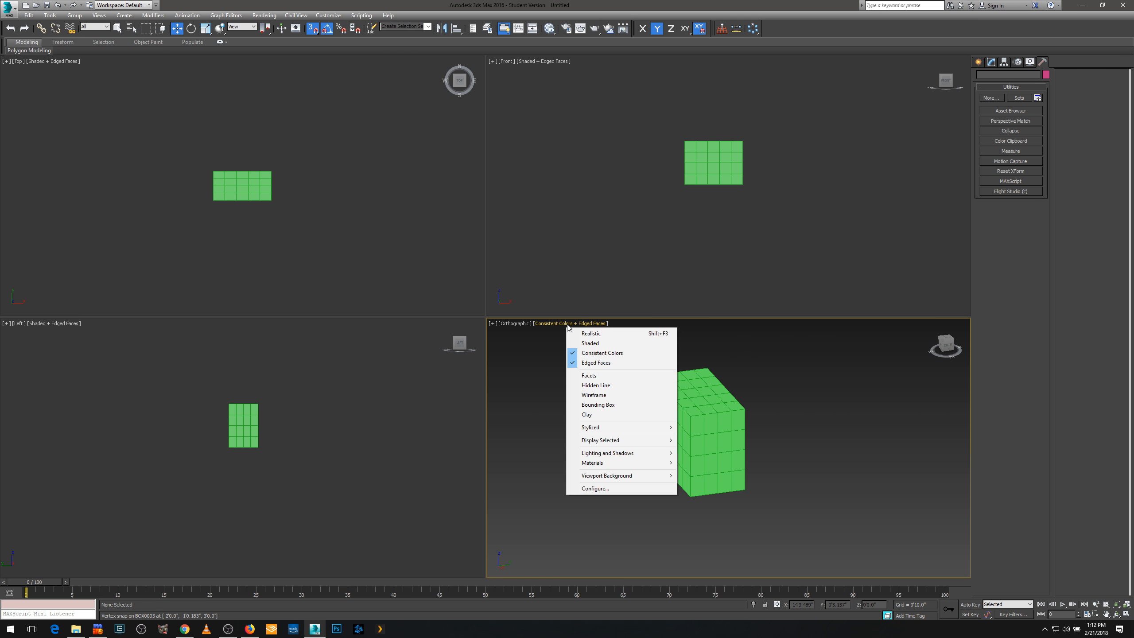
pyautogui.click(586, 344)
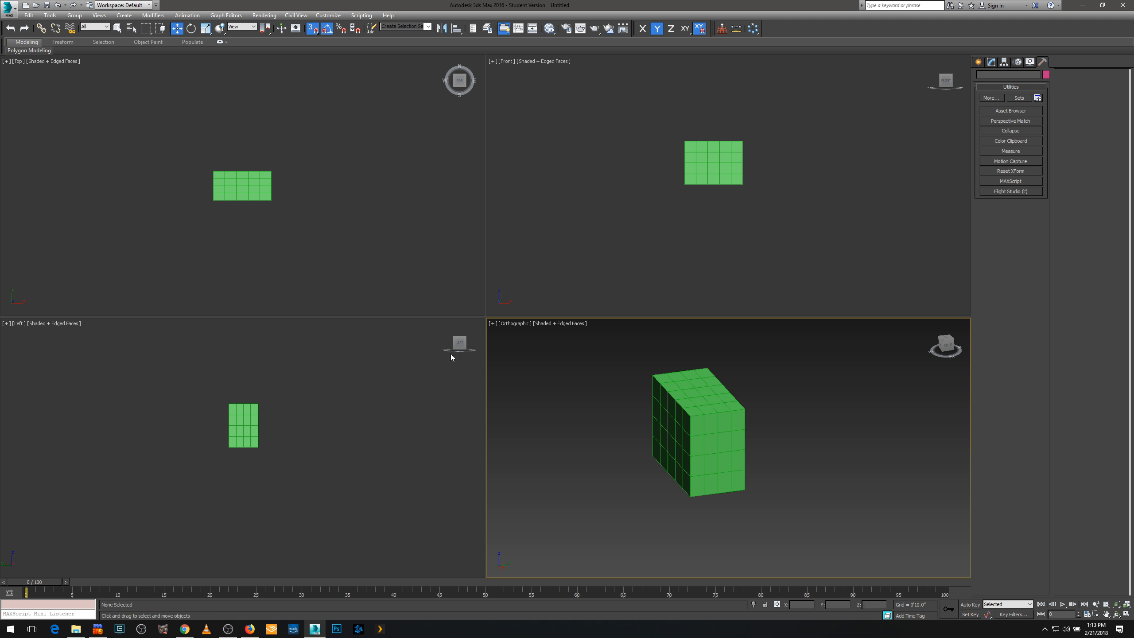
# Set the Top viewport's display style to Wireframe
pyautogui.click(299, 219)
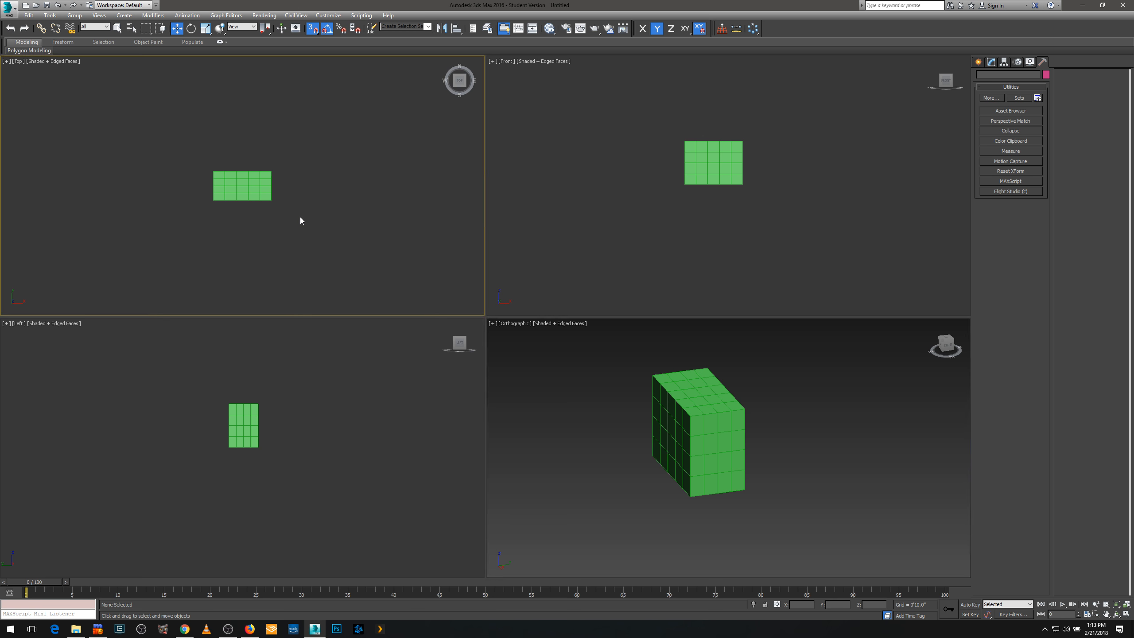
pyautogui.click(44, 64)
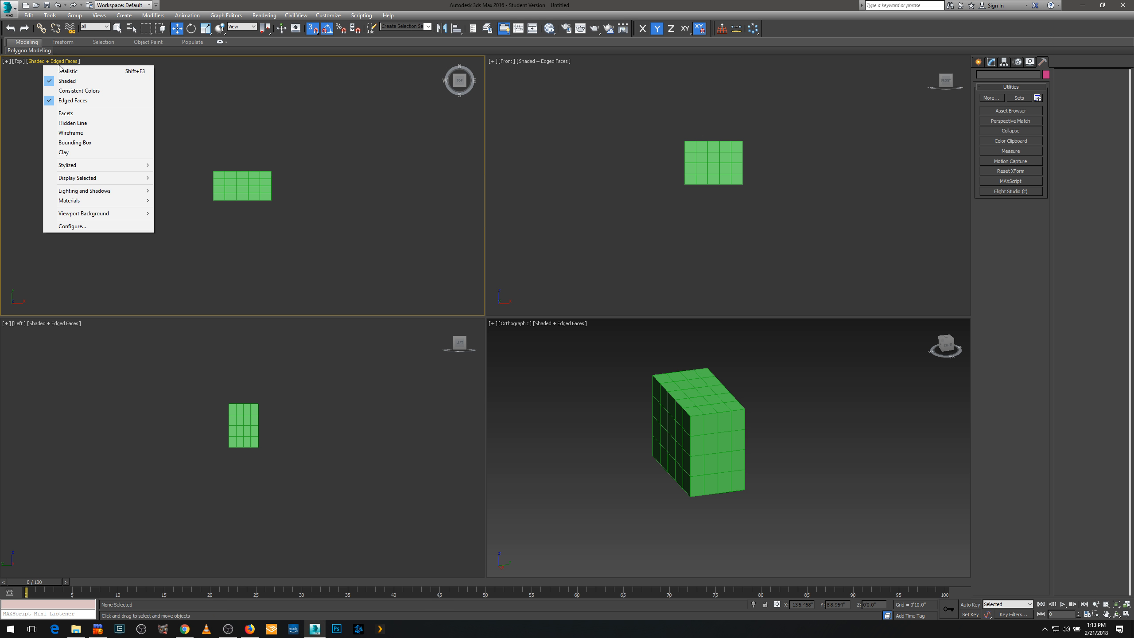
pyautogui.click(72, 134)
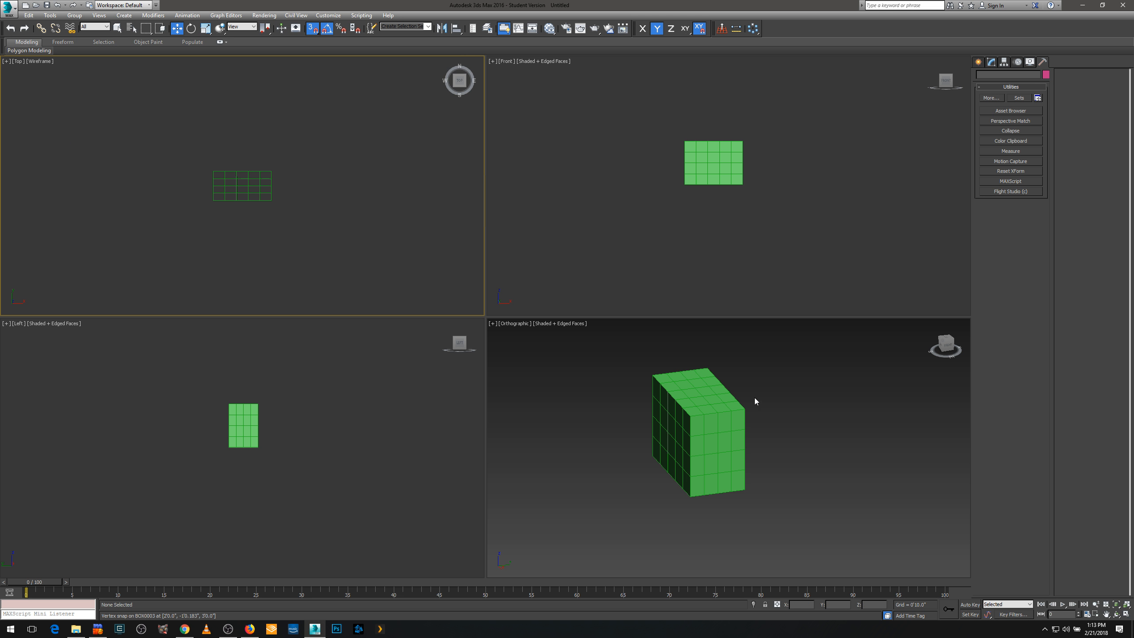
# Set the Orthographic viewport's display style to Clay and orbit to another angle of the box
pyautogui.click(573, 324)
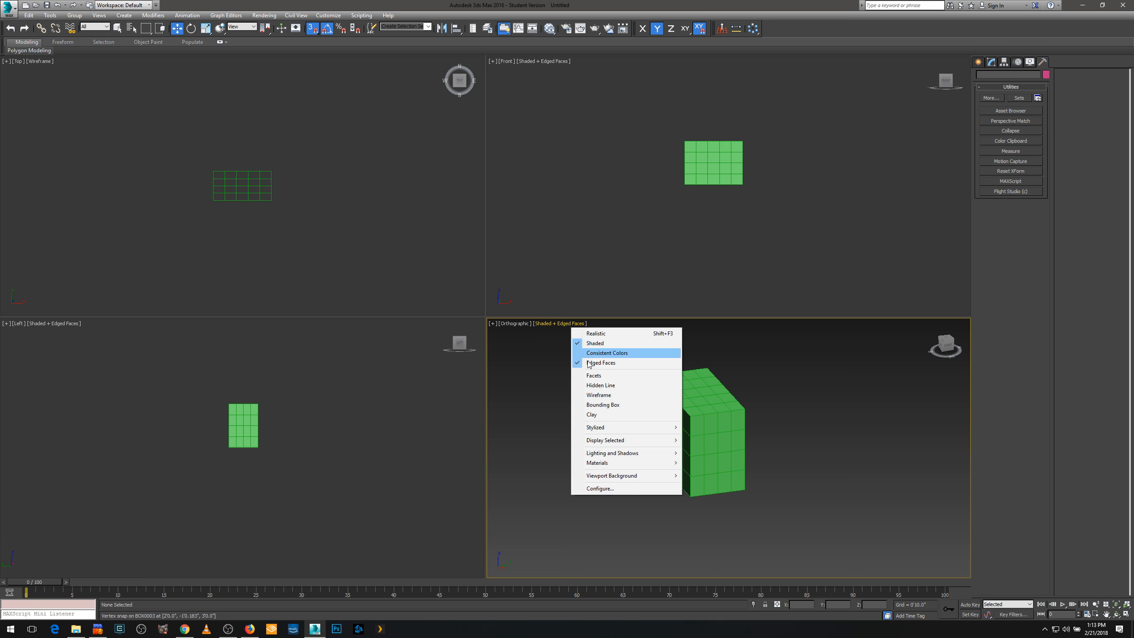
pyautogui.click(599, 414)
pyautogui.moveTo(741, 431)
pyautogui.keyDown('alt'); pyautogui.mouseDown(button='middle')
pyautogui.moveTo(715, 429)
pyautogui.moveTo(759, 431)
pyautogui.mouseUp(button='middle'); pyautogui.keyUp('alt')
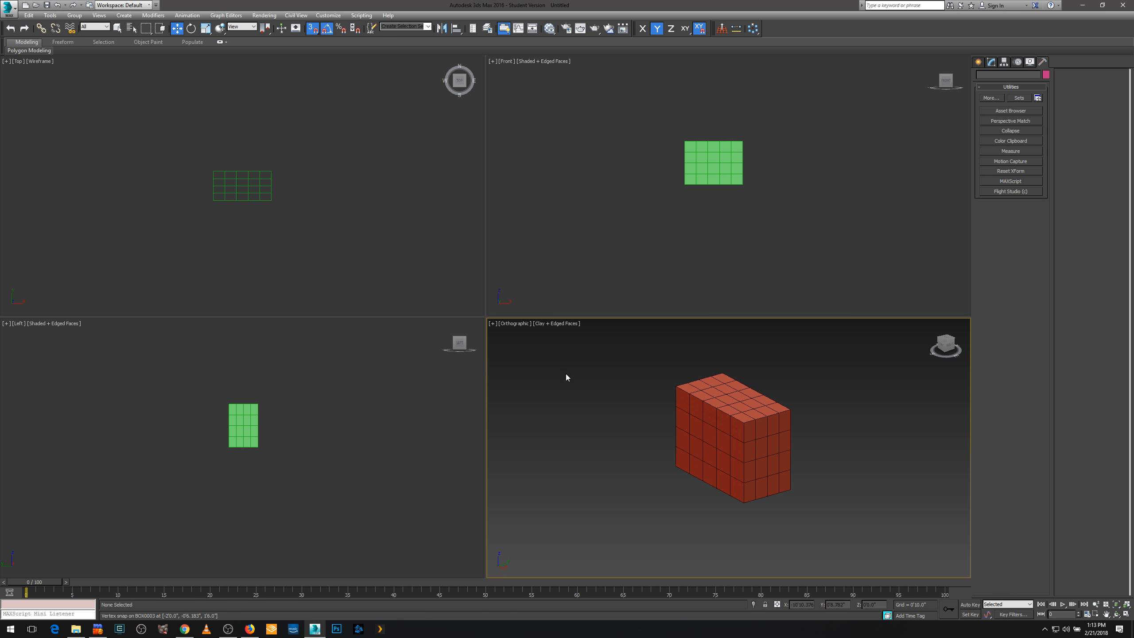
pyautogui.moveTo(603, 397); pyautogui.dragTo(585, 401, button='middle')
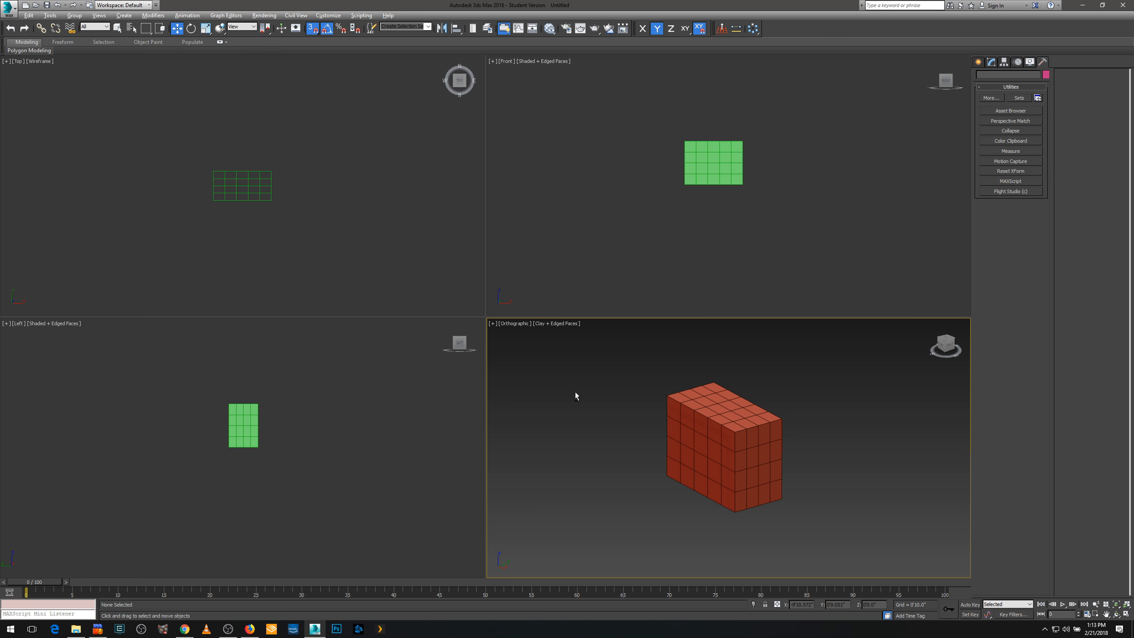
# Maximize the Clay viewport and cycle it through Perspective, Top, Front and Left views, ending in Perspective
pyautogui.hotkey('alt', 'w')
pyautogui.keyDown('alt'); pyautogui.moveTo(579, 332); pyautogui.dragTo(550, 322, button='middle'); pyautogui.keyUp('alt')
pyautogui.press('p')
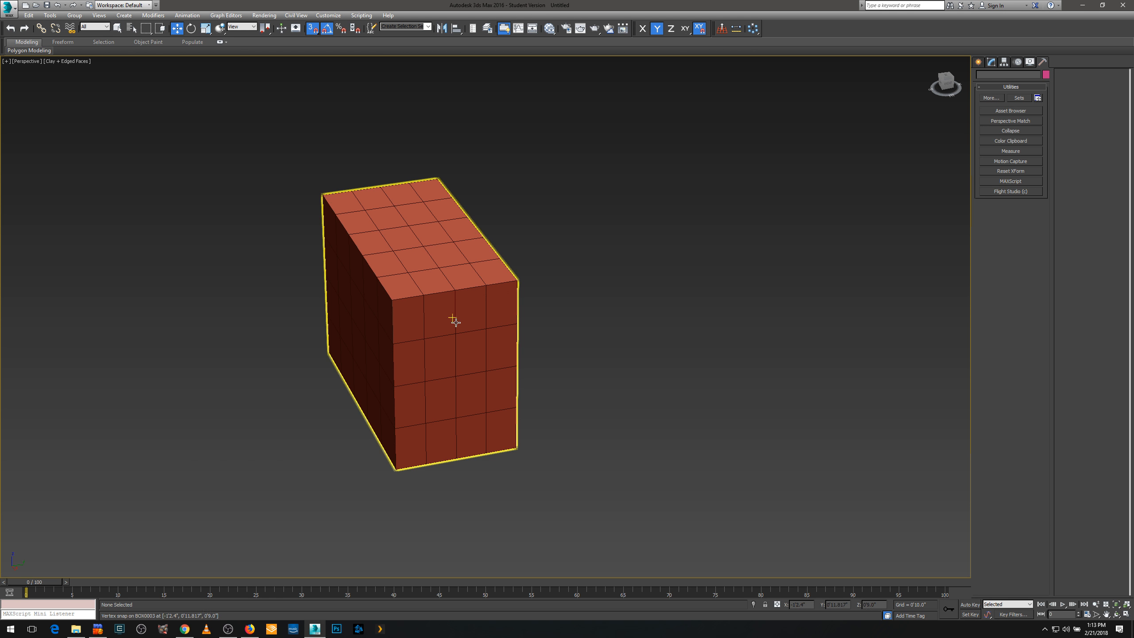
pyautogui.keyDown('alt'); pyautogui.moveTo(453, 319); pyautogui.dragTo(476, 325, button='middle'); pyautogui.keyUp('alt')
pyautogui.press('t')
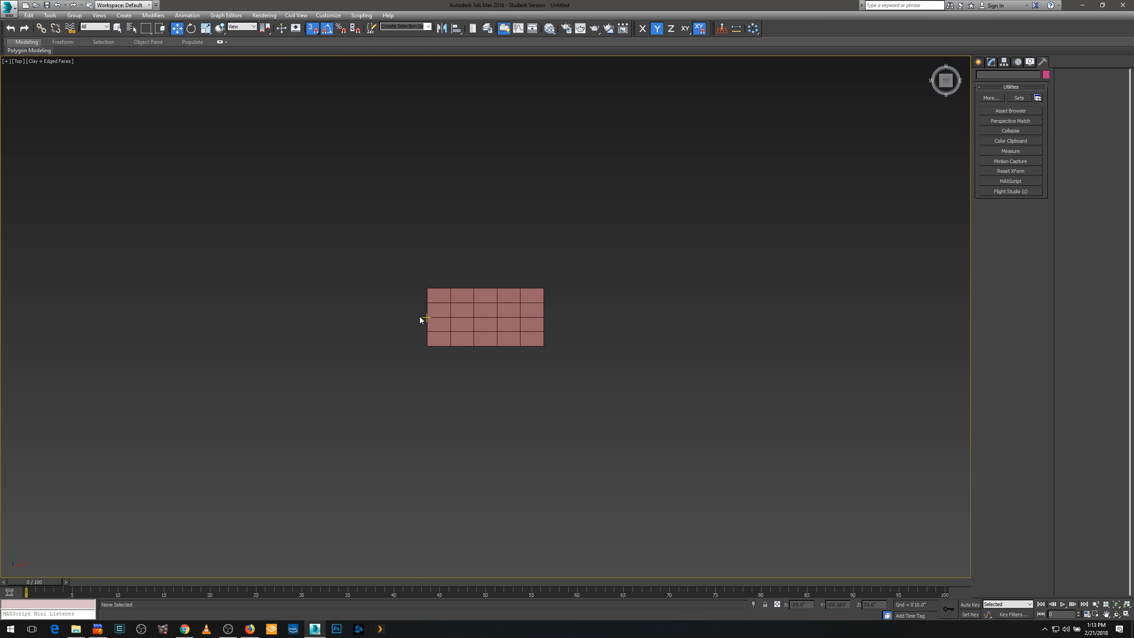
pyautogui.press('f')
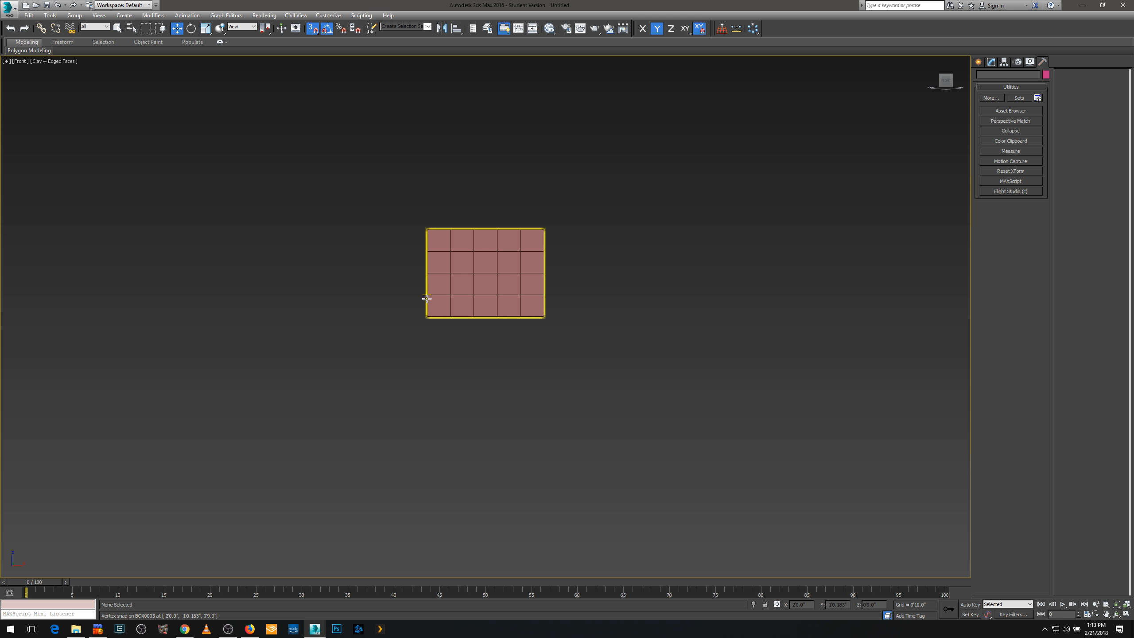
pyautogui.press('l')
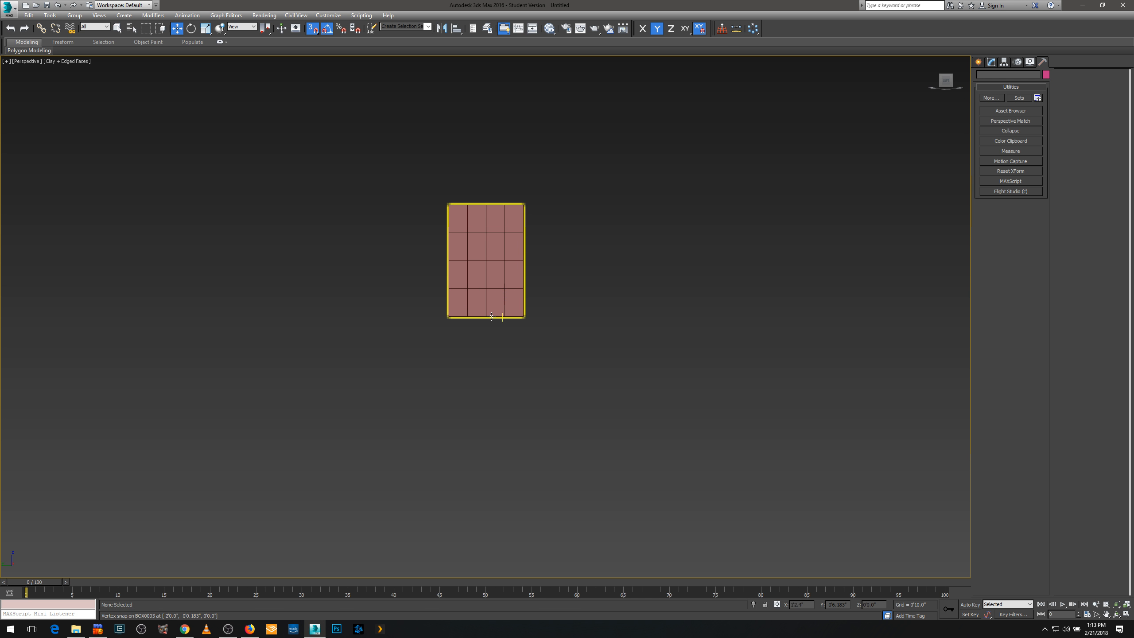
pyautogui.press('p')
# Zoom in and out on the box in the maximized Perspective viewport
pyautogui.scroll(5, 515, 323)
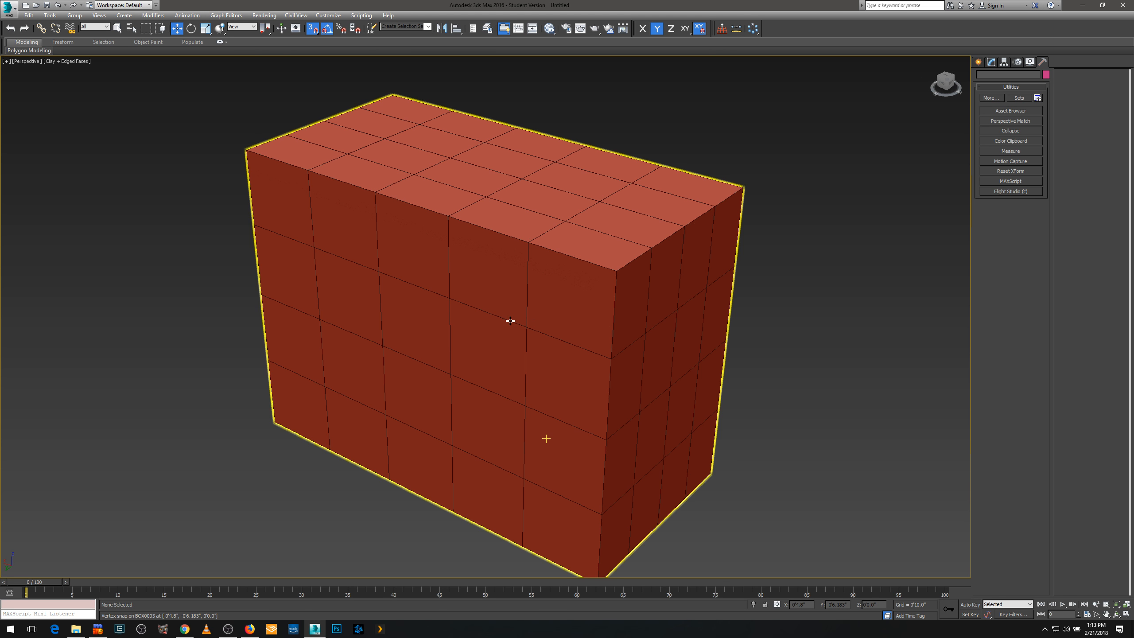
pyautogui.scroll(-3, 512, 309)
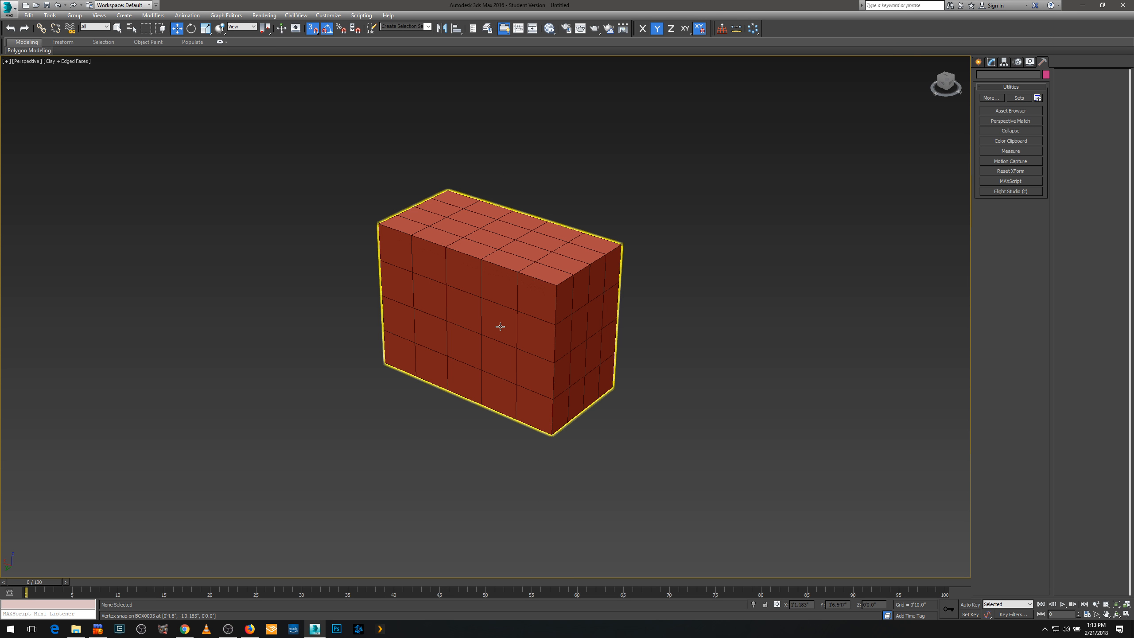
pyautogui.scroll(-2, 500, 322)
pyautogui.scroll(3, 499, 321)
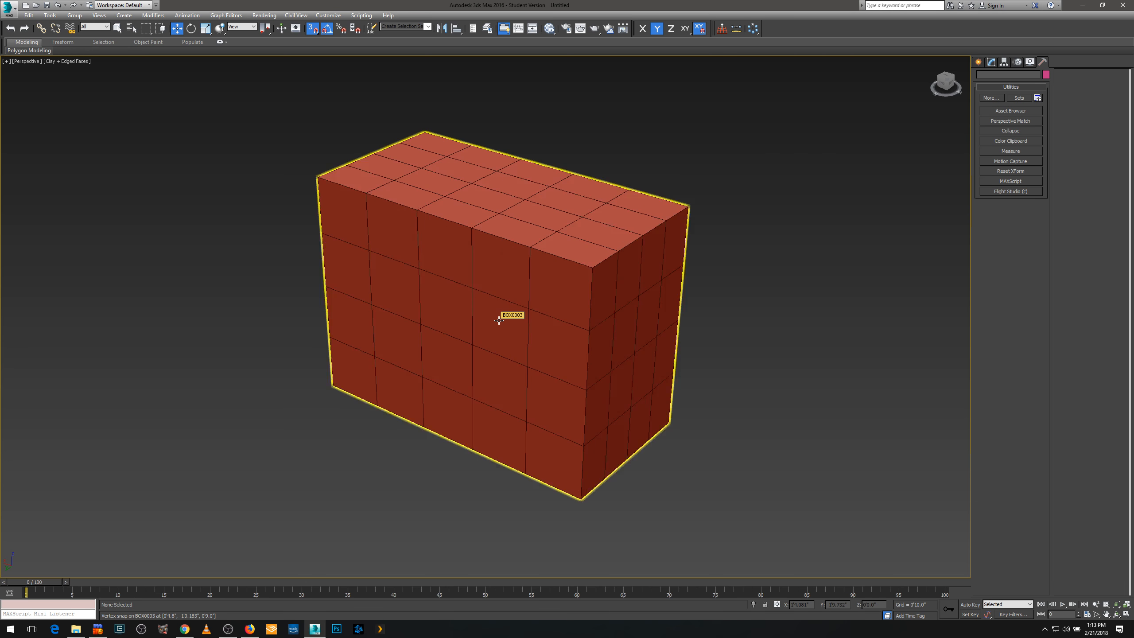
pyautogui.scroll(-3, 496, 257)
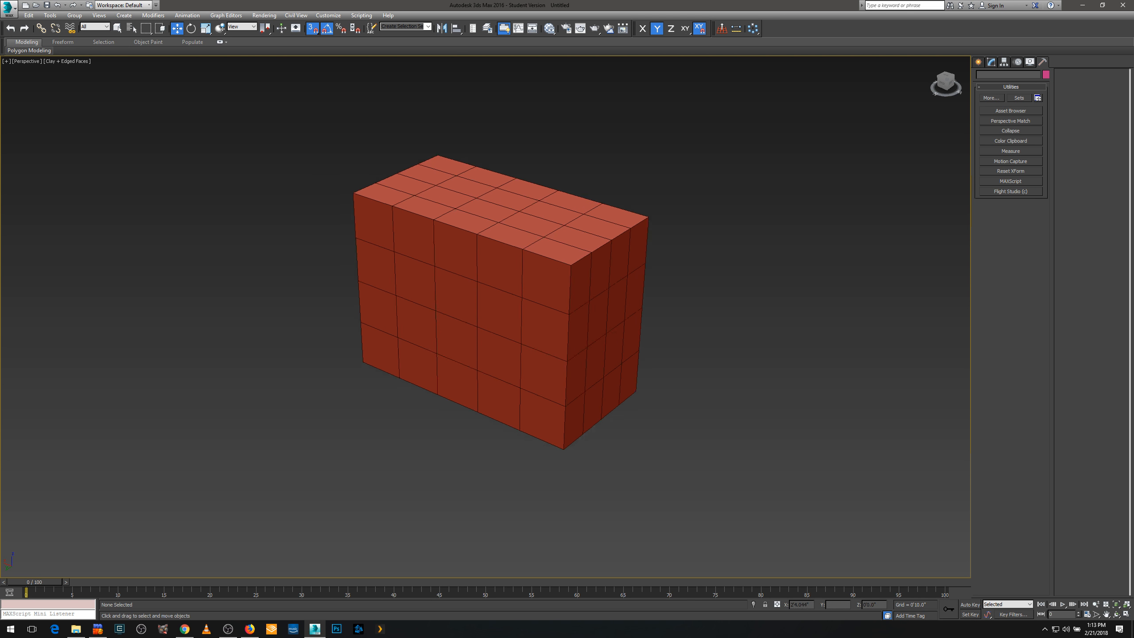
pyautogui.scroll(1, 496, 257)
pyautogui.scroll(2, 492, 255)
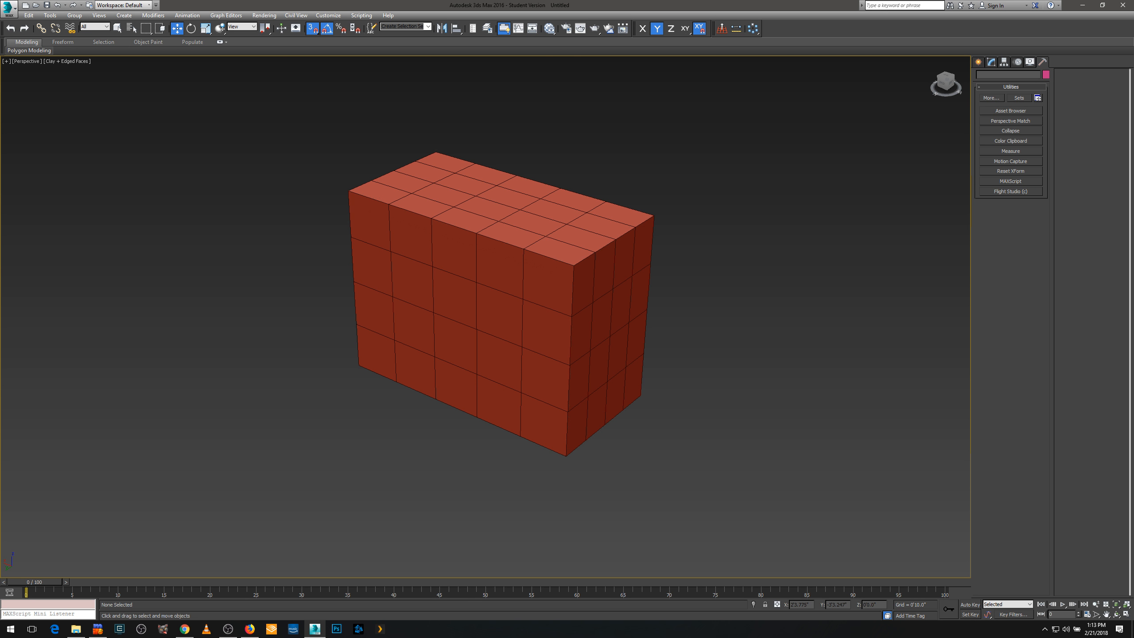
# Restore the four-viewport layout and show the creation options for Standard Primitives
pyautogui.click(57, 63)
pyautogui.click(322, 87)
pyautogui.hotkey('alt', 'w')
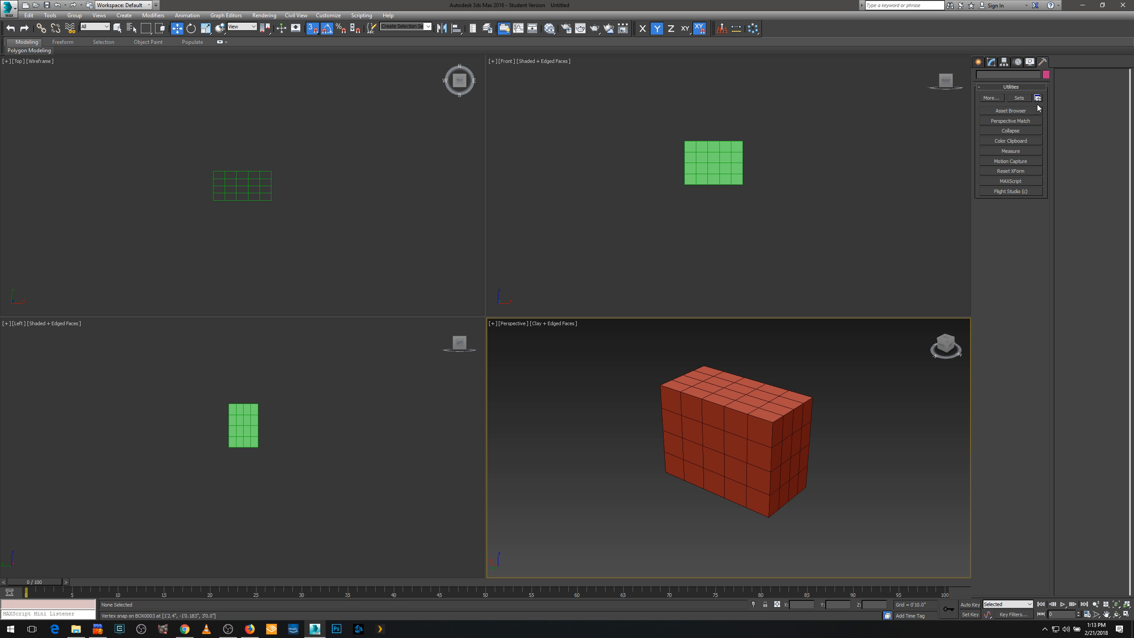
pyautogui.click(979, 62)
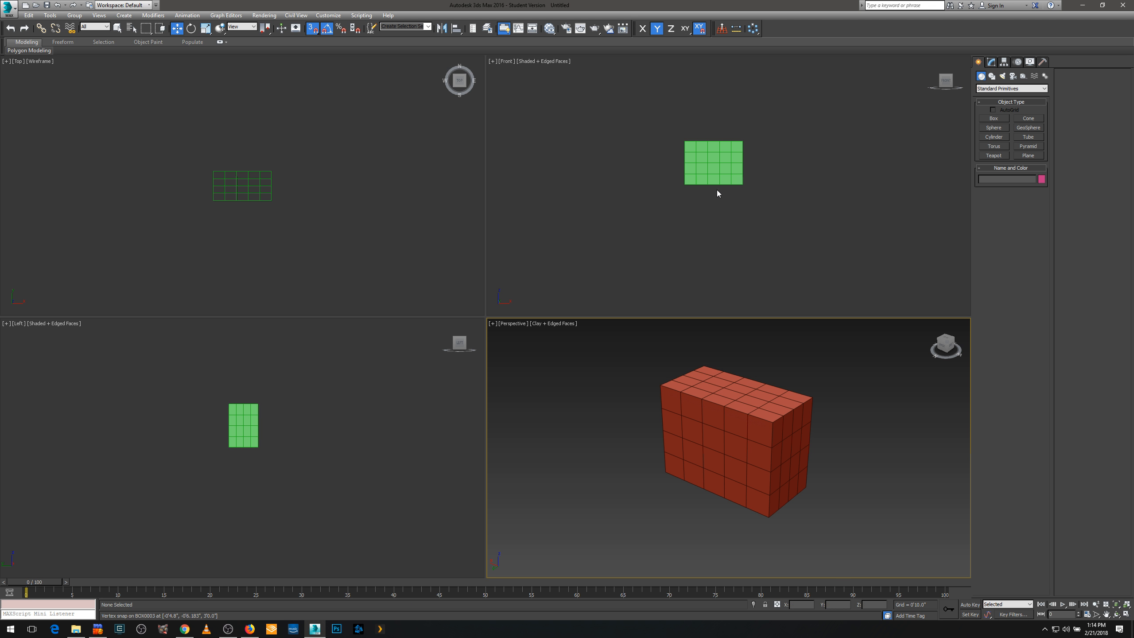
# Select the box and turn the grid on in the Top, Left, Front and Perspective viewports
pyautogui.moveTo(840, 364); pyautogui.dragTo(624, 540)
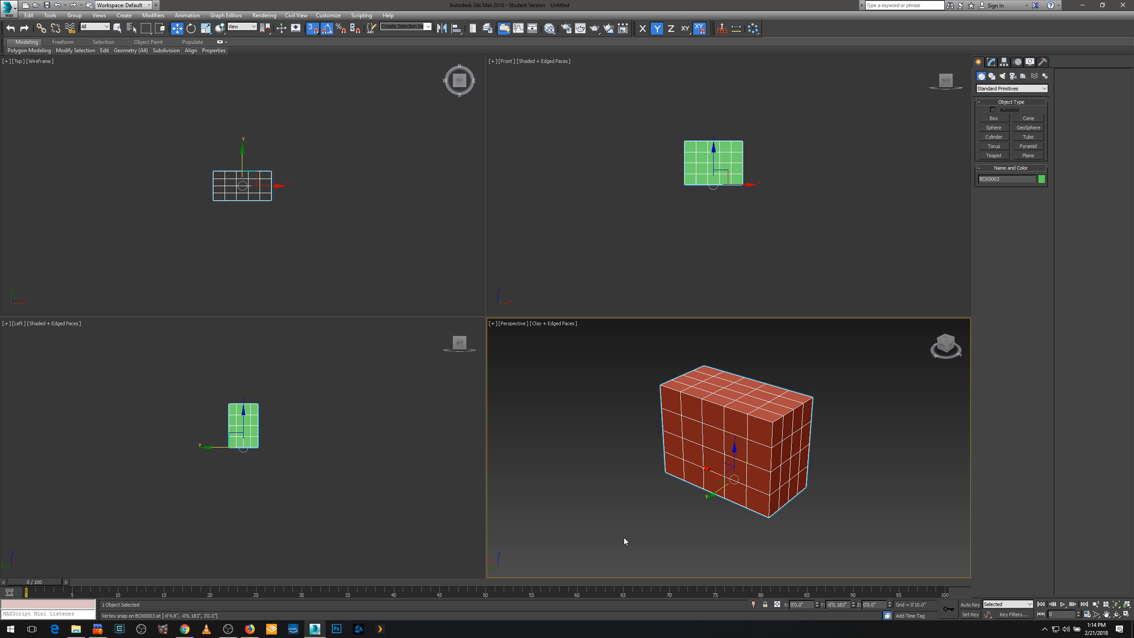
pyautogui.click(802, 604)
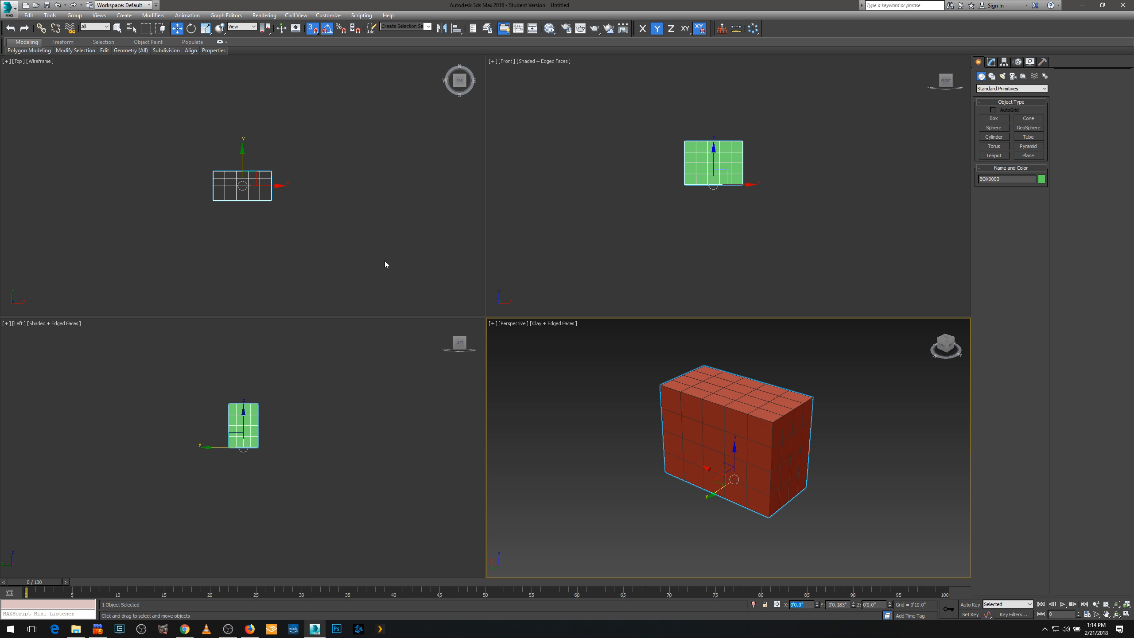
pyautogui.rightClick(343, 223)
pyautogui.rightClick(339, 418)
pyautogui.rightClick(576, 248)
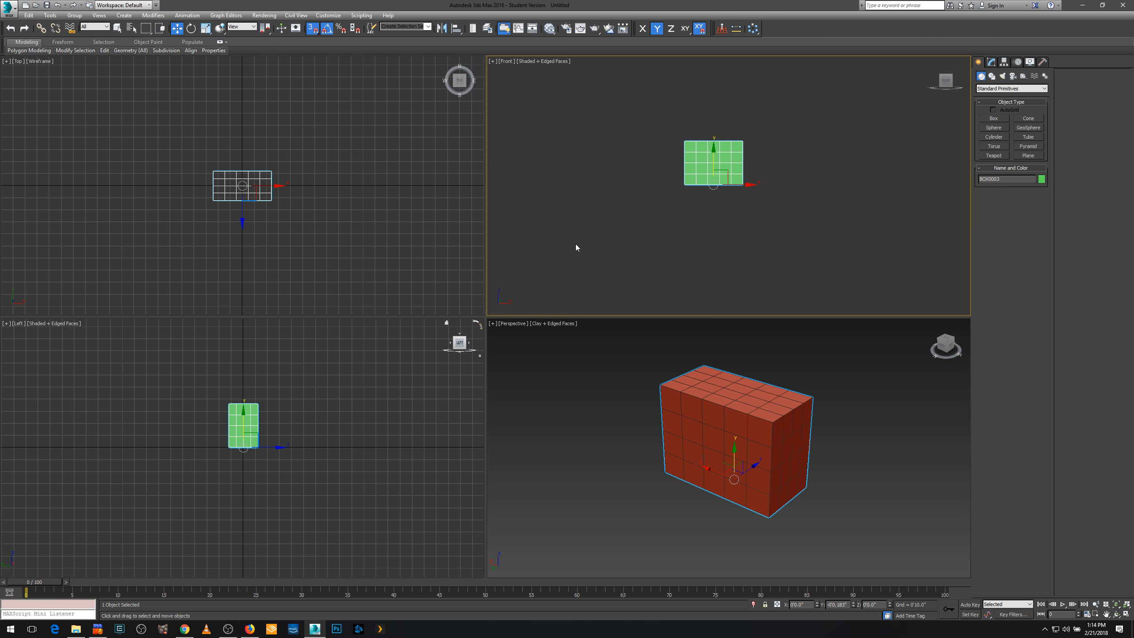
pyautogui.rightClick(725, 525)
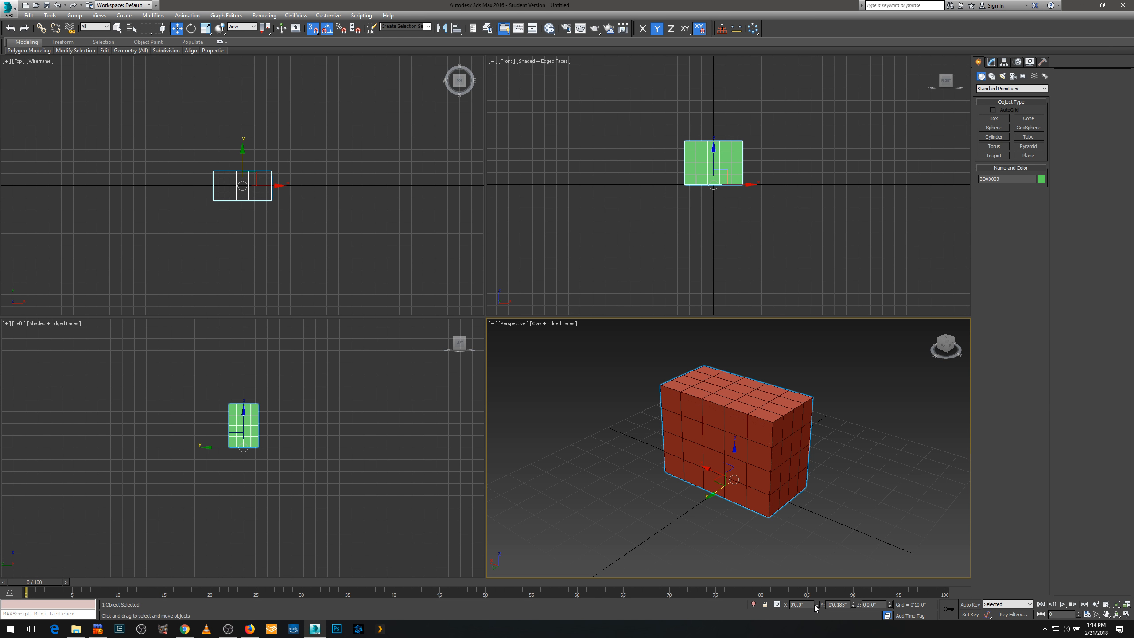
# Move the box away from the origin by setting its coordinates to X 2', Y 3' and Z 1'
pyautogui.moveTo(816, 606)
pyautogui.mouseDown()
pyautogui.moveTo(809, 492)
pyautogui.moveTo(806, 609)
pyautogui.mouseUp()
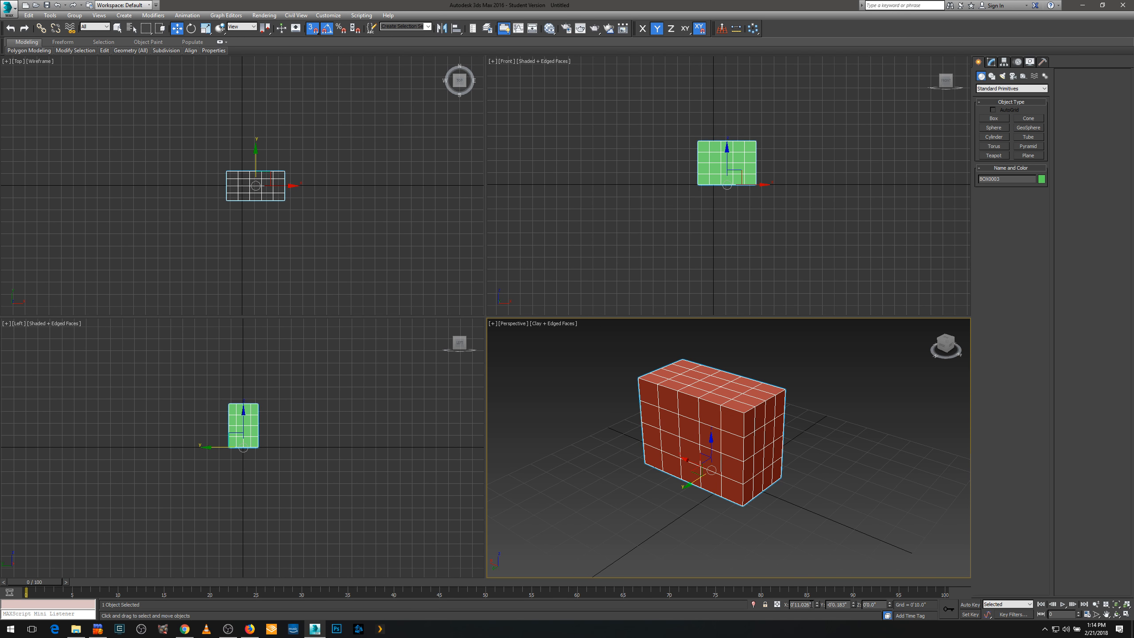
pyautogui.click(812, 605)
pyautogui.write('2')
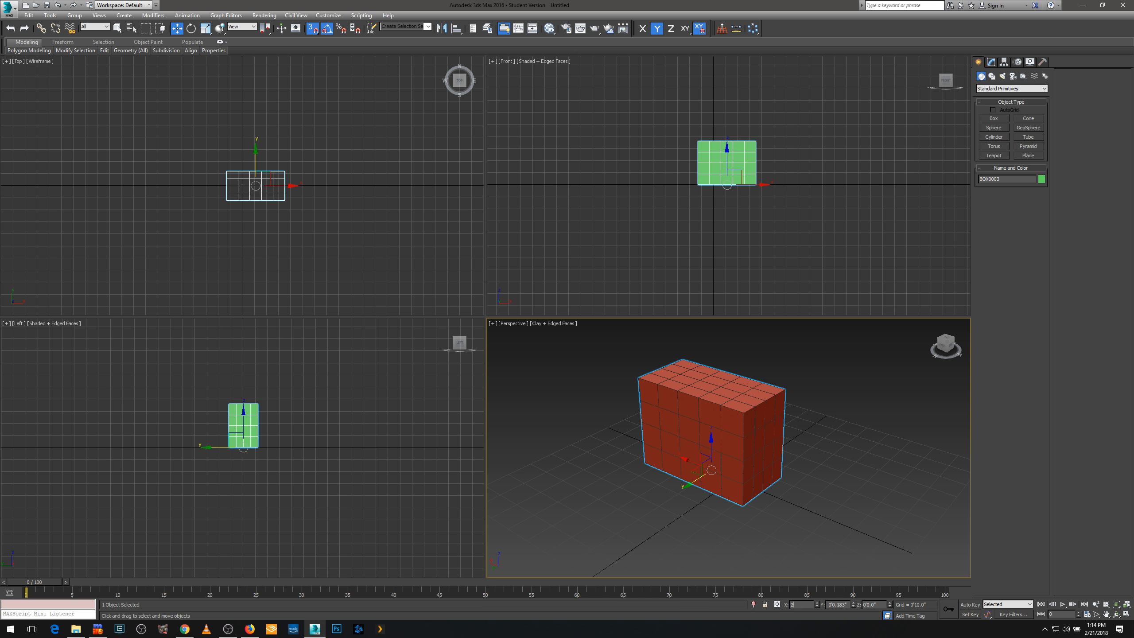
pyautogui.press('Tab')
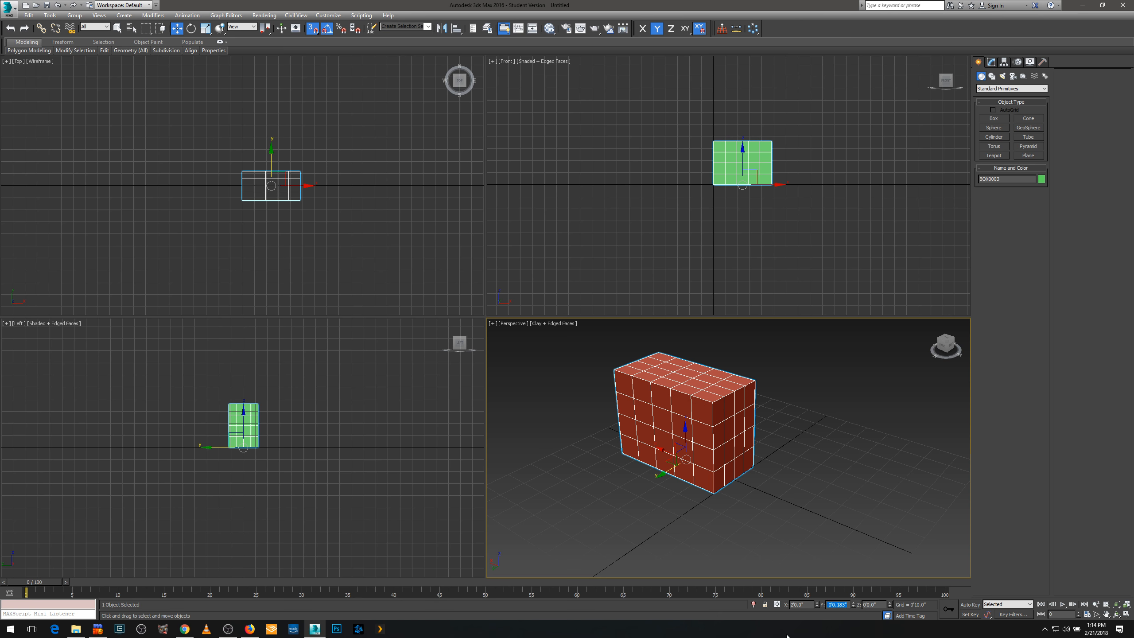
pyautogui.keyDown('alt'); pyautogui.moveTo(721, 494); pyautogui.dragTo(673, 493, button='middle'); pyautogui.keyUp('alt')
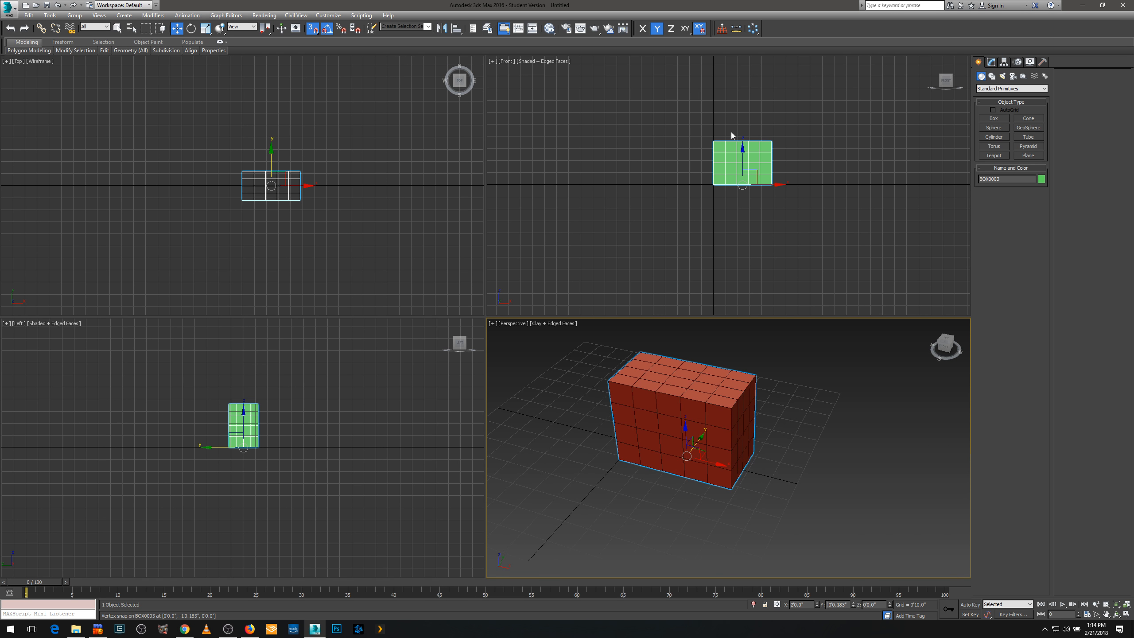
pyautogui.click(842, 604)
pyautogui.write('3')
pyautogui.press('Tab')
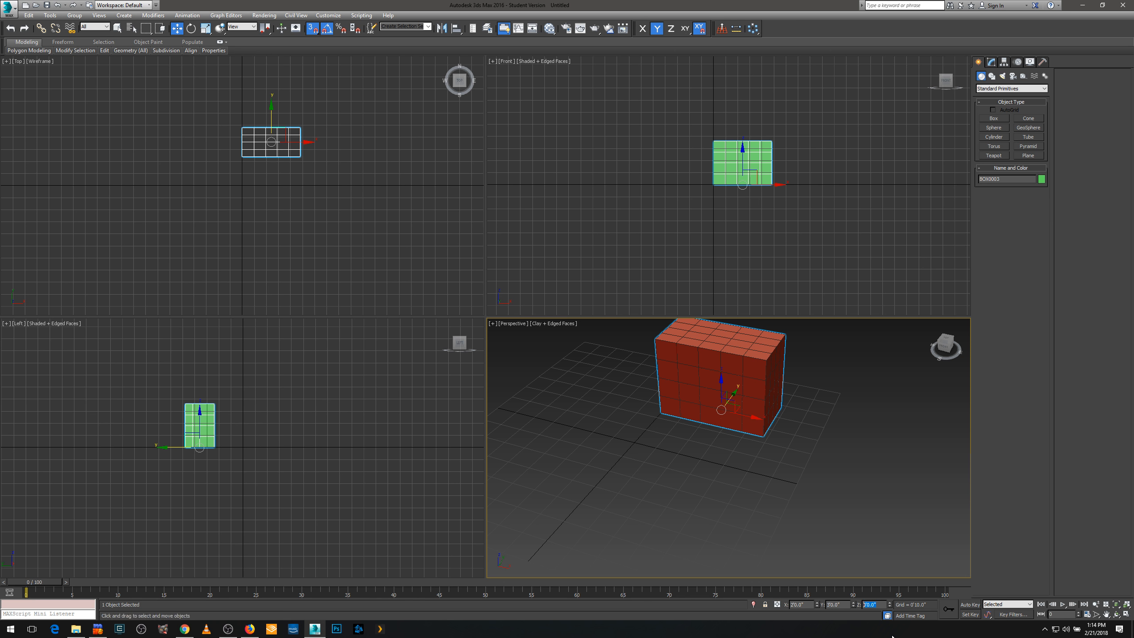
pyautogui.write('10')
pyautogui.press('Tab')
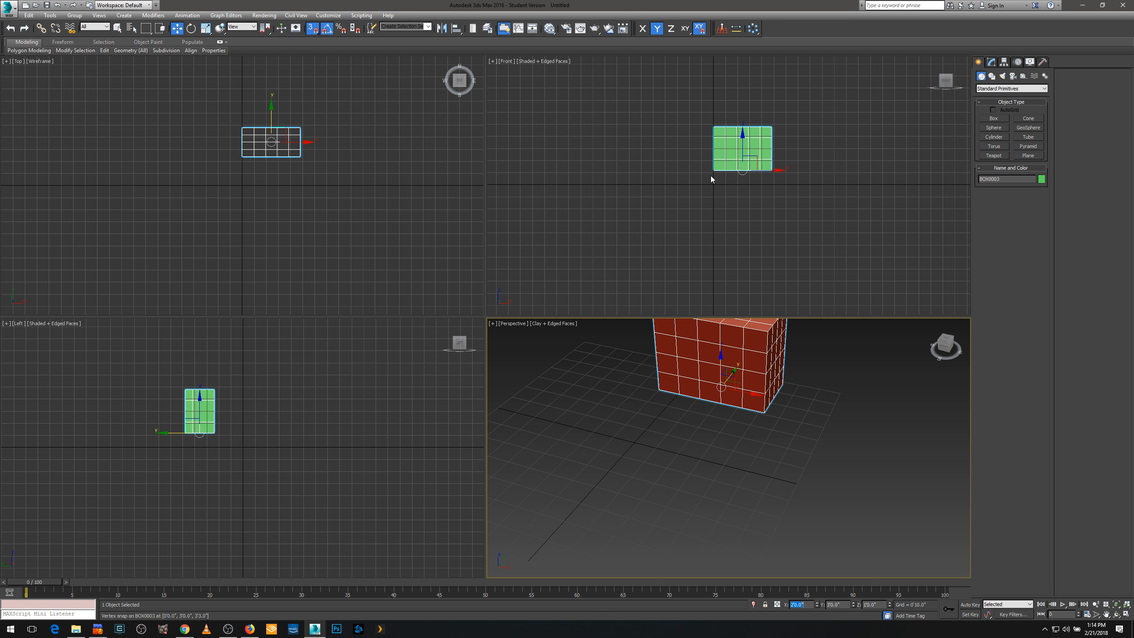
# Reset the box's X, Y and Z position coordinates to 0
pyautogui.rightClick(817, 605)
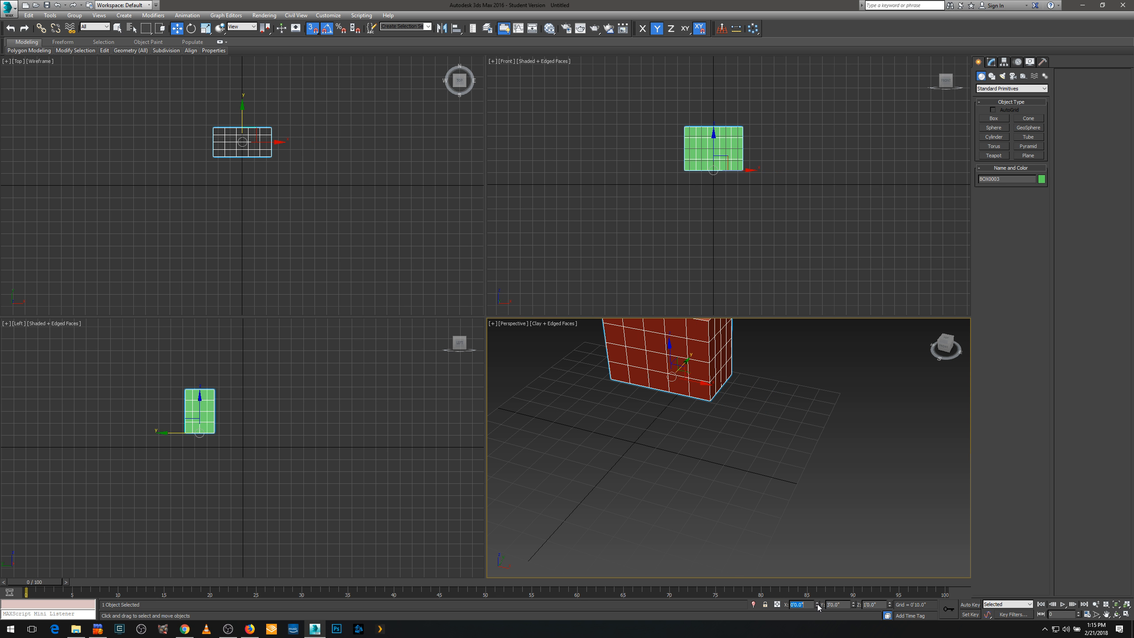
pyautogui.rightClick(853, 605)
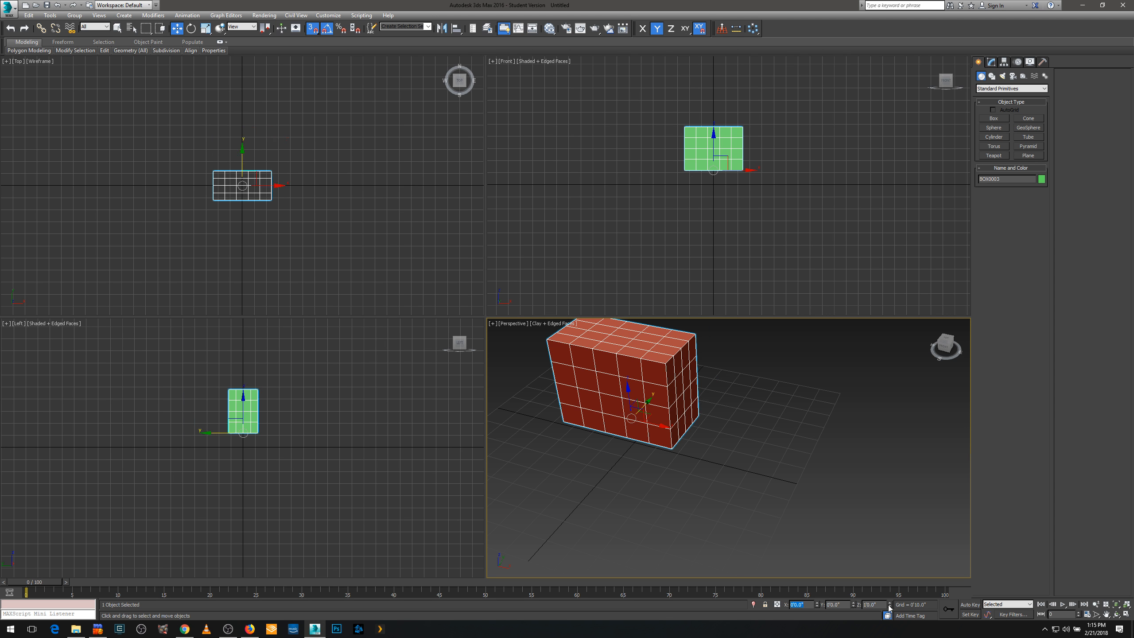
pyautogui.rightClick(889, 606)
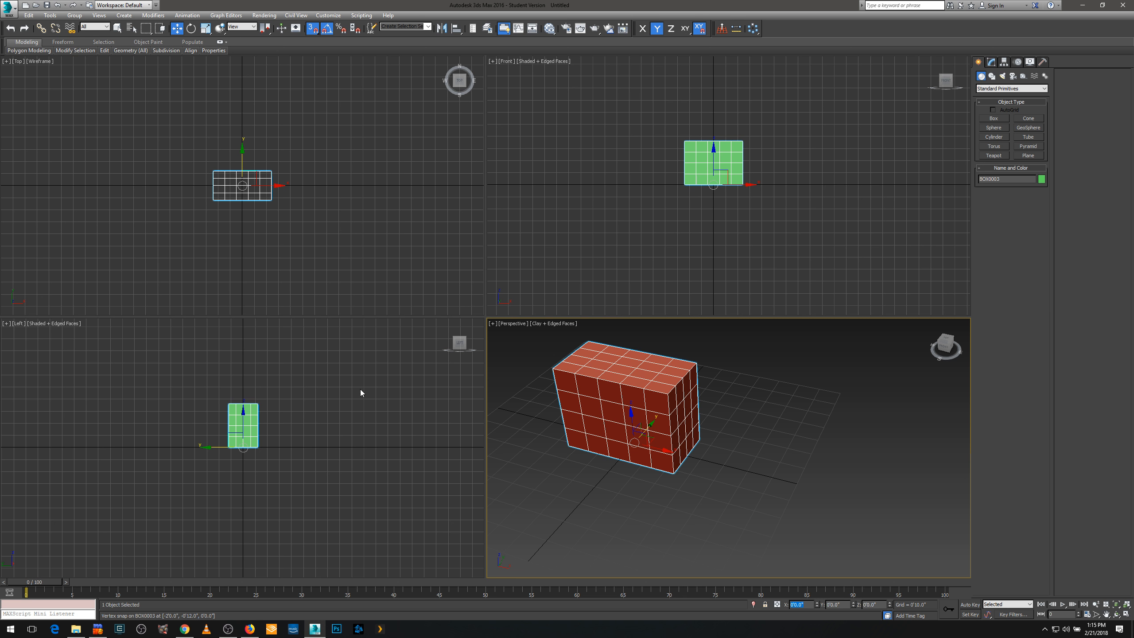
# Clone the box upward along Z in the Perspective viewport as one instance, about 5 feet above the original
pyautogui.moveTo(645, 437); pyautogui.dragTo(684, 482, button='middle')
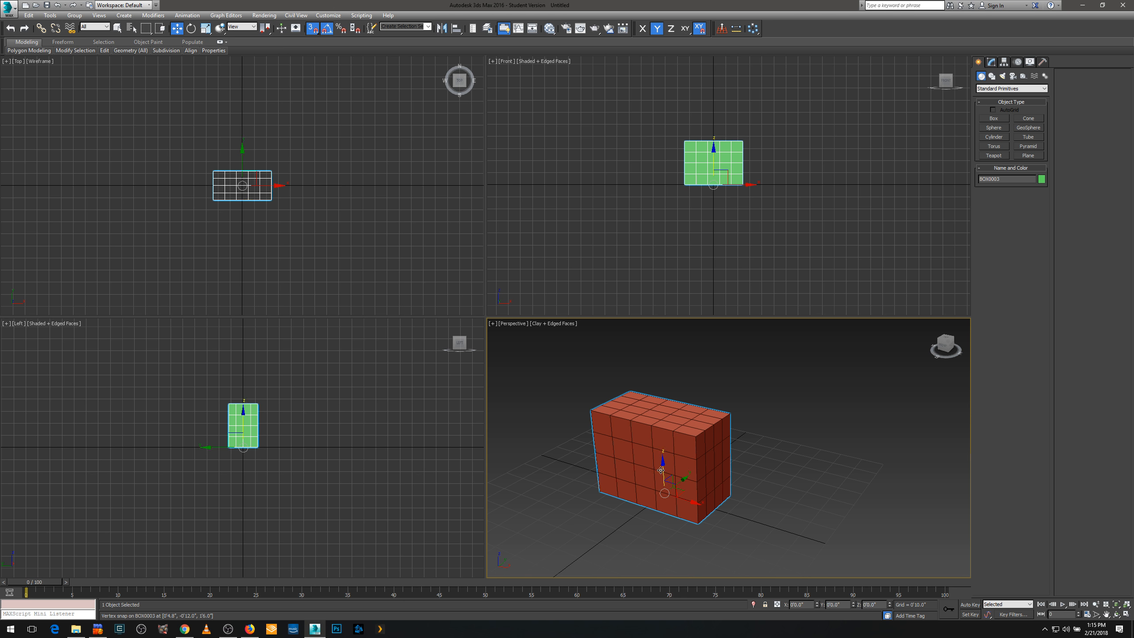
pyautogui.keyDown('shift'); pyautogui.moveTo(663, 468); pyautogui.dragTo(652, 319); pyautogui.keyUp('shift')
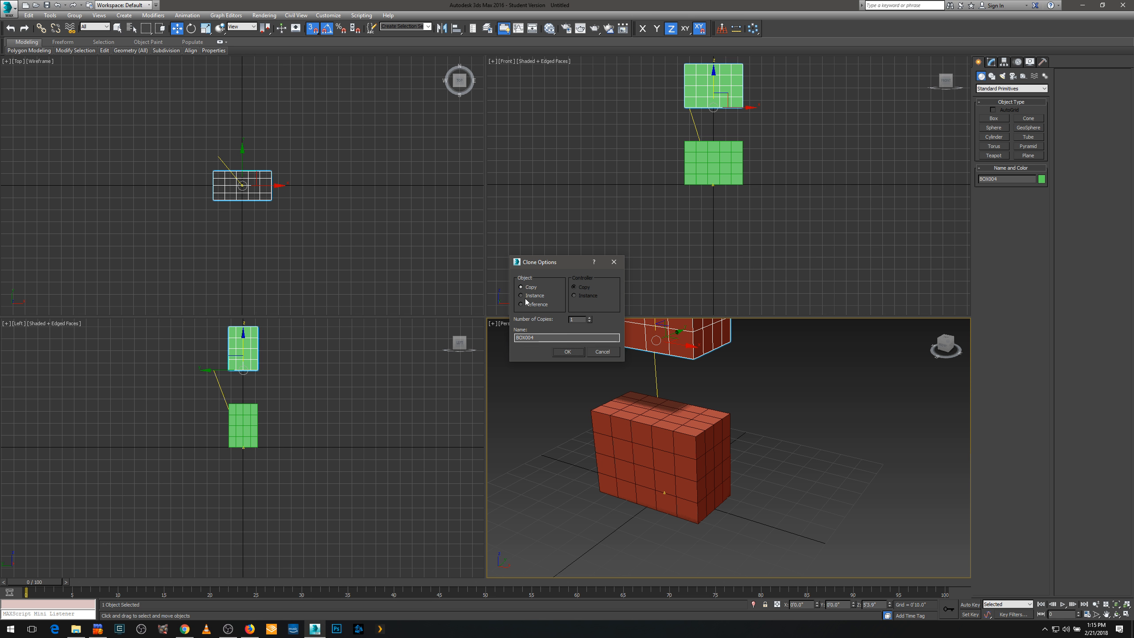
pyautogui.click(567, 353)
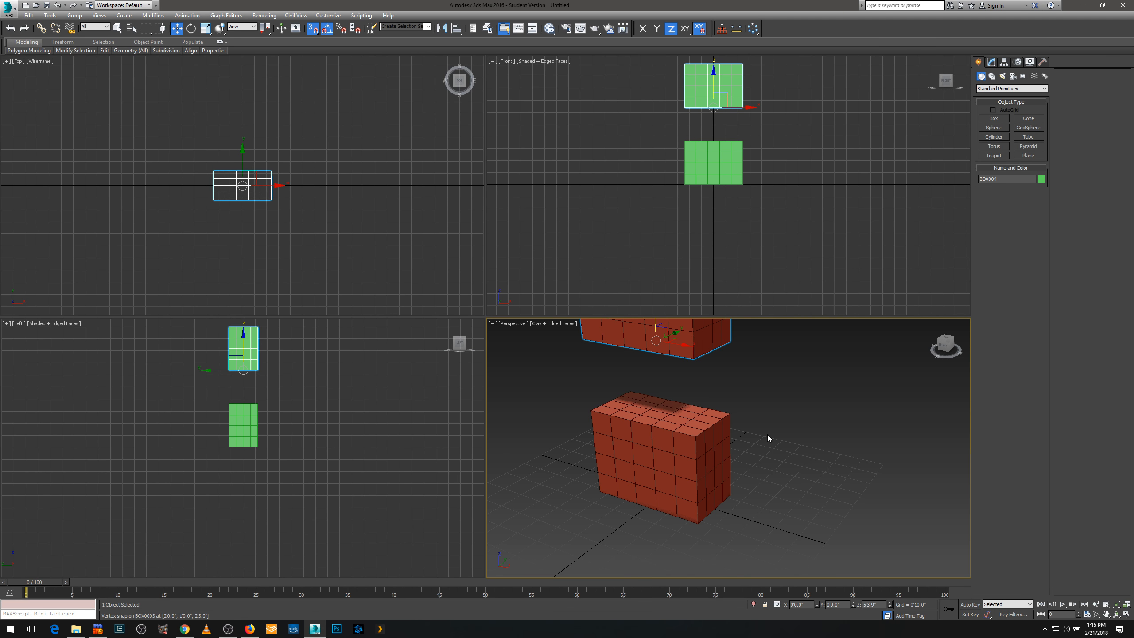
# Clone the original box along X as one independent copy, about 6'4" away
pyautogui.click(686, 458)
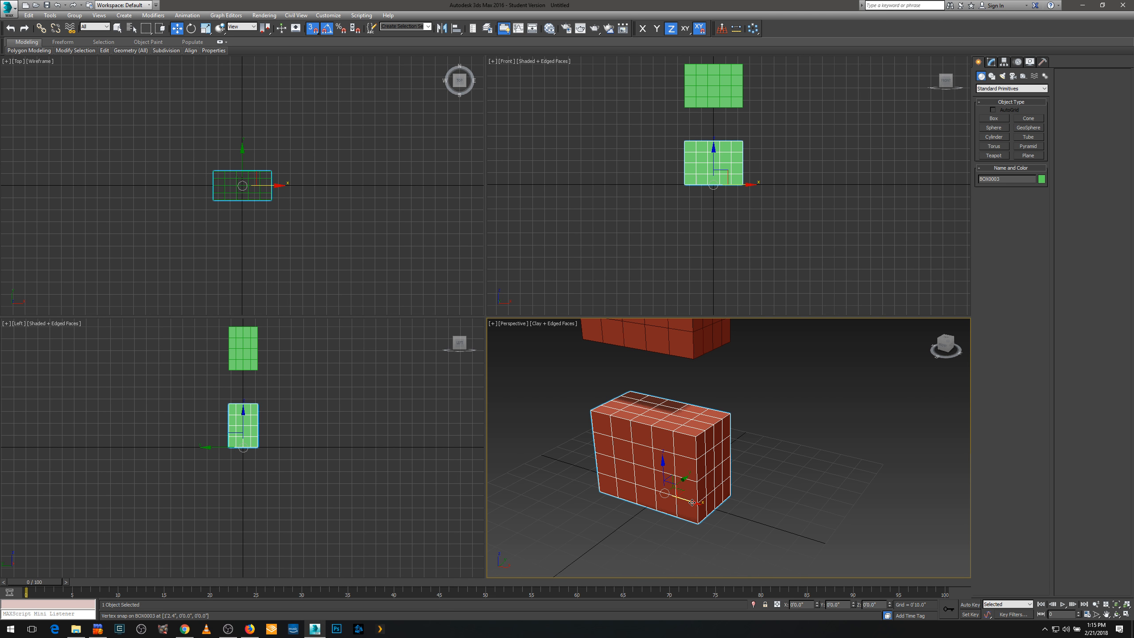
pyautogui.keyDown('shift'); pyautogui.moveTo(691, 502); pyautogui.dragTo(864, 559); pyautogui.keyUp('shift')
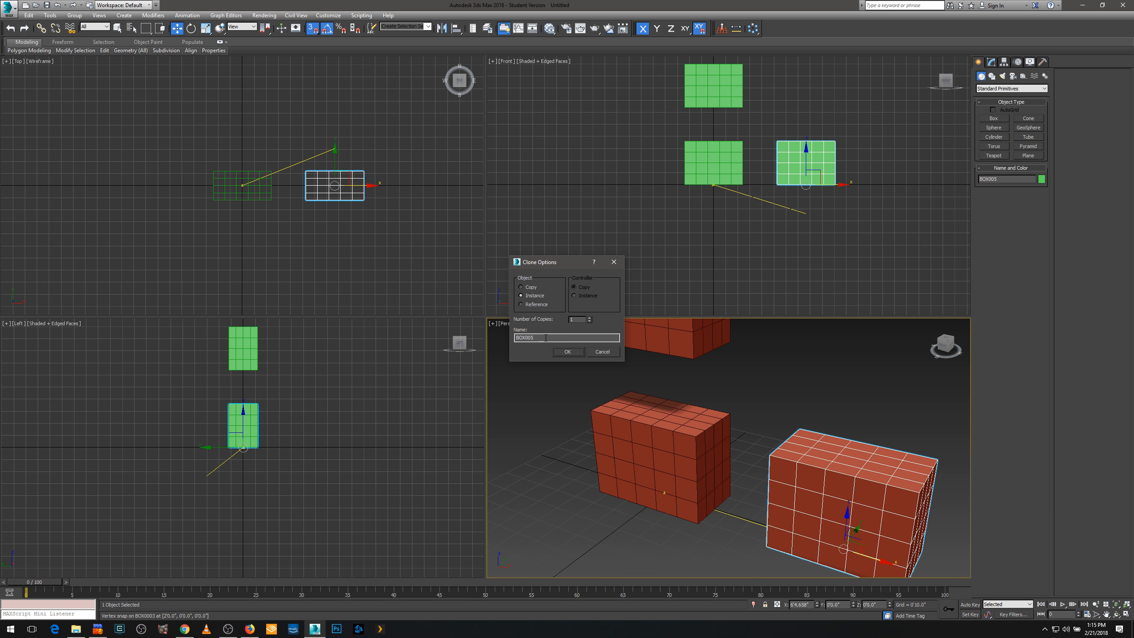
pyautogui.click(522, 287)
pyautogui.click(567, 352)
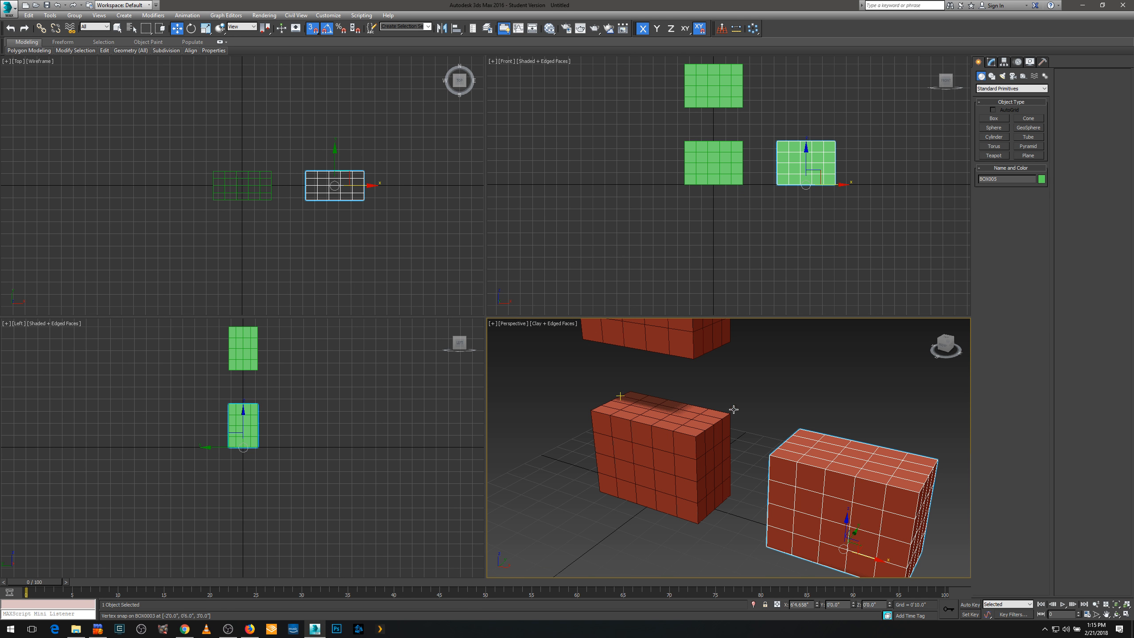
# Select the original box, show its modifier stack and review the options for converting it to an editable object
pyautogui.click(699, 450)
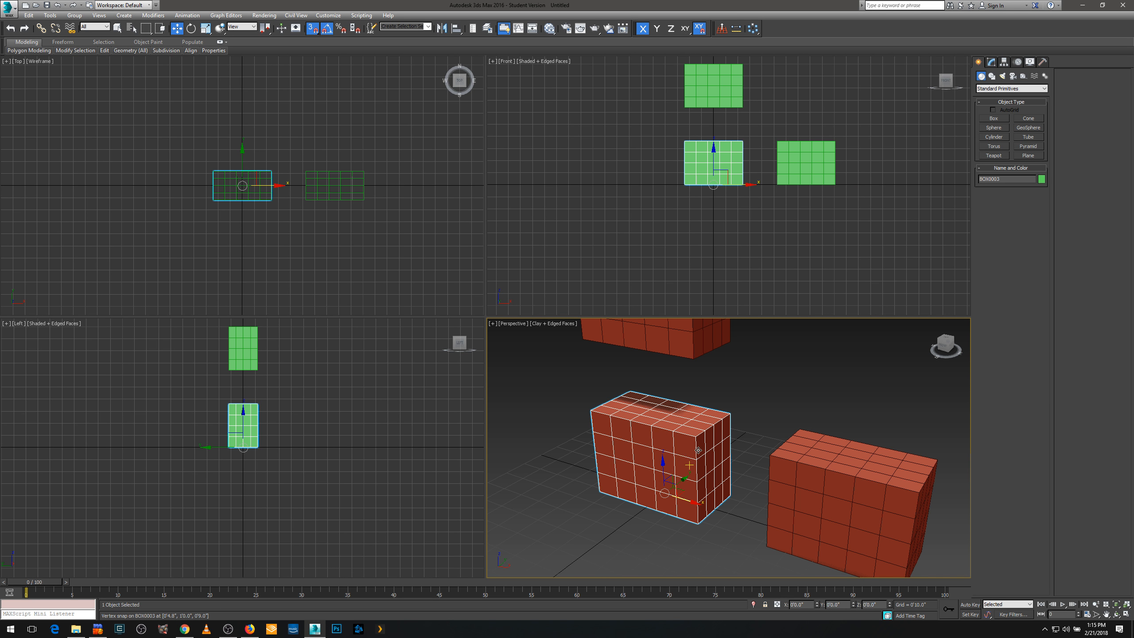
pyautogui.click(994, 64)
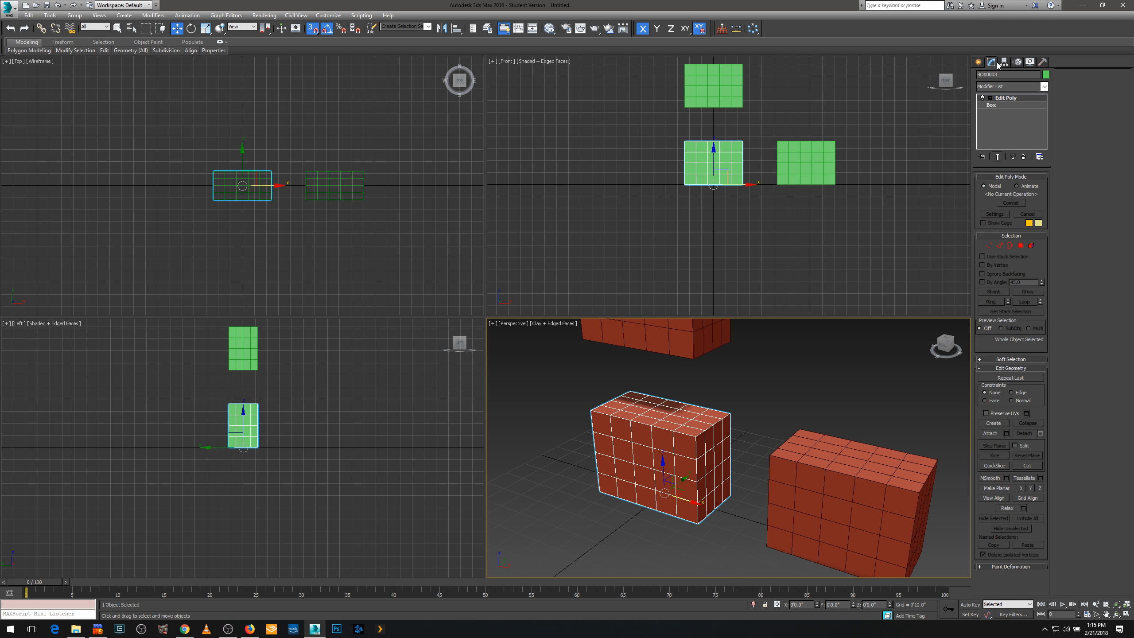
pyautogui.rightClick(672, 450)
pyautogui.moveTo(703, 543)
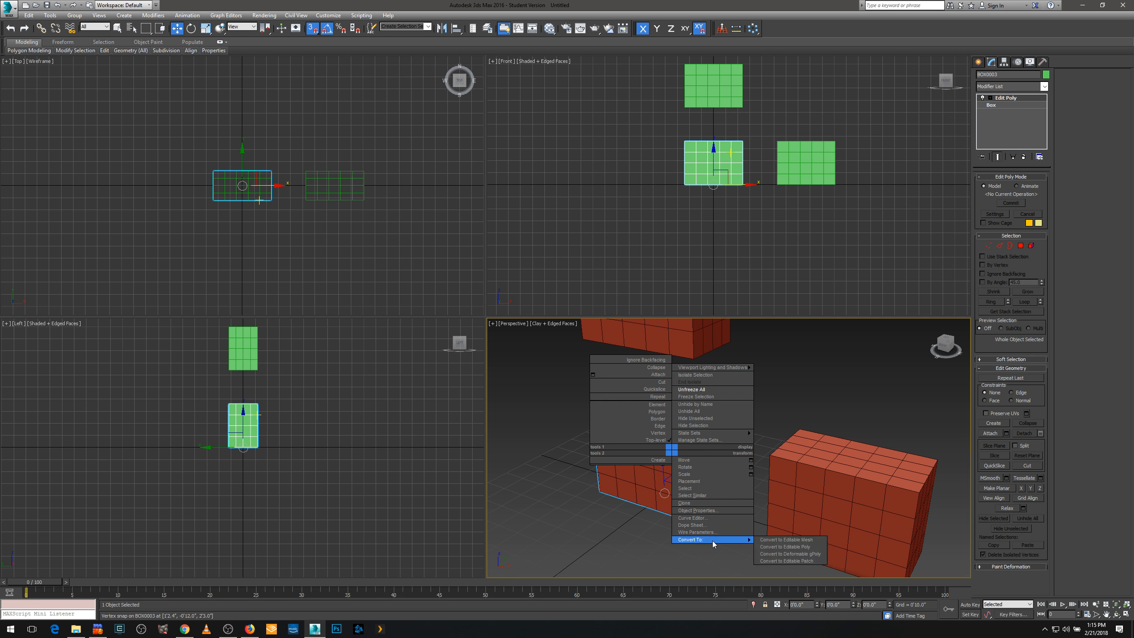
pyautogui.click(786, 550)
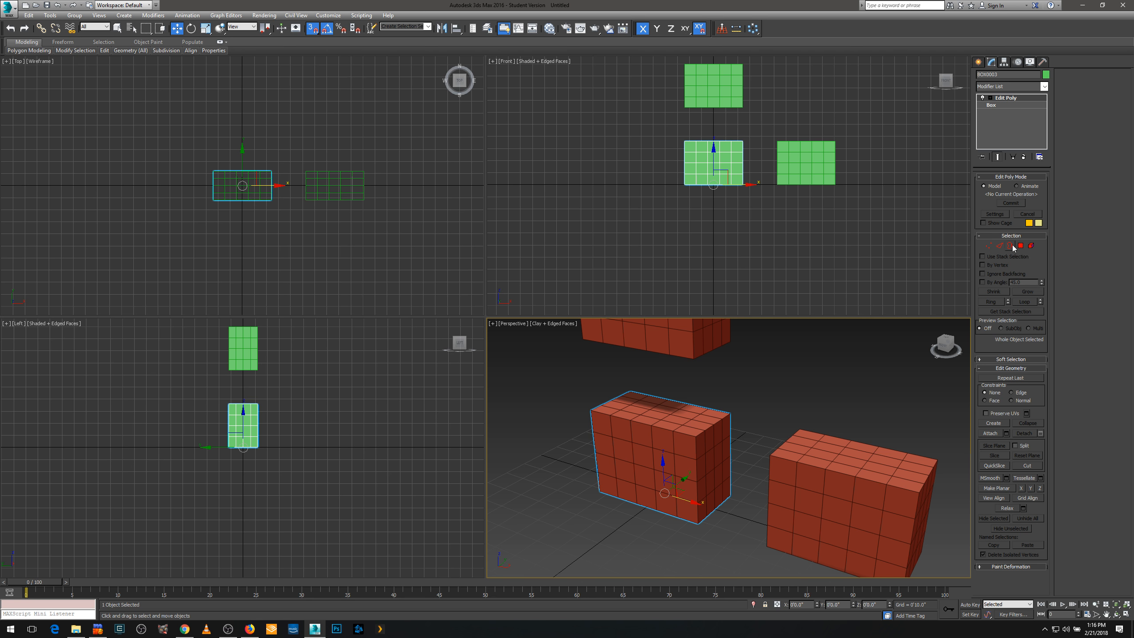
# Cycle the original box's Edit Poly selection level through Vertex, Edge, Border, Polygon and Element, ending in Vertex
pyautogui.moveTo(744, 390); pyautogui.dragTo(719, 436, button='middle')
pyautogui.scroll(-3, 741, 417)
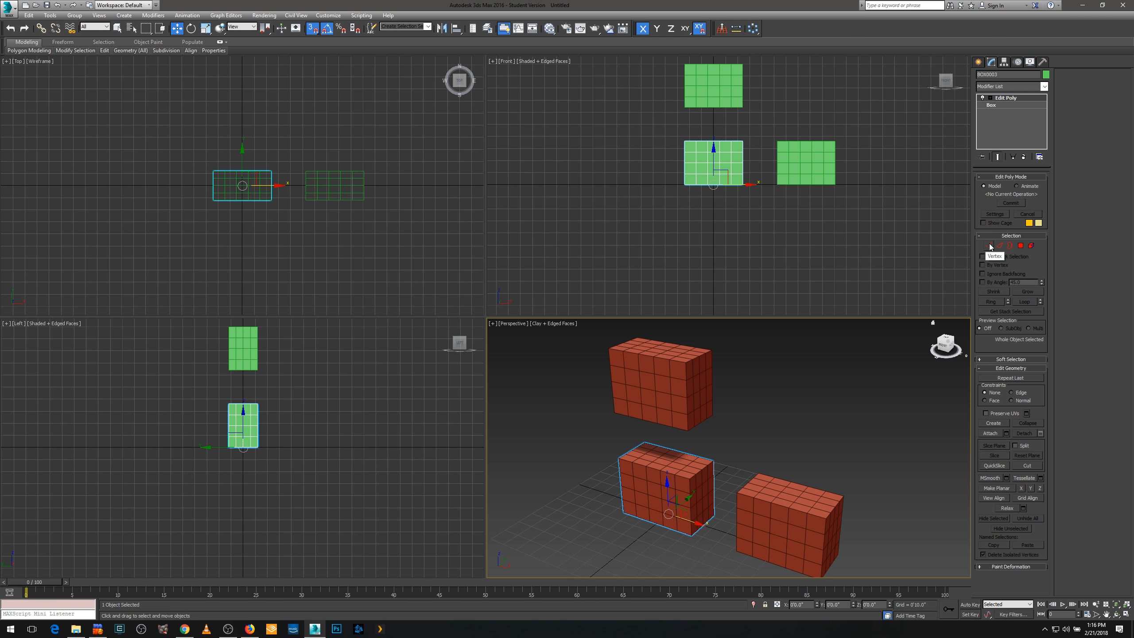
pyautogui.rightClick(825, 304)
pyautogui.press('1')
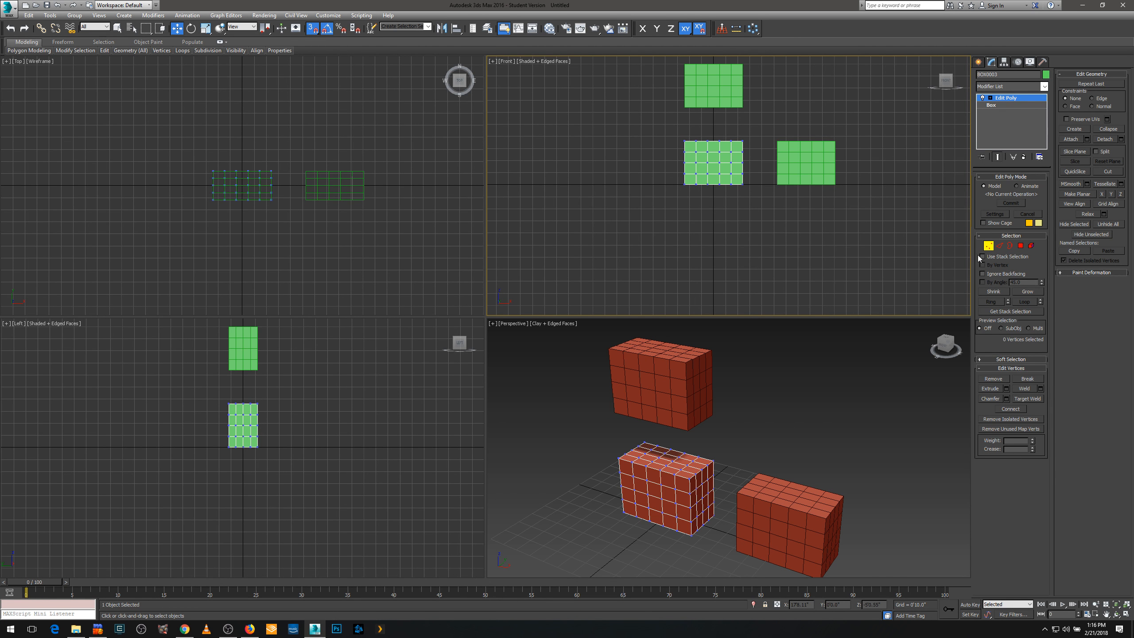
pyautogui.click(1000, 246)
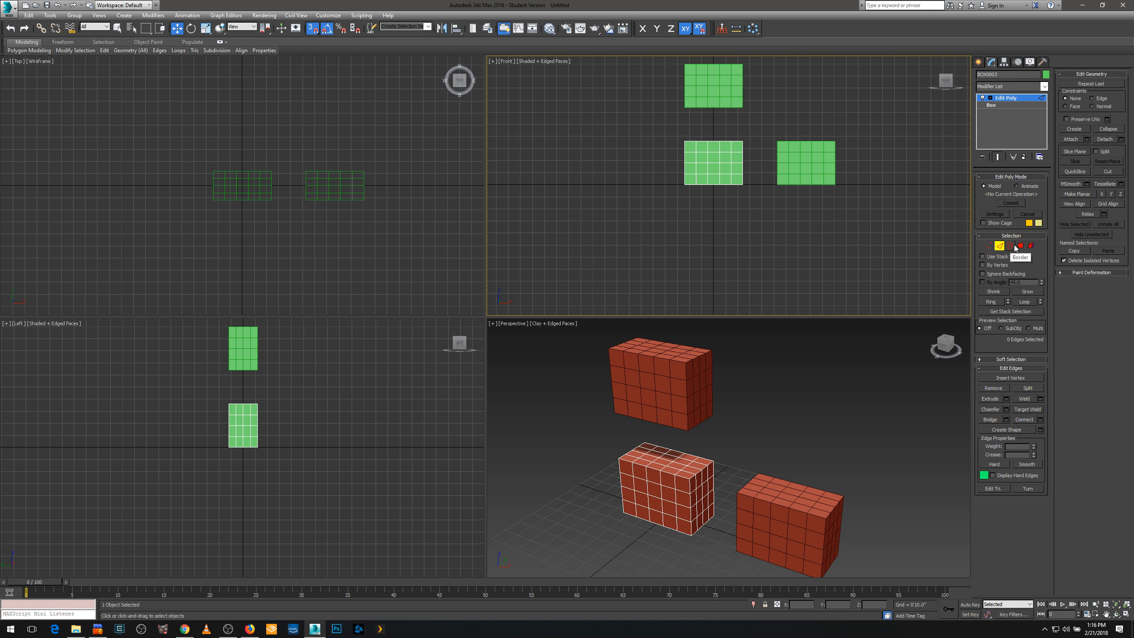
pyautogui.click(1010, 246)
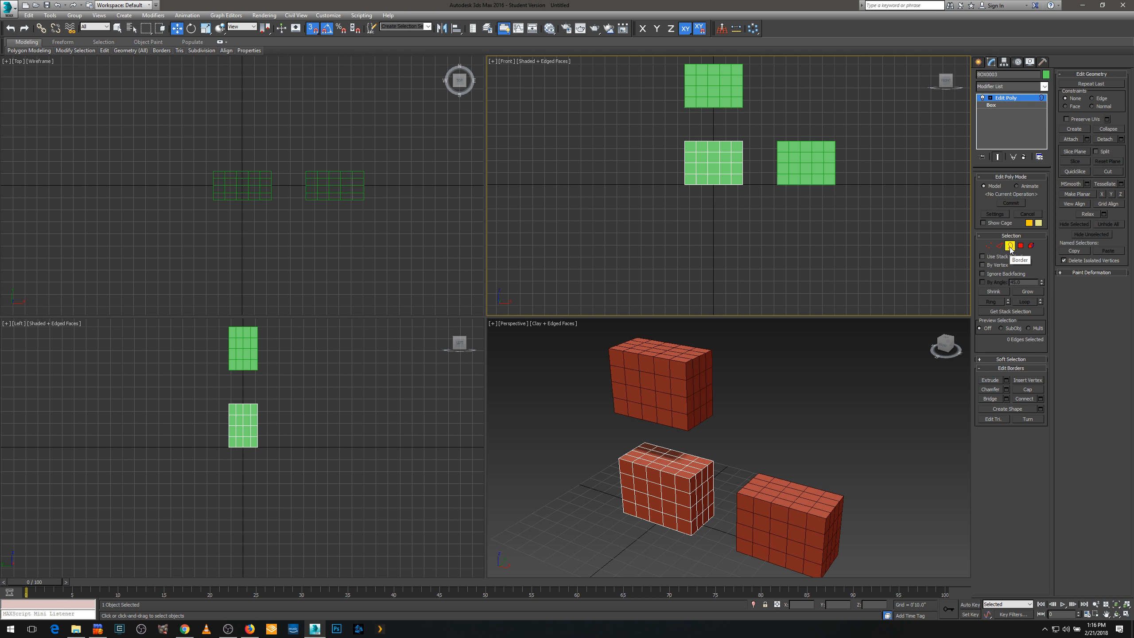
pyautogui.click(1021, 246)
pyautogui.click(1031, 246)
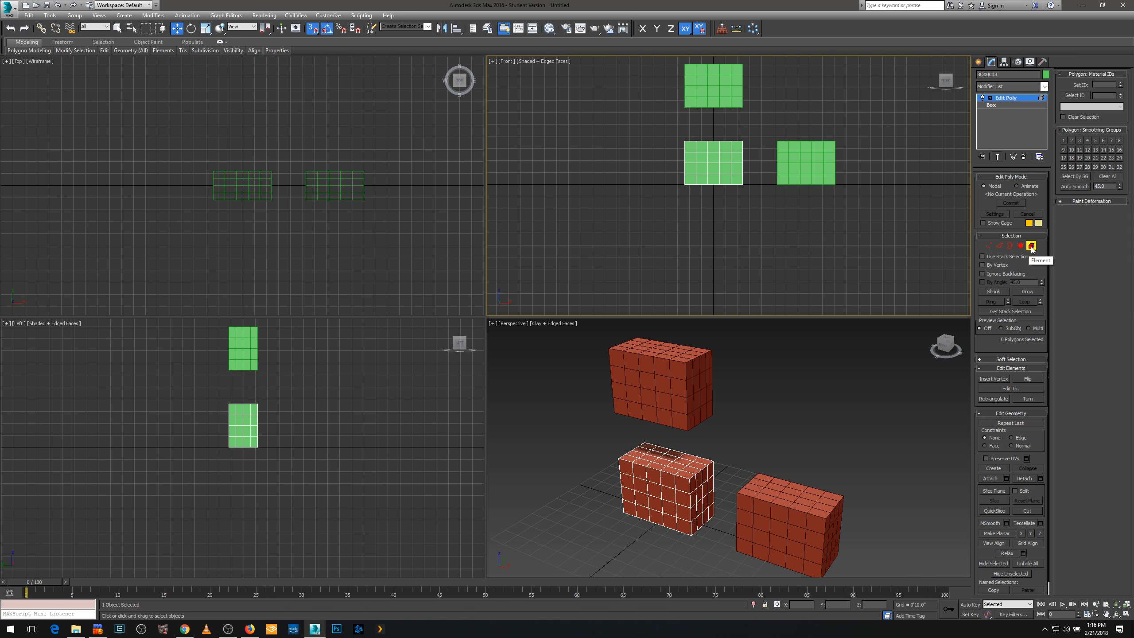
pyautogui.click(1009, 247)
pyautogui.press('2')
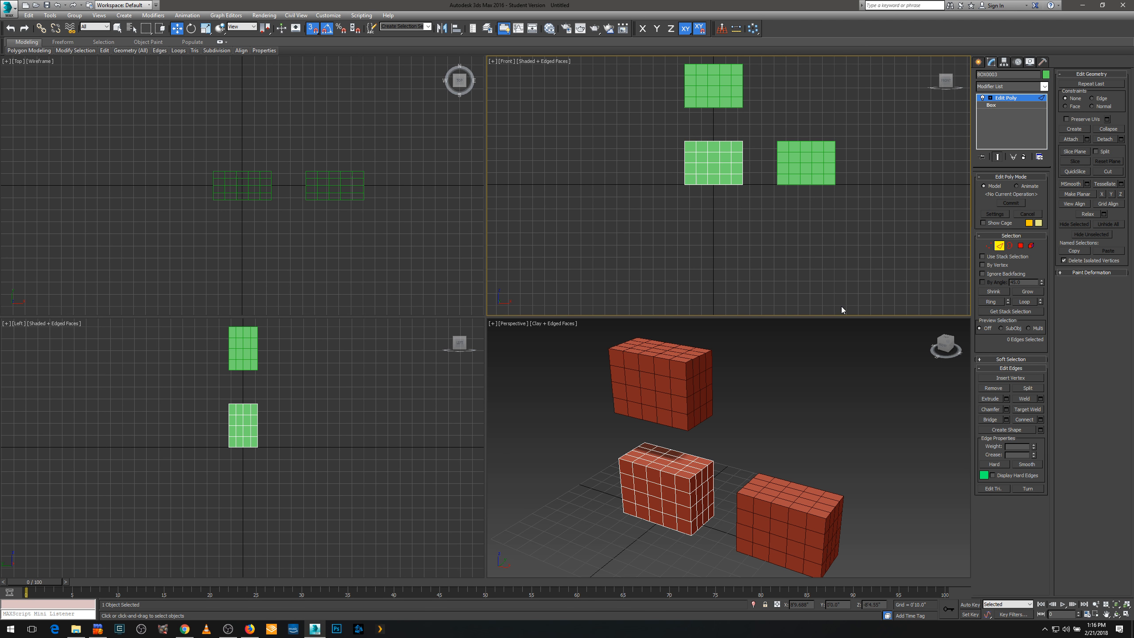
pyautogui.press('1')
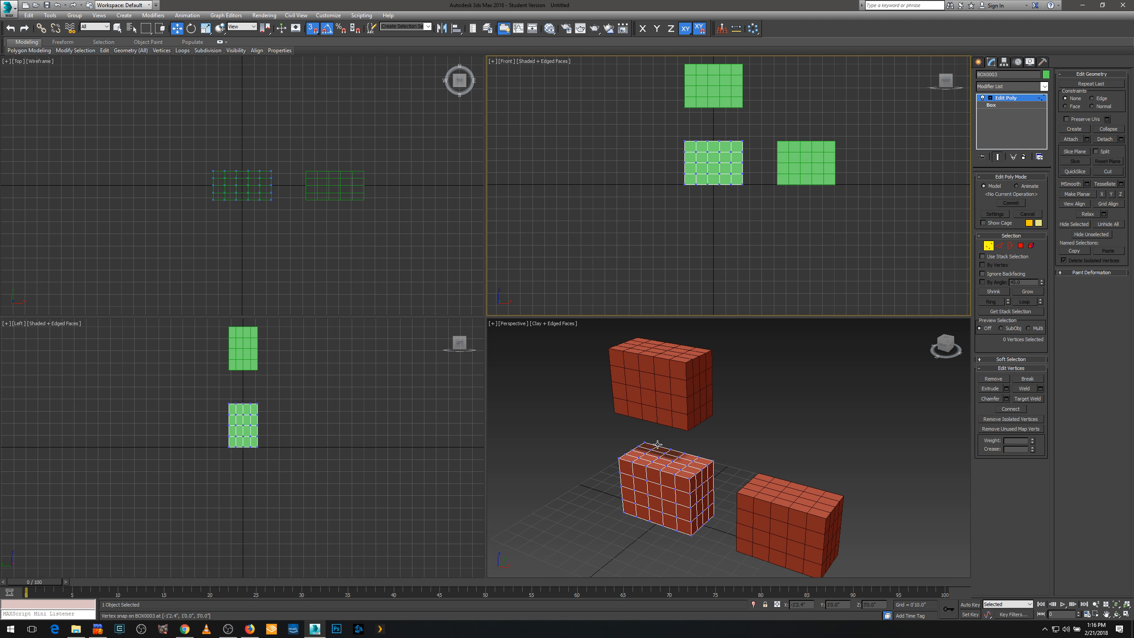
# Select three vertices inside the original box's top face
pyautogui.moveTo(728, 450); pyautogui.dragTo(714, 466)
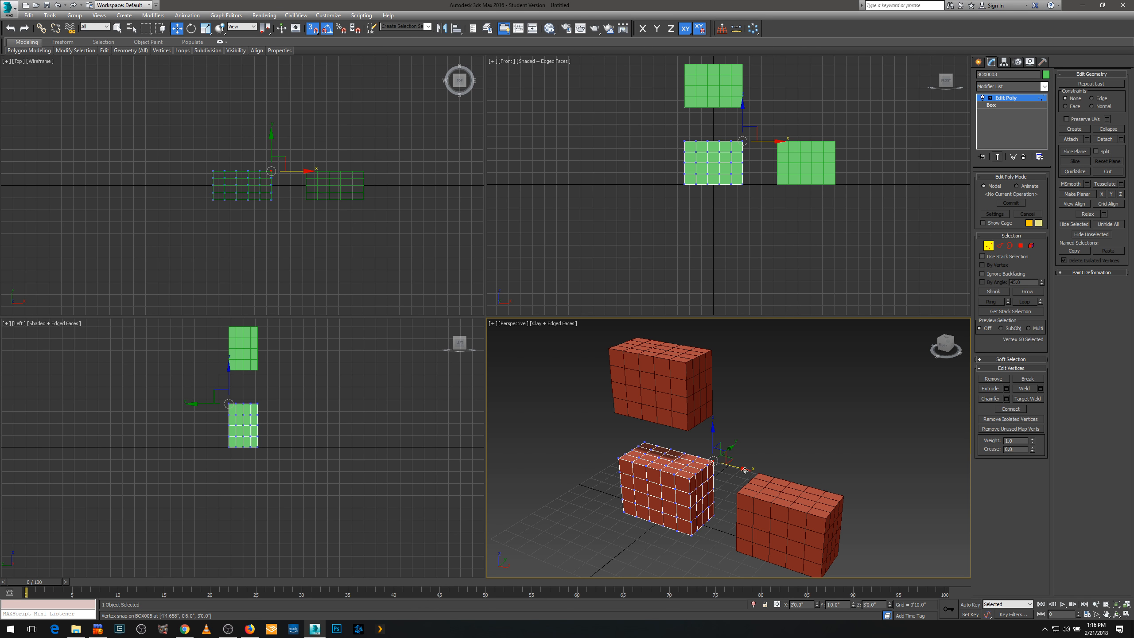
pyautogui.click(692, 461)
pyautogui.keyDown('ctrl'); pyautogui.click(686, 466); pyautogui.keyUp('ctrl')
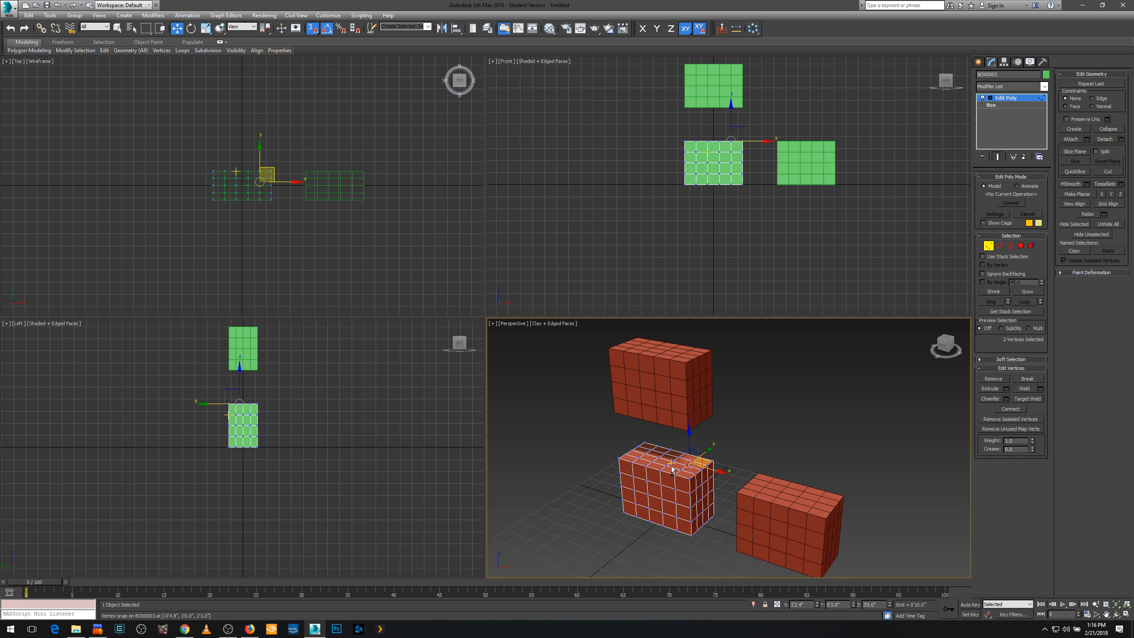
pyautogui.keyDown('ctrl'); pyautogui.click(668, 467); pyautogui.keyUp('ctrl')
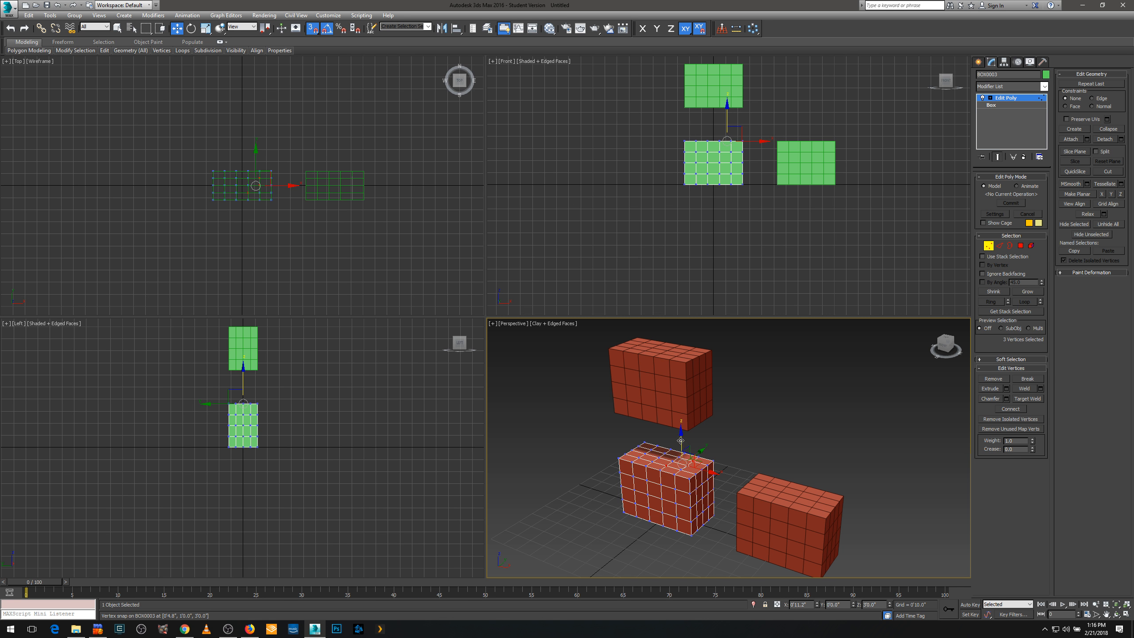
# Raise the three selected top vertices along Z, and pull one end-face vertex outward about 7" along X
pyautogui.scroll(4, 680, 475)
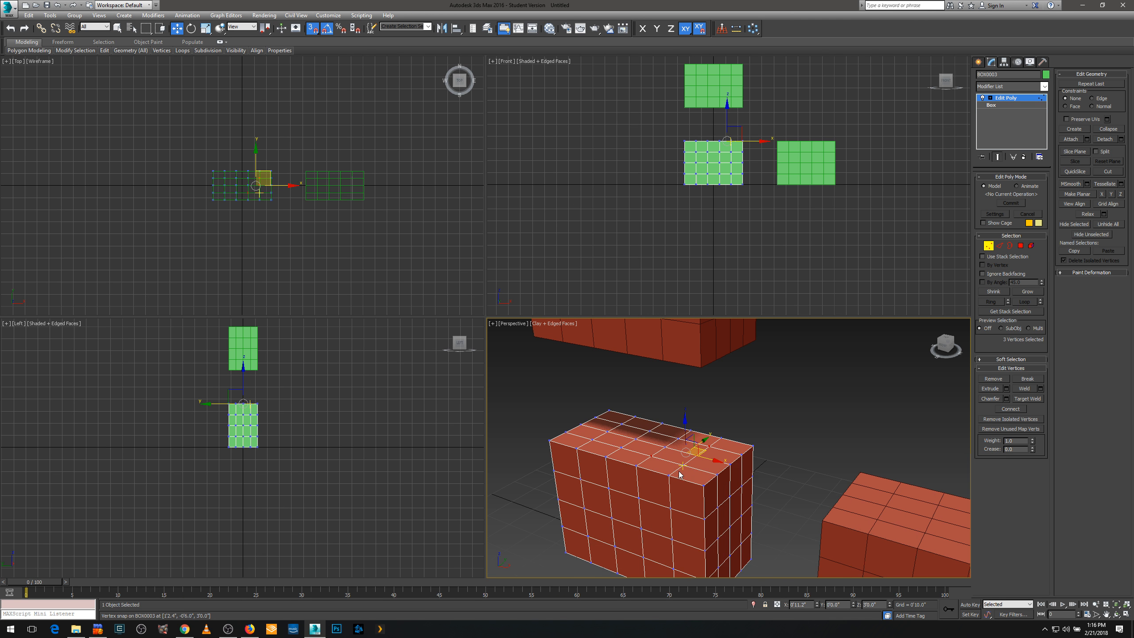
pyautogui.scroll(-2, 680, 474)
pyautogui.scroll(-3, 670, 469)
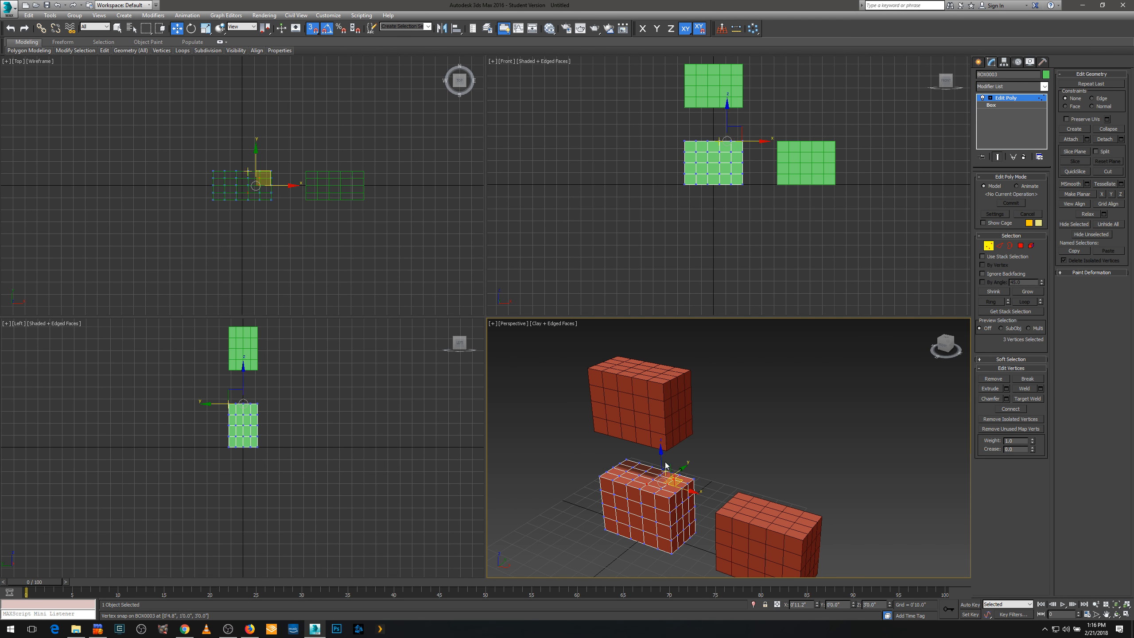
pyautogui.moveTo(661, 461); pyautogui.dragTo(663, 429)
pyautogui.click(682, 502)
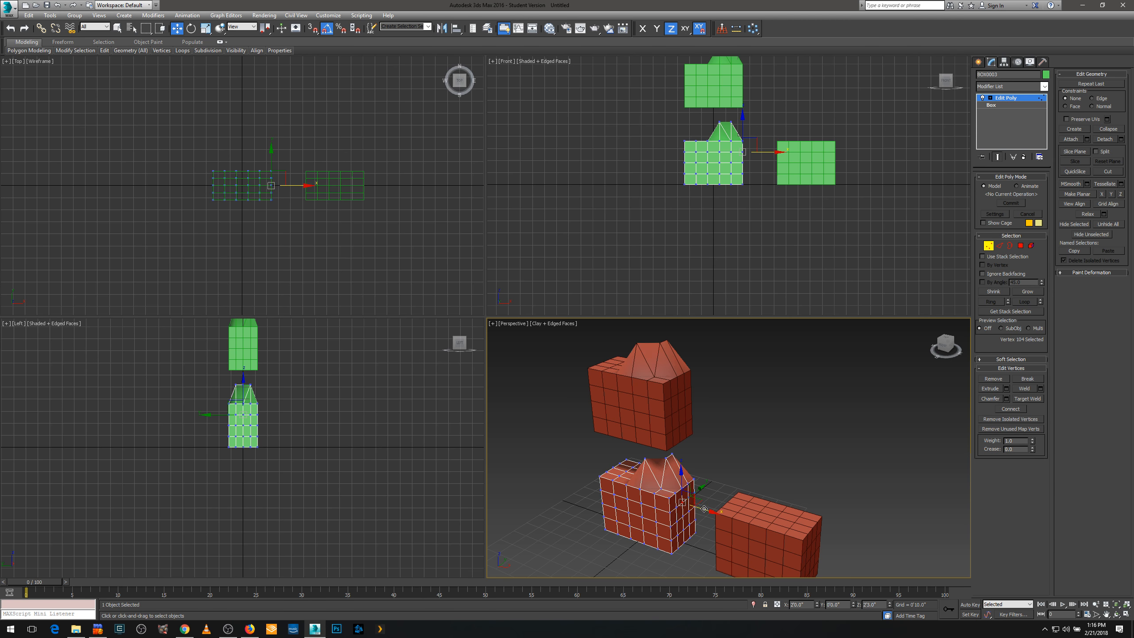
pyautogui.moveTo(704, 509); pyautogui.dragTo(720, 513)
pyautogui.moveTo(789, 527); pyautogui.dragTo(762, 467, button='middle')
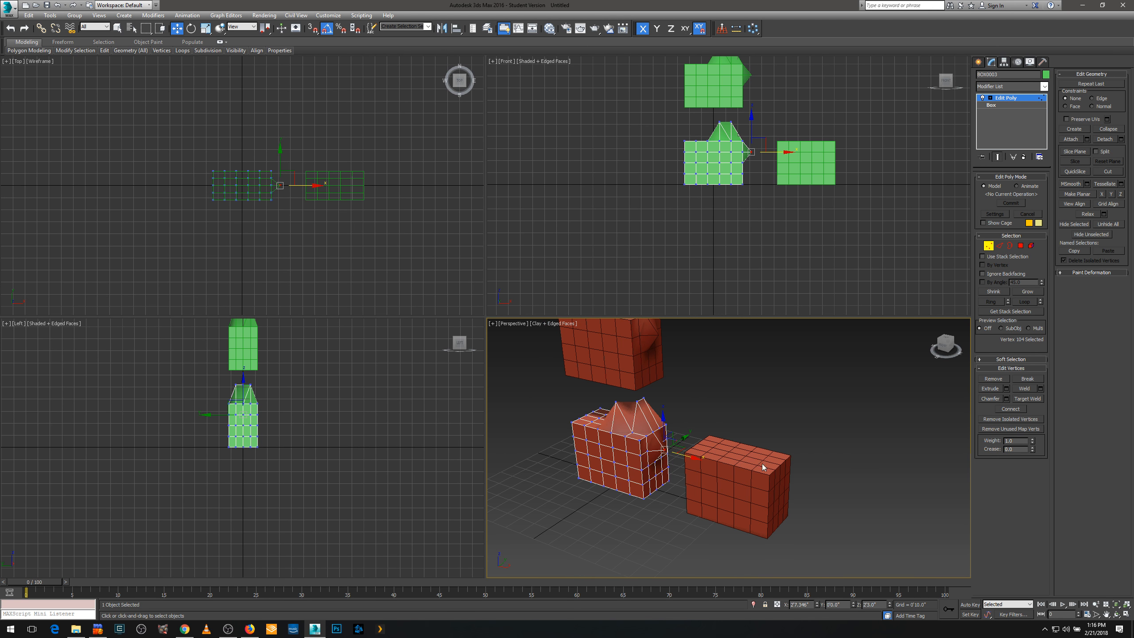
pyautogui.moveTo(640, 490); pyautogui.dragTo(634, 518, button='middle')
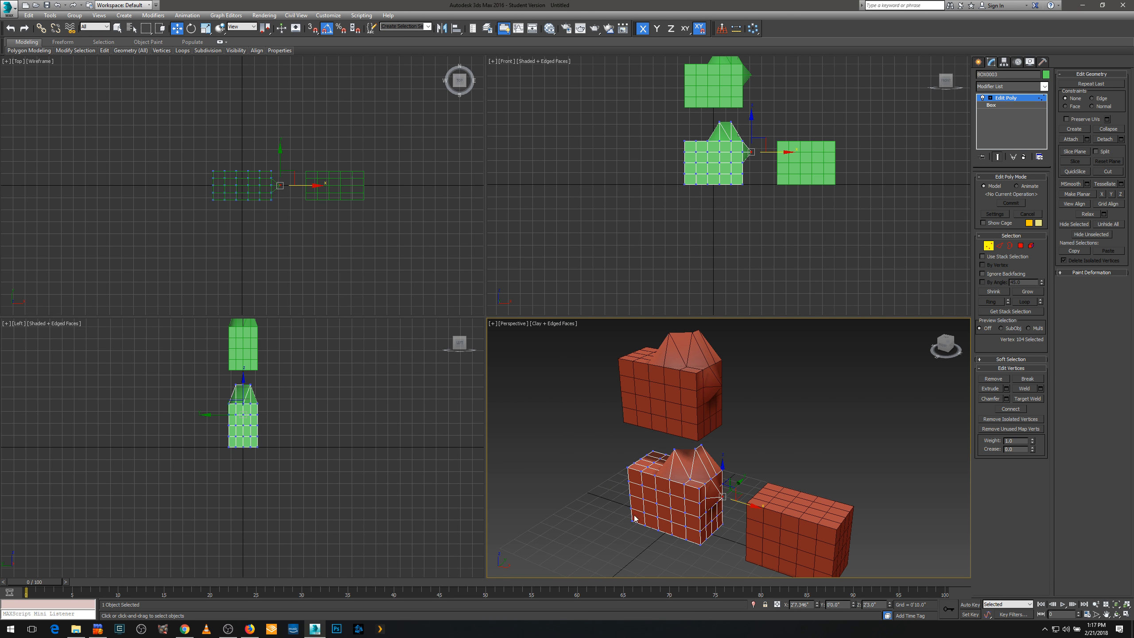
# Undo the vertex moves on the original box, back to the selection of three top vertices
pyautogui.hotkey('ctrl', 'z')
pyautogui.hotkey('ctrl', 'z')
pyautogui.hotkey('ctrl', 'z')
pyautogui.hotkey('ctrl', 'z')
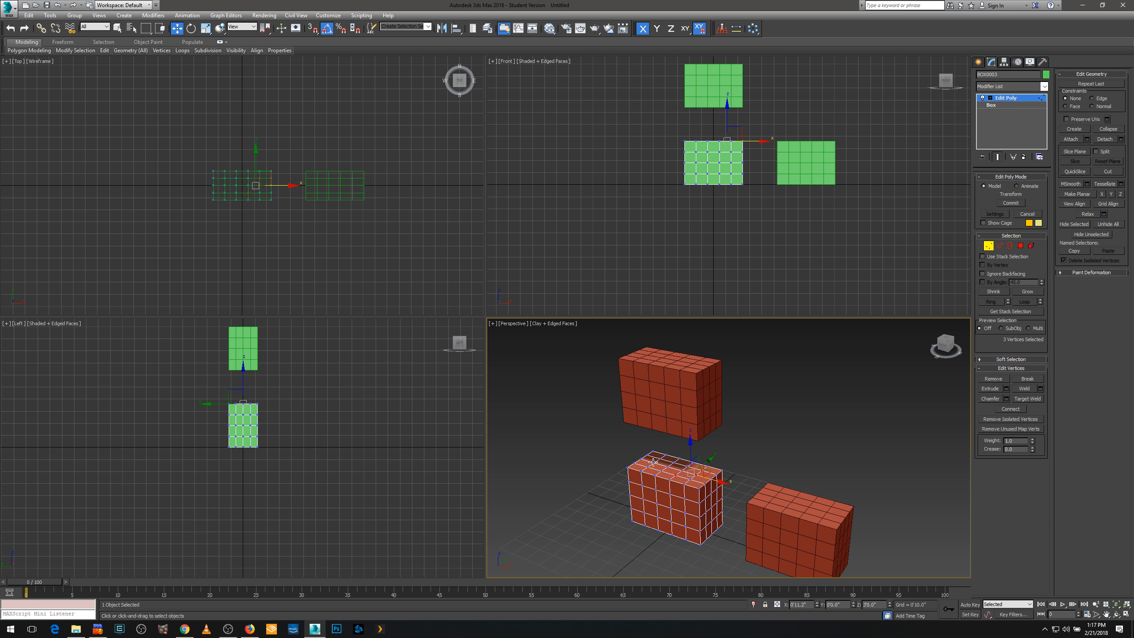
# Clear the vertex selection on the original box and leave its Edit Poly Vertex level
pyautogui.click(778, 409)
pyautogui.moveTo(784, 417); pyautogui.dragTo(692, 432, button='middle')
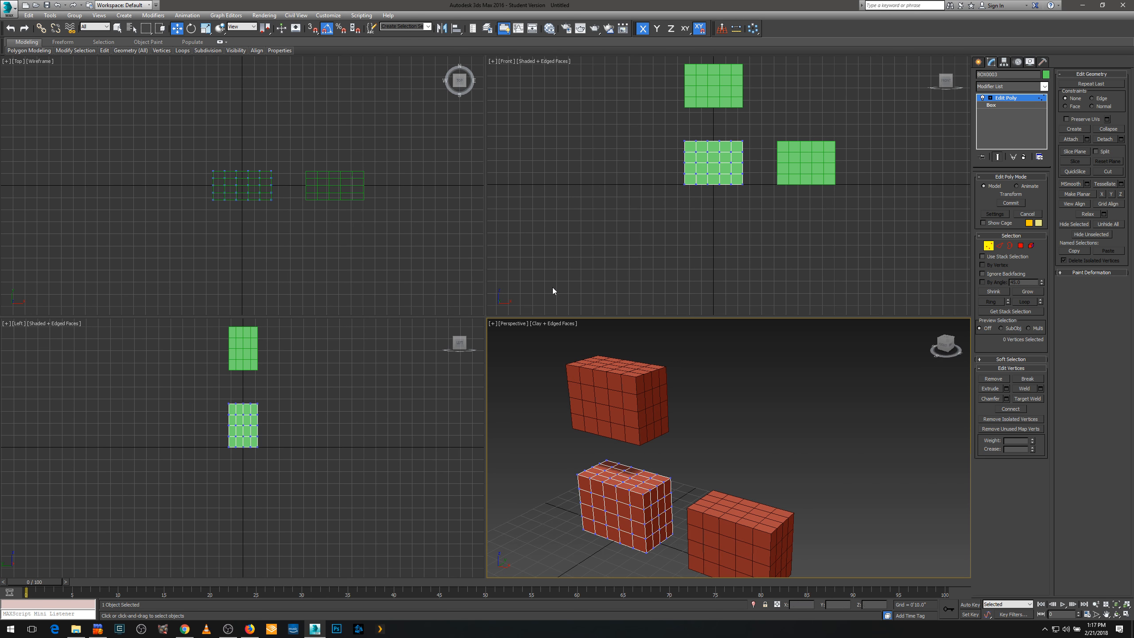
pyautogui.click(624, 147)
pyautogui.press('1')
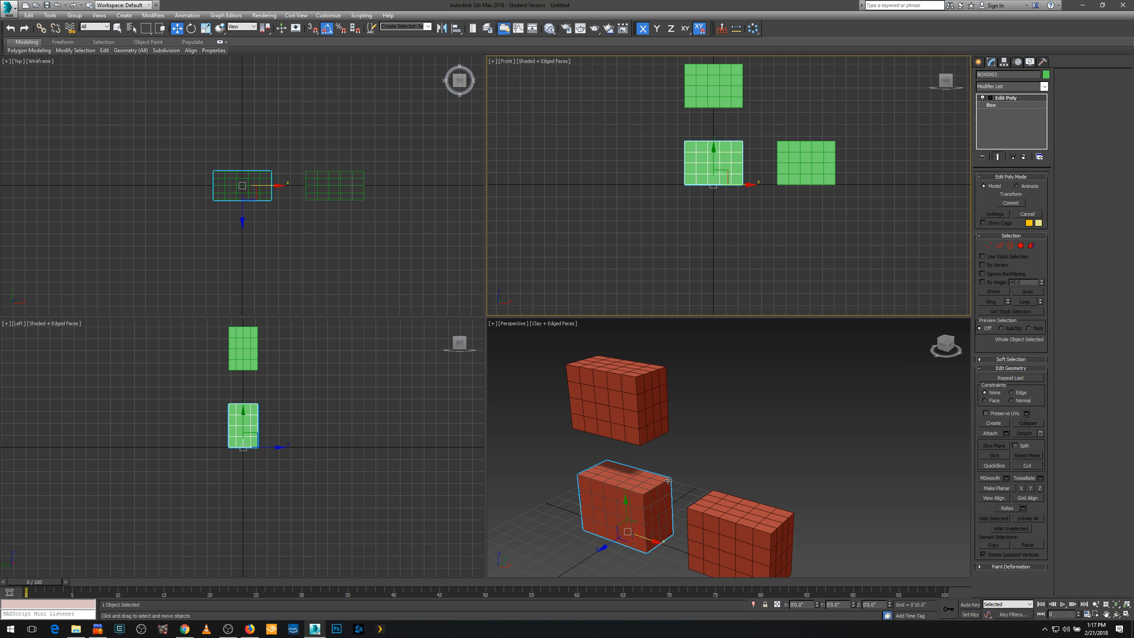
# Enable snapping and measure the vertical gap between the upper box's lower corner and the original box's upper corner in the Front view
pyautogui.click(735, 29)
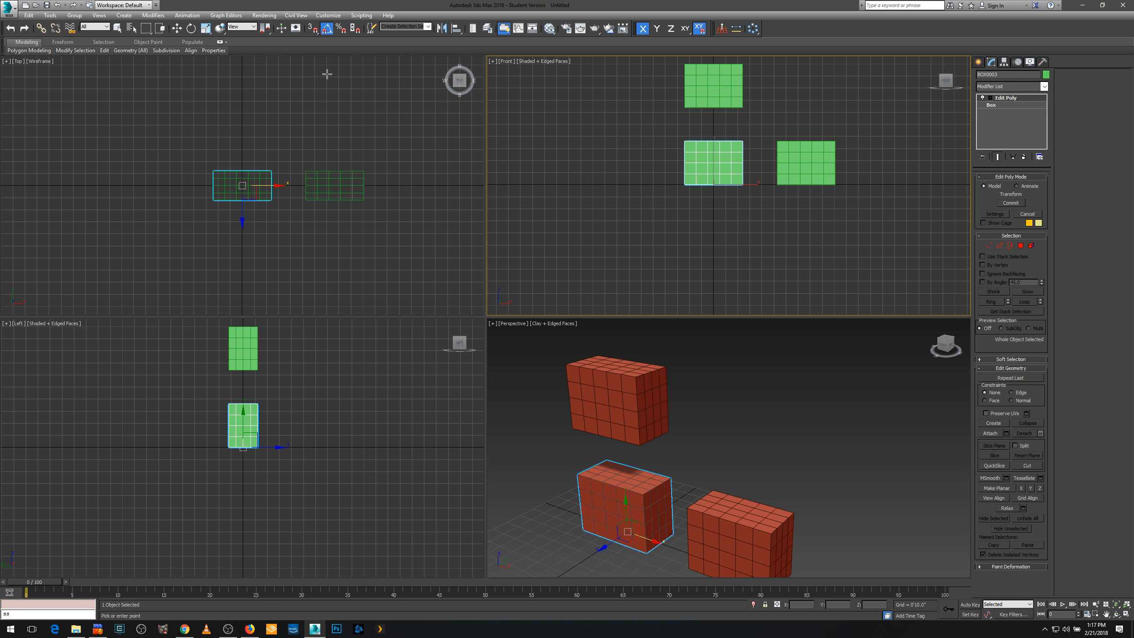
pyautogui.press('w')
pyautogui.press('s')
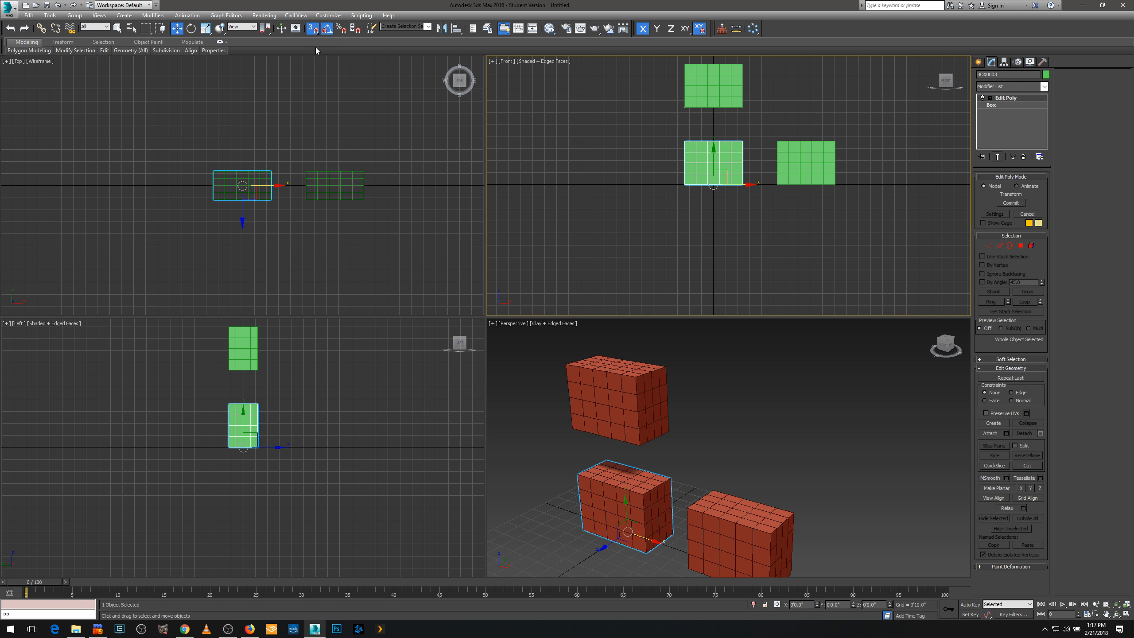
pyautogui.click(736, 30)
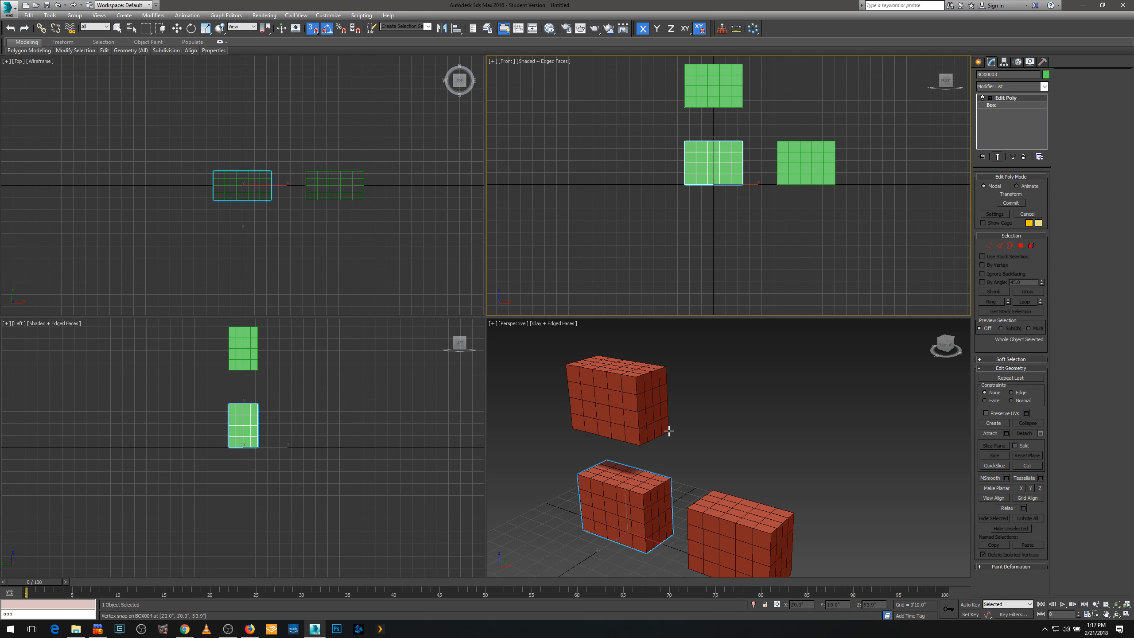
pyautogui.moveTo(741, 110); pyautogui.dragTo(699, 162, button='middle')
pyautogui.scroll(5, 699, 163)
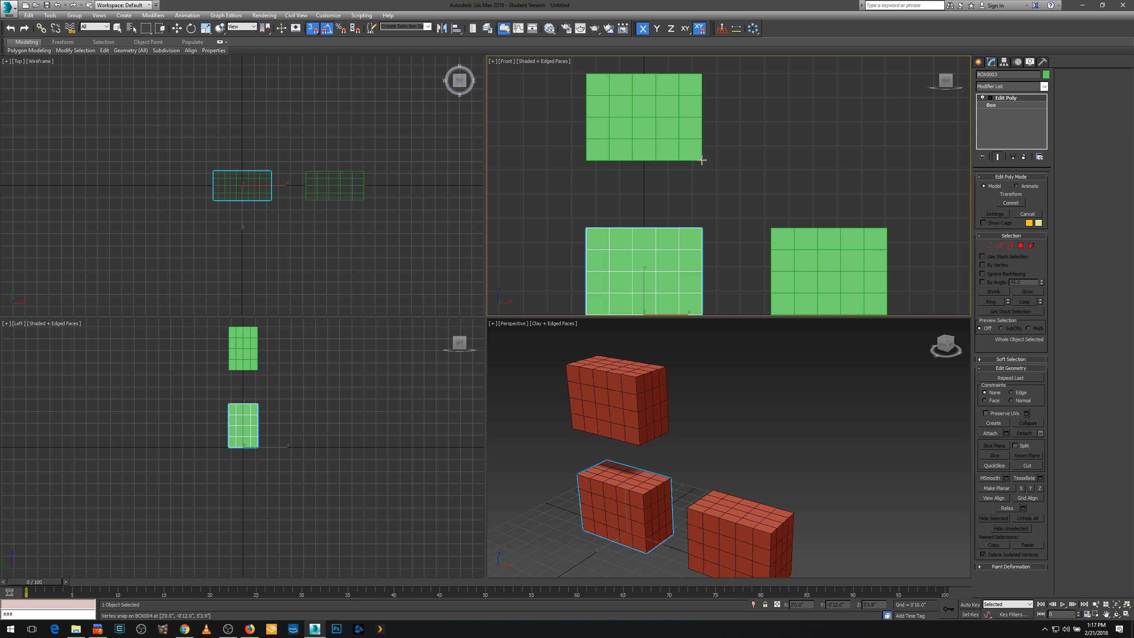
pyautogui.moveTo(701, 160); pyautogui.dragTo(702, 228)
pyautogui.press('w')
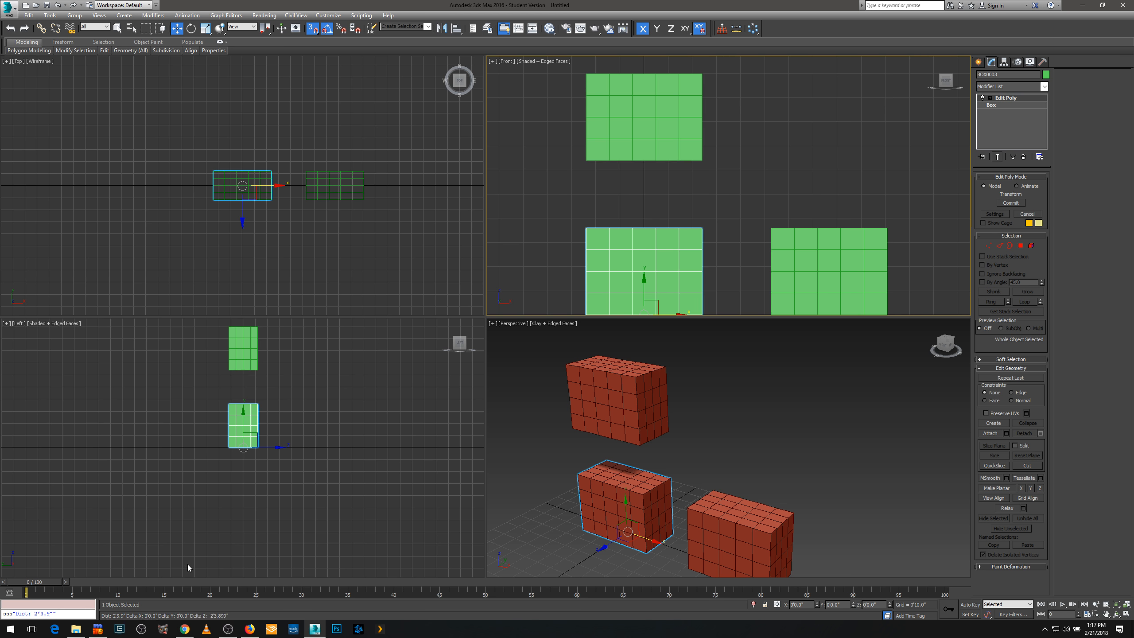
# Deselect the original box so that no object is selected
pyautogui.scroll(-2, 754, 180)
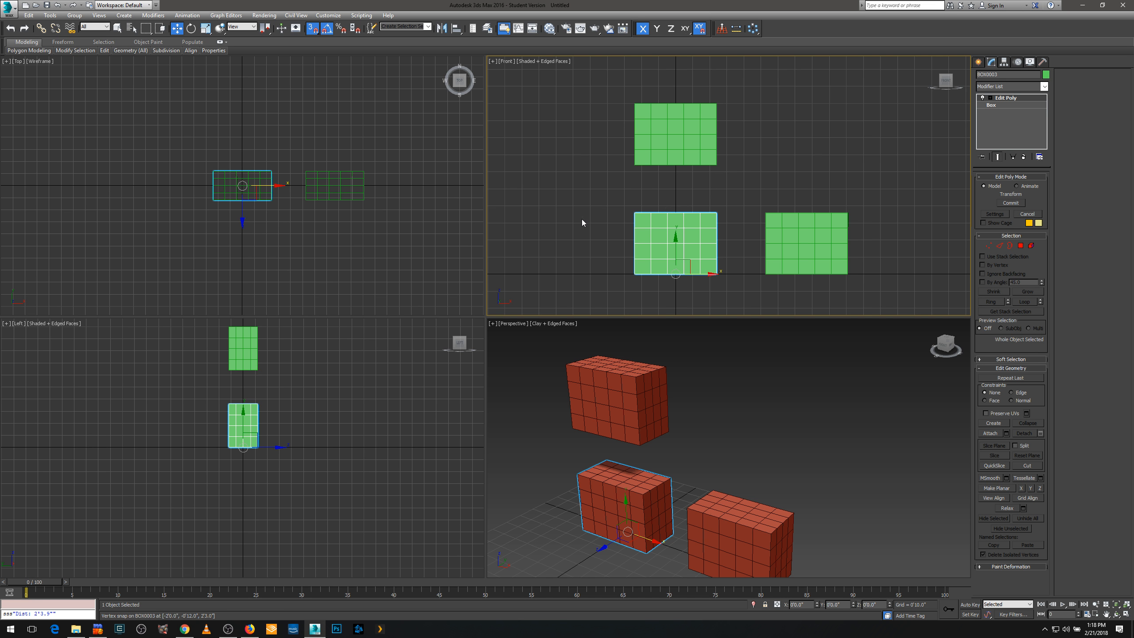
pyautogui.moveTo(591, 211); pyautogui.dragTo(579, 200, button='middle')
pyautogui.scroll(-1, 579, 200)
pyautogui.scroll(1, 558, 201)
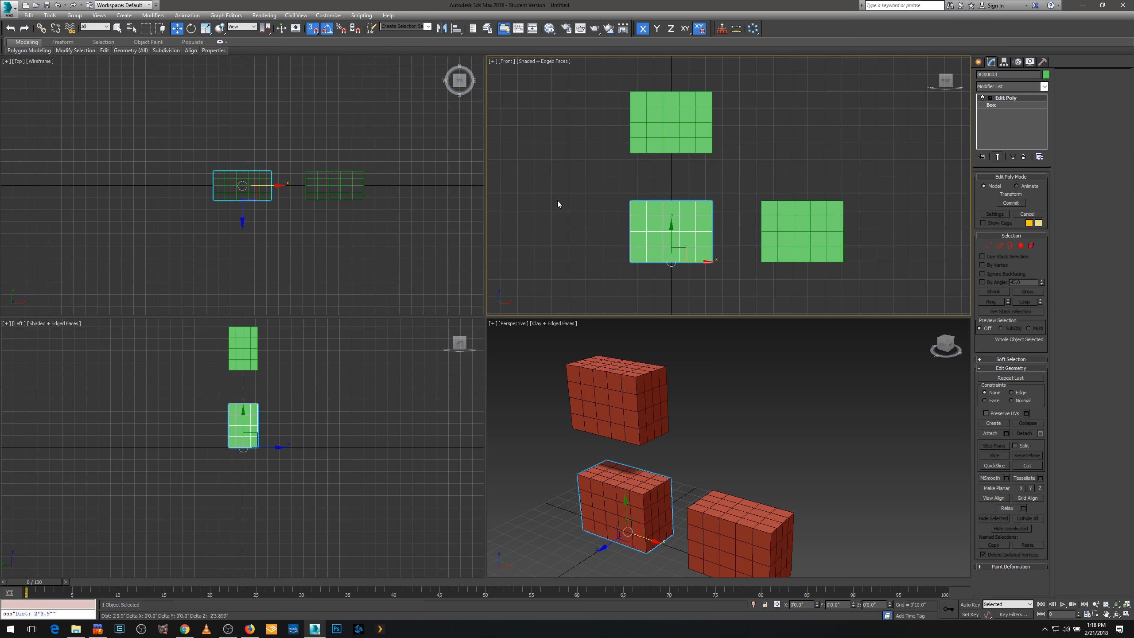
pyautogui.click(379, 228)
pyautogui.click(427, 381)
pyautogui.click(533, 383)
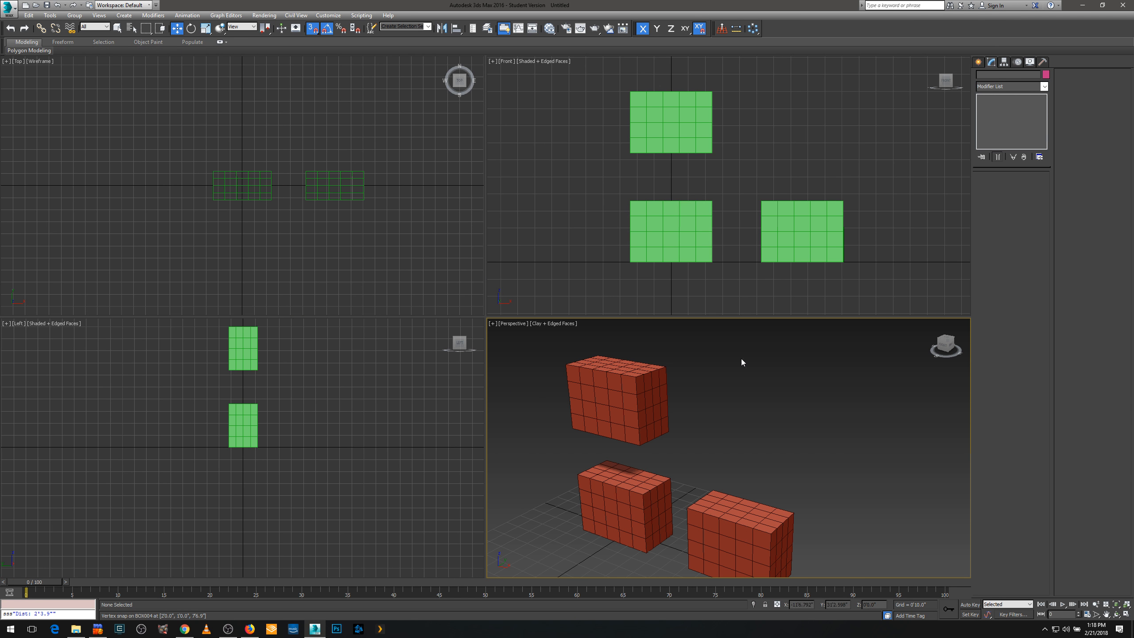
pyautogui.click(717, 281)
pyautogui.click(527, 372)
pyautogui.click(381, 388)
pyautogui.click(369, 241)
pyautogui.click(532, 214)
pyautogui.click(532, 386)
pyautogui.click(397, 330)
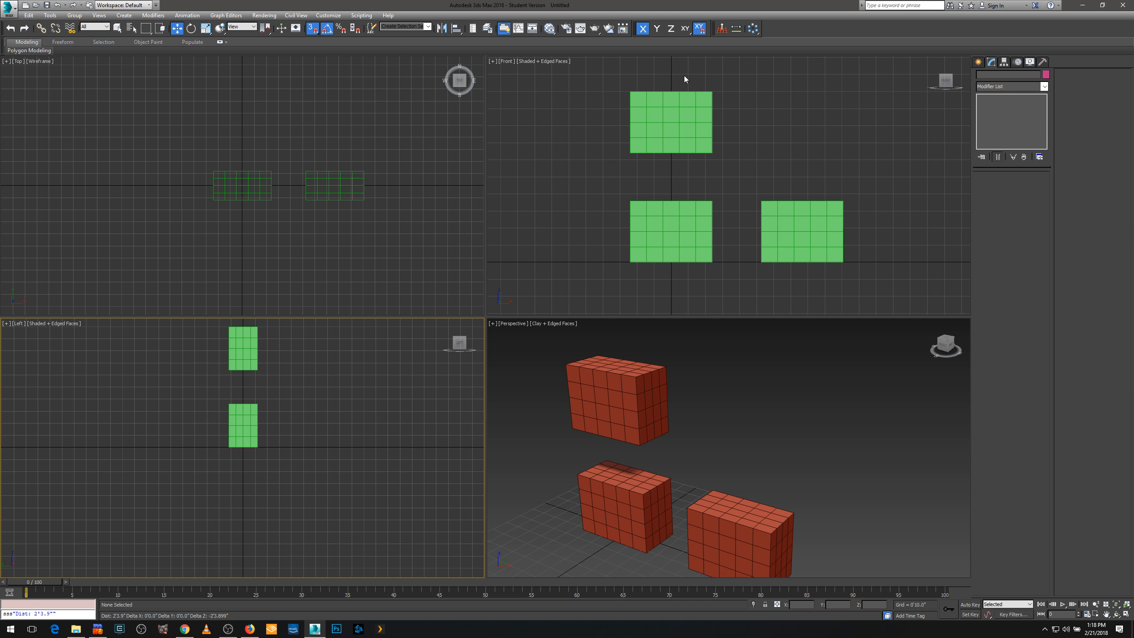
# Review the Keyboard, Mouse, Toolbars and Quads settings for customizing the user interface, and show the Top viewport's quad menu for comparison
pyautogui.click(331, 15)
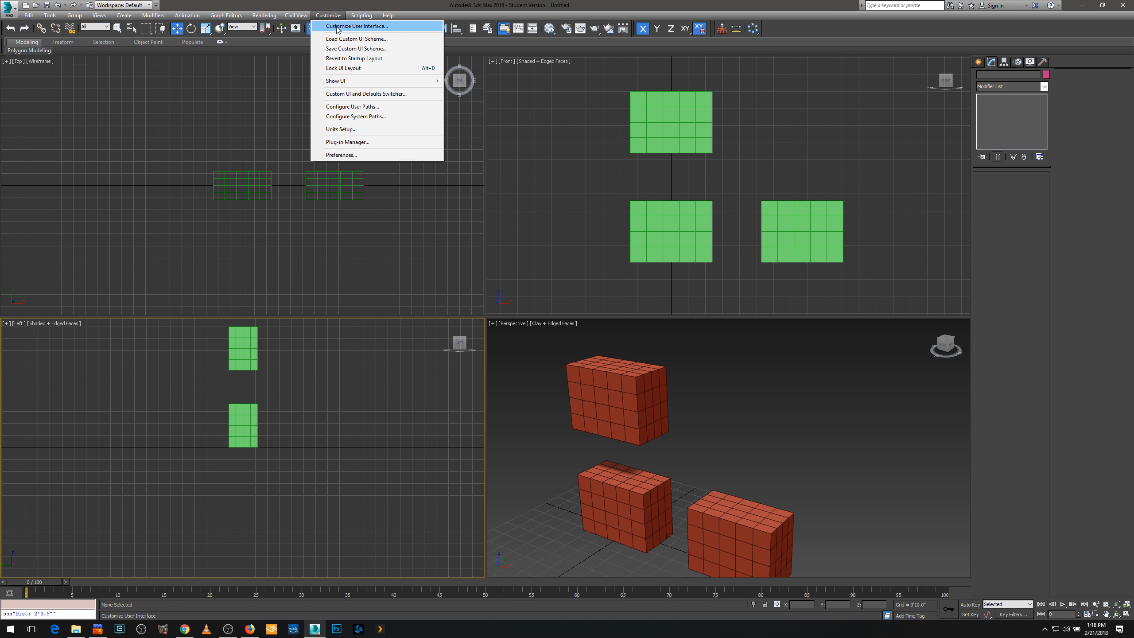
pyautogui.click(336, 27)
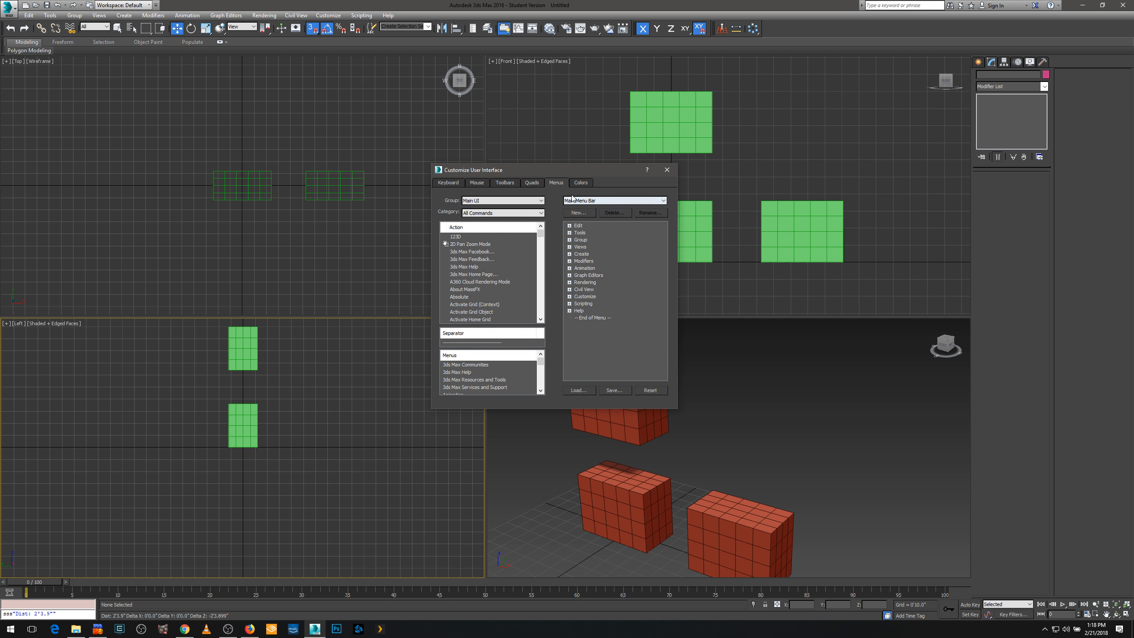
pyautogui.click(452, 182)
pyautogui.click(475, 183)
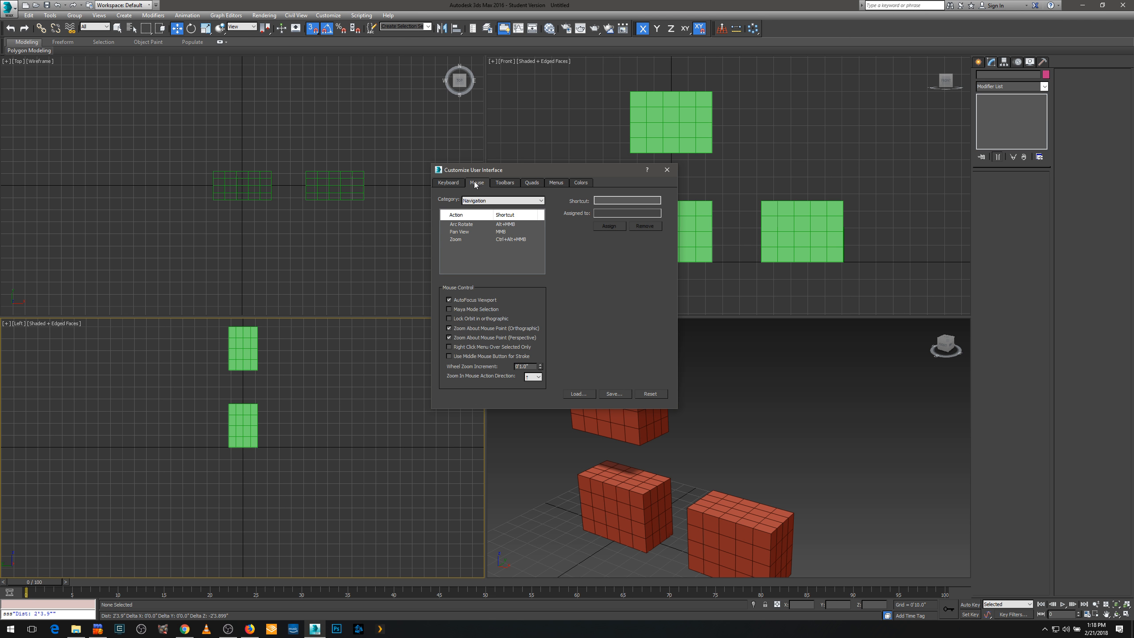
pyautogui.click(512, 184)
pyautogui.click(532, 183)
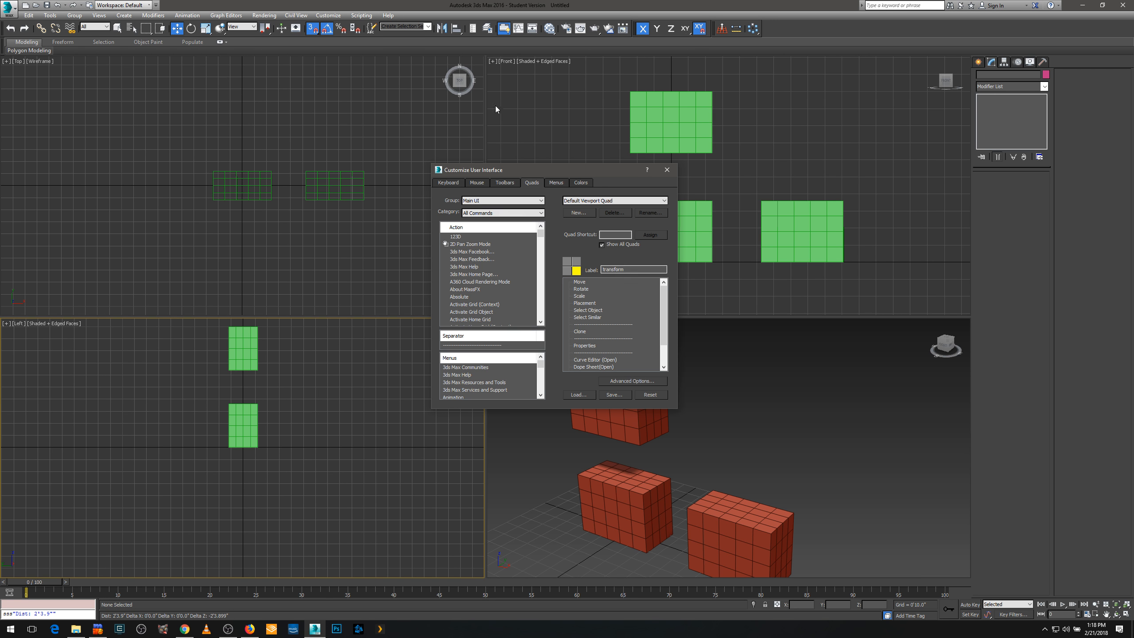
pyautogui.click(358, 115)
pyautogui.rightClick(358, 114)
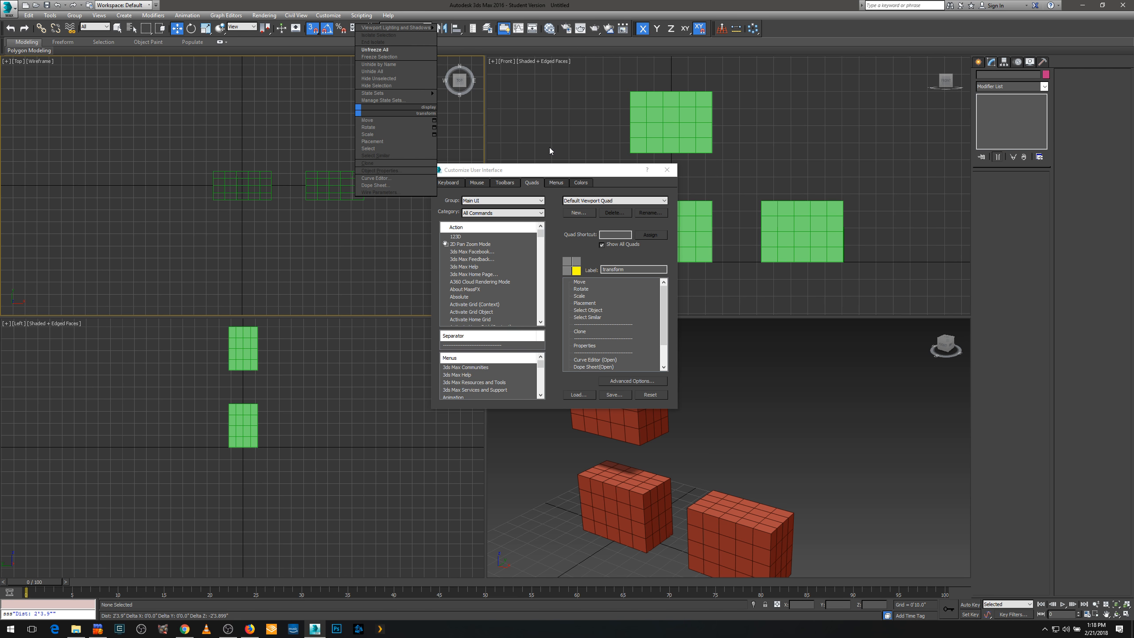
# Review the Menus and Colors customization settings, and close the Customize User Interface dialog
pyautogui.click(556, 183)
pyautogui.click(555, 183)
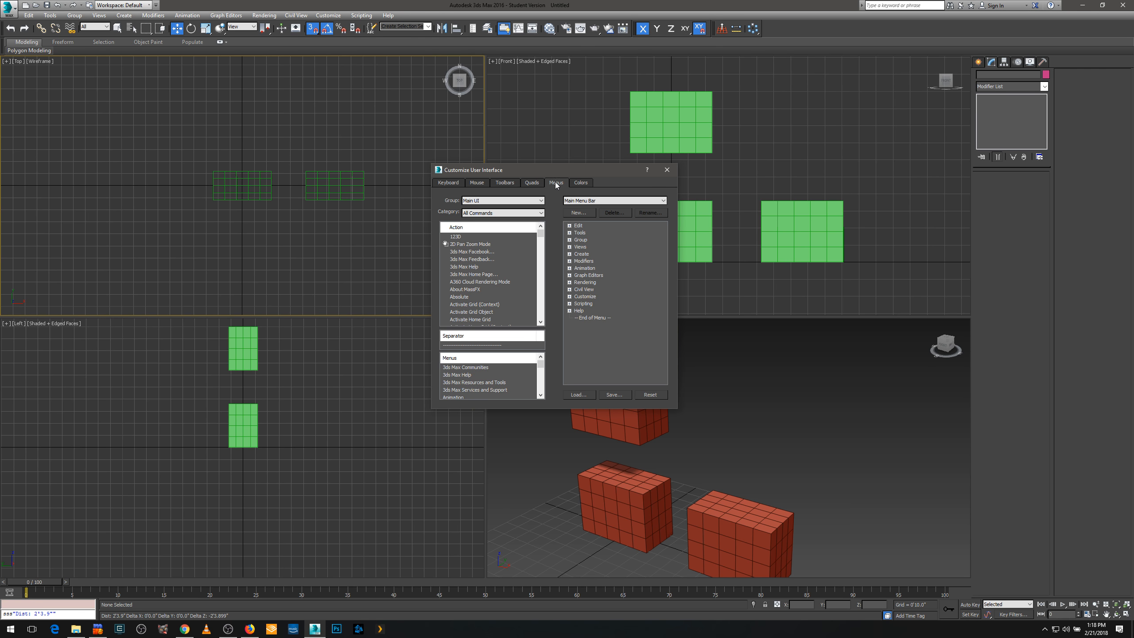
pyautogui.click(122, 16)
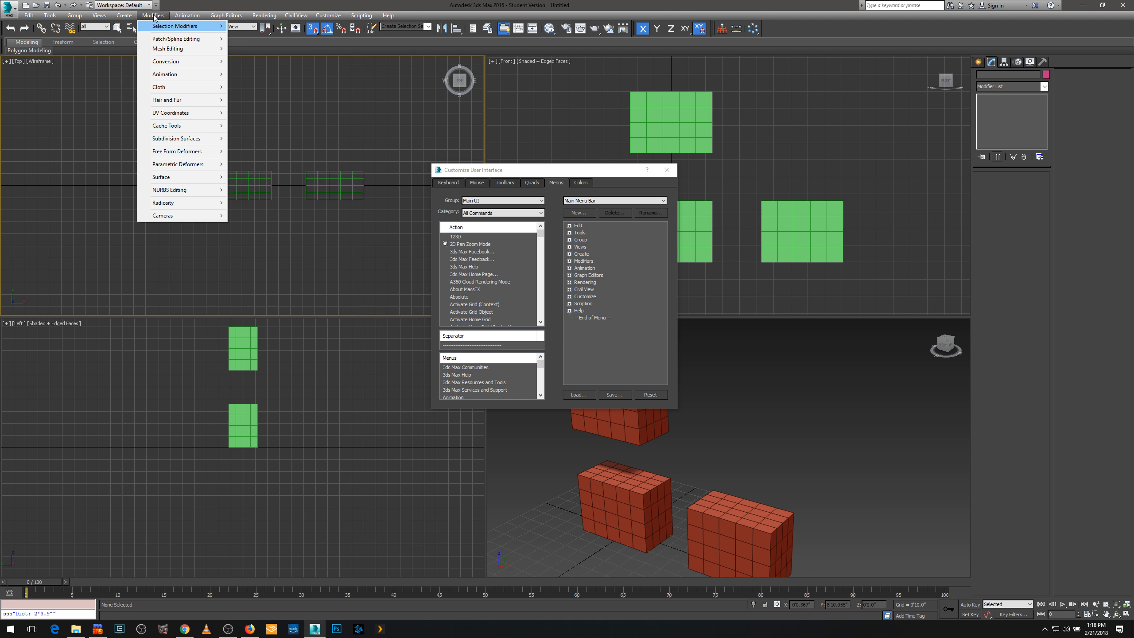
pyautogui.moveTo(187, 16)
pyautogui.click(566, 132)
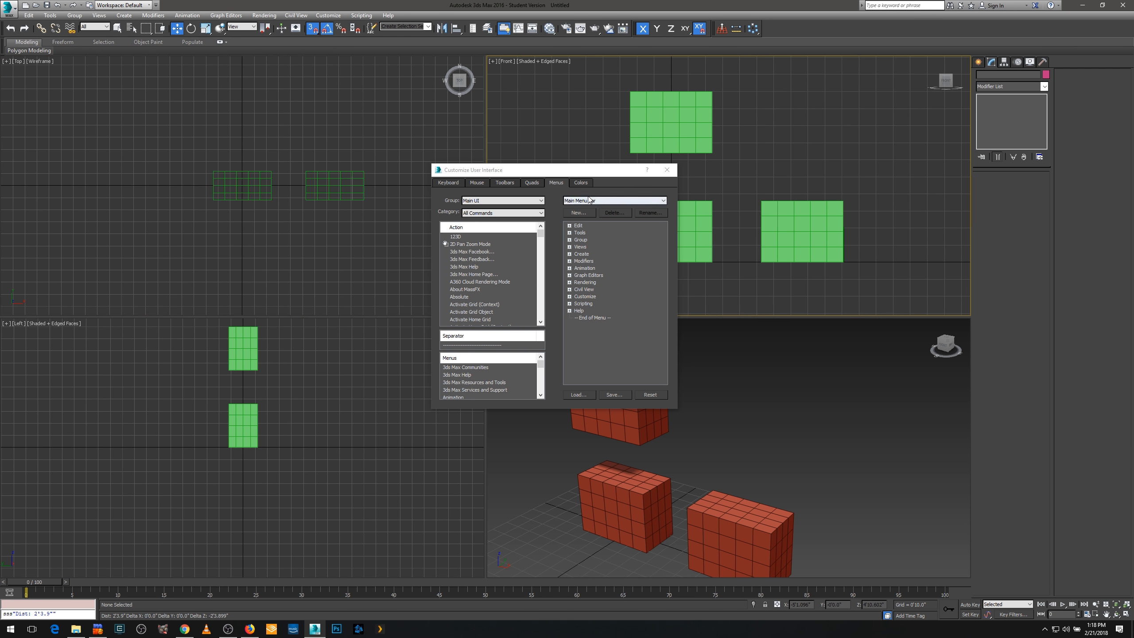
pyautogui.click(580, 183)
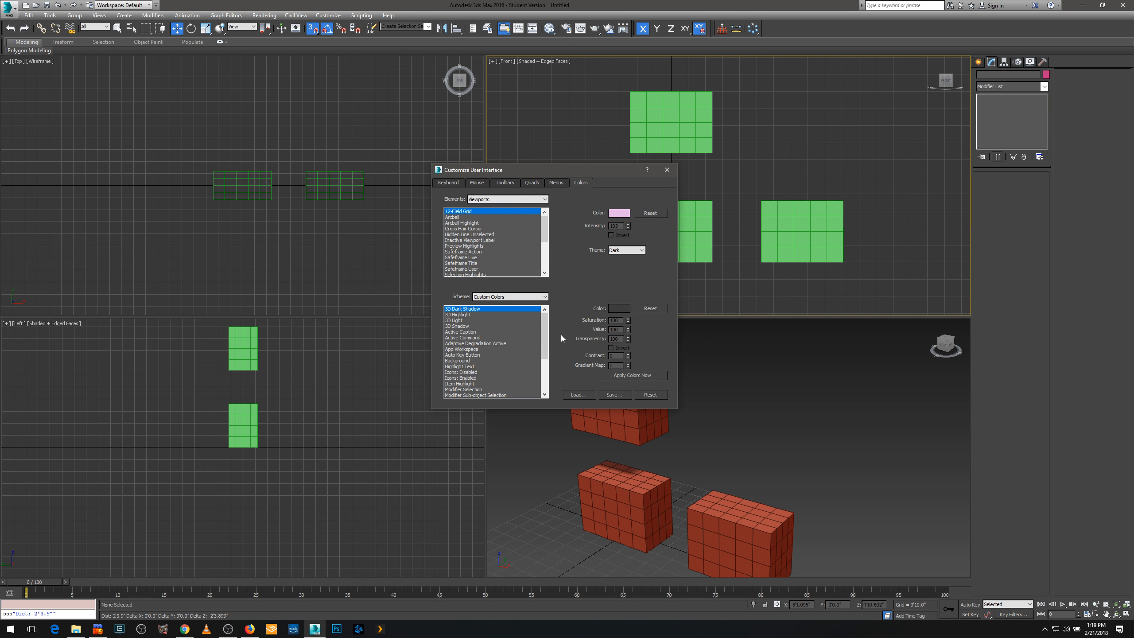
pyautogui.click(667, 170)
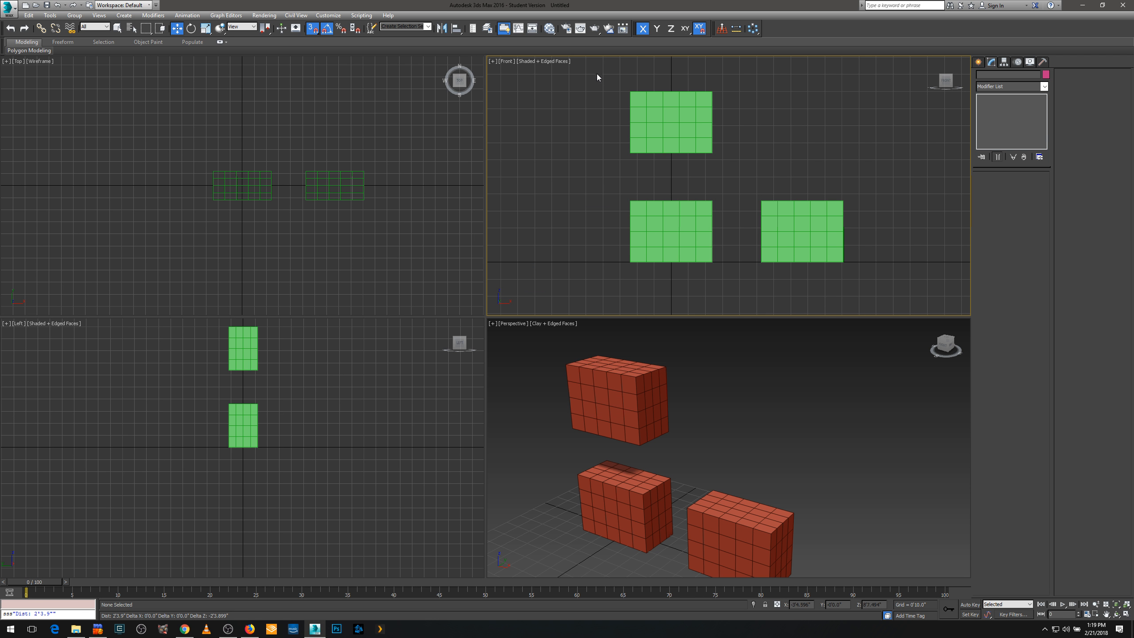
# Examine the US Standard display unit options in Units Setup and cancel without changes
pyautogui.click(327, 15)
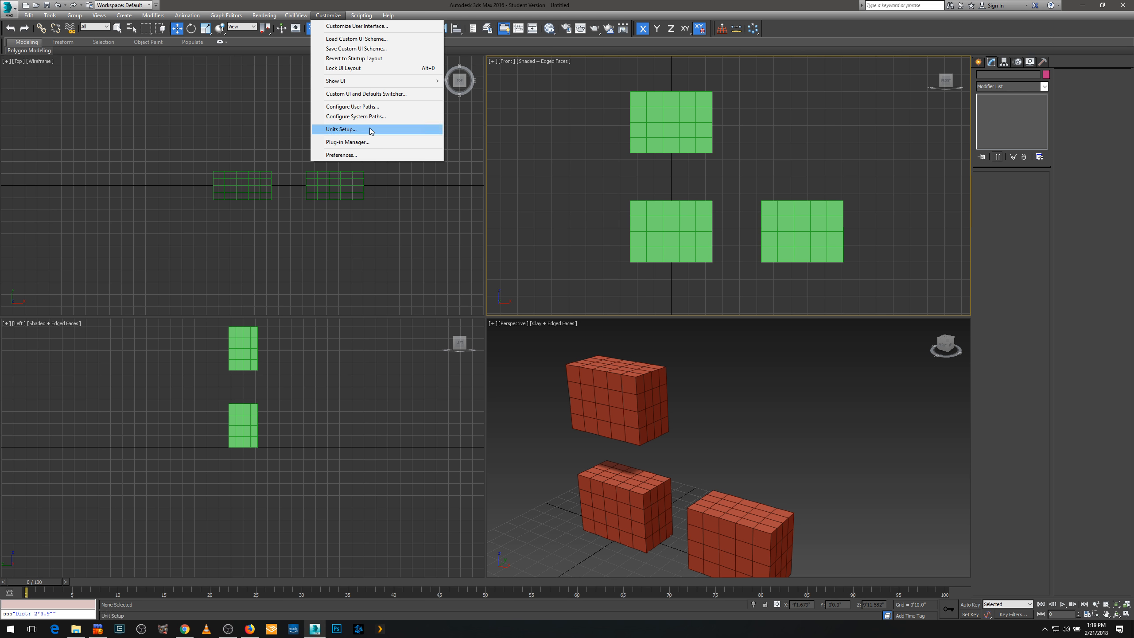
pyautogui.click(347, 129)
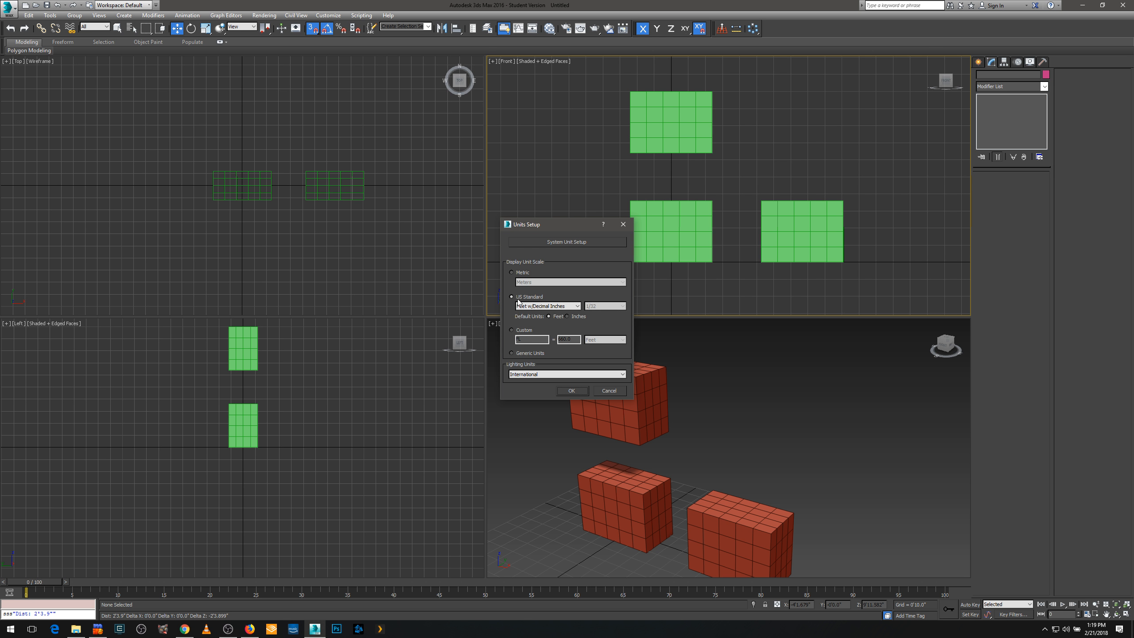
pyautogui.click(552, 307)
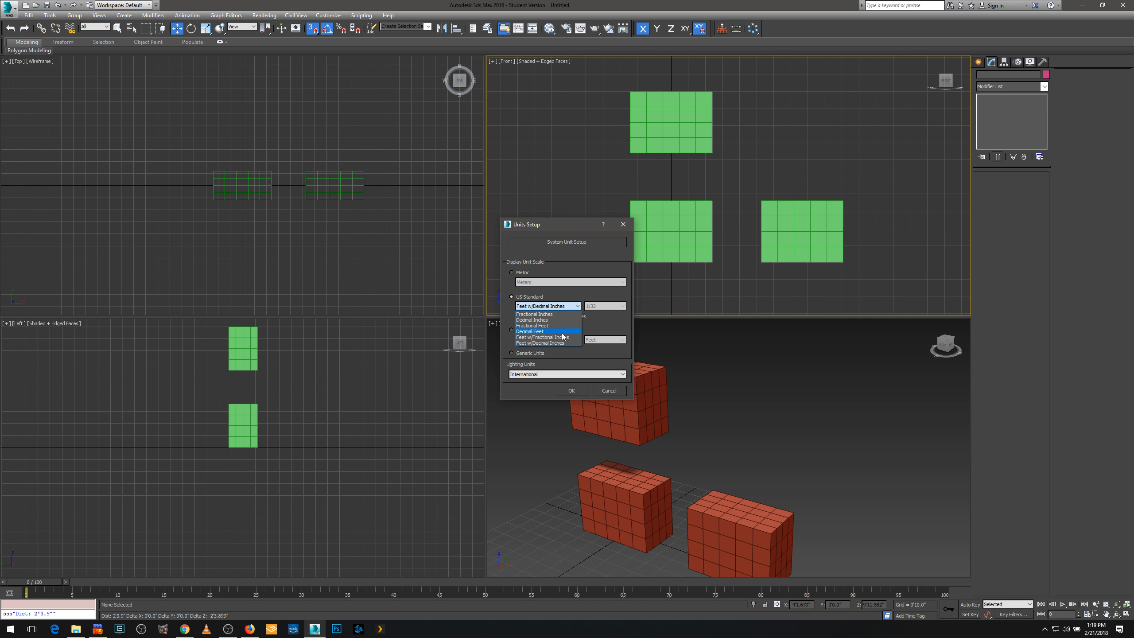
pyautogui.click(393, 323)
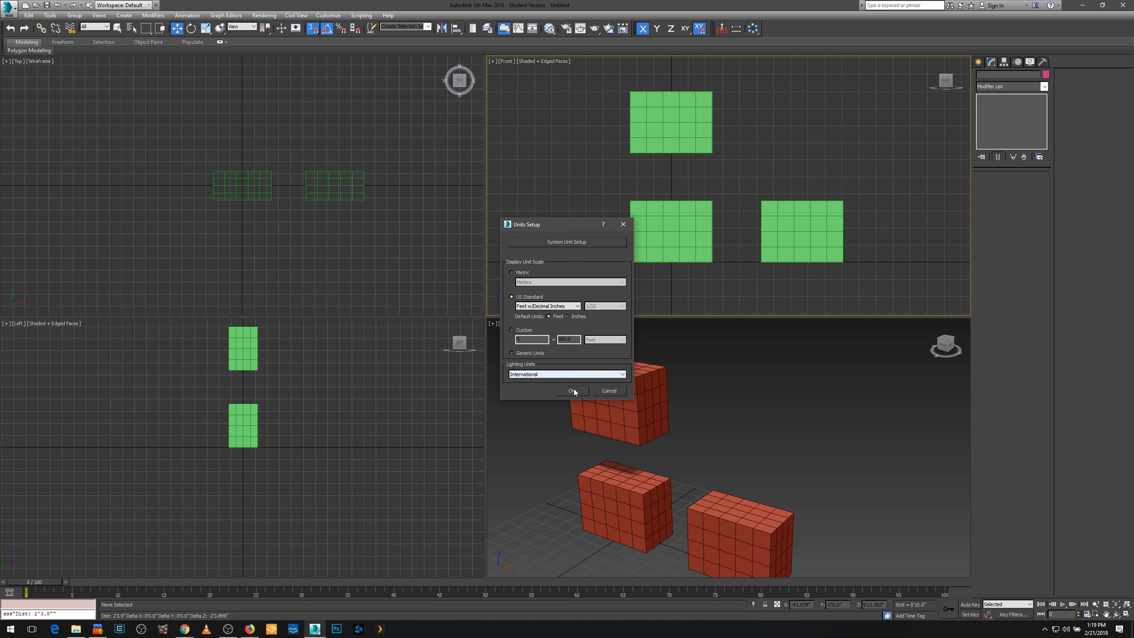
pyautogui.click(611, 391)
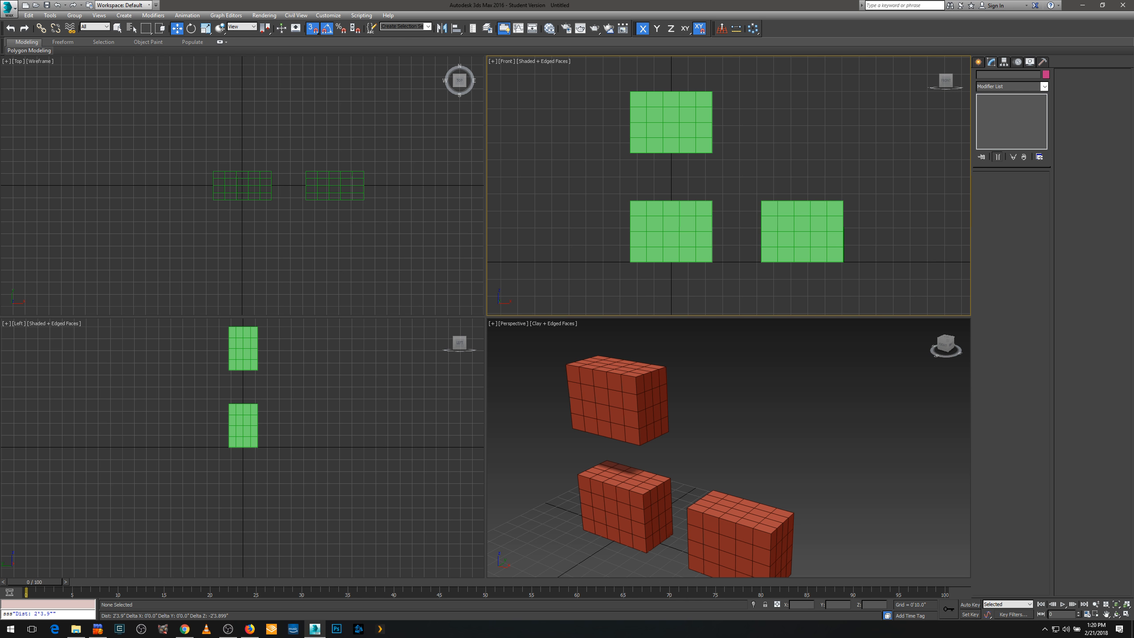
# Display the list of available utilities
pyautogui.click(1042, 65)
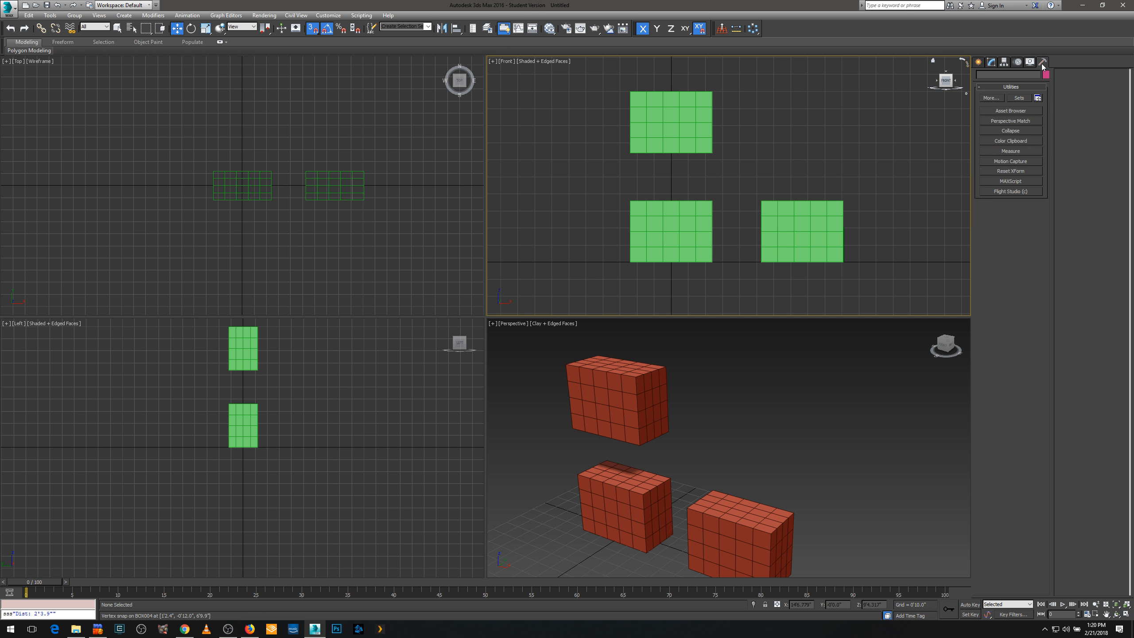